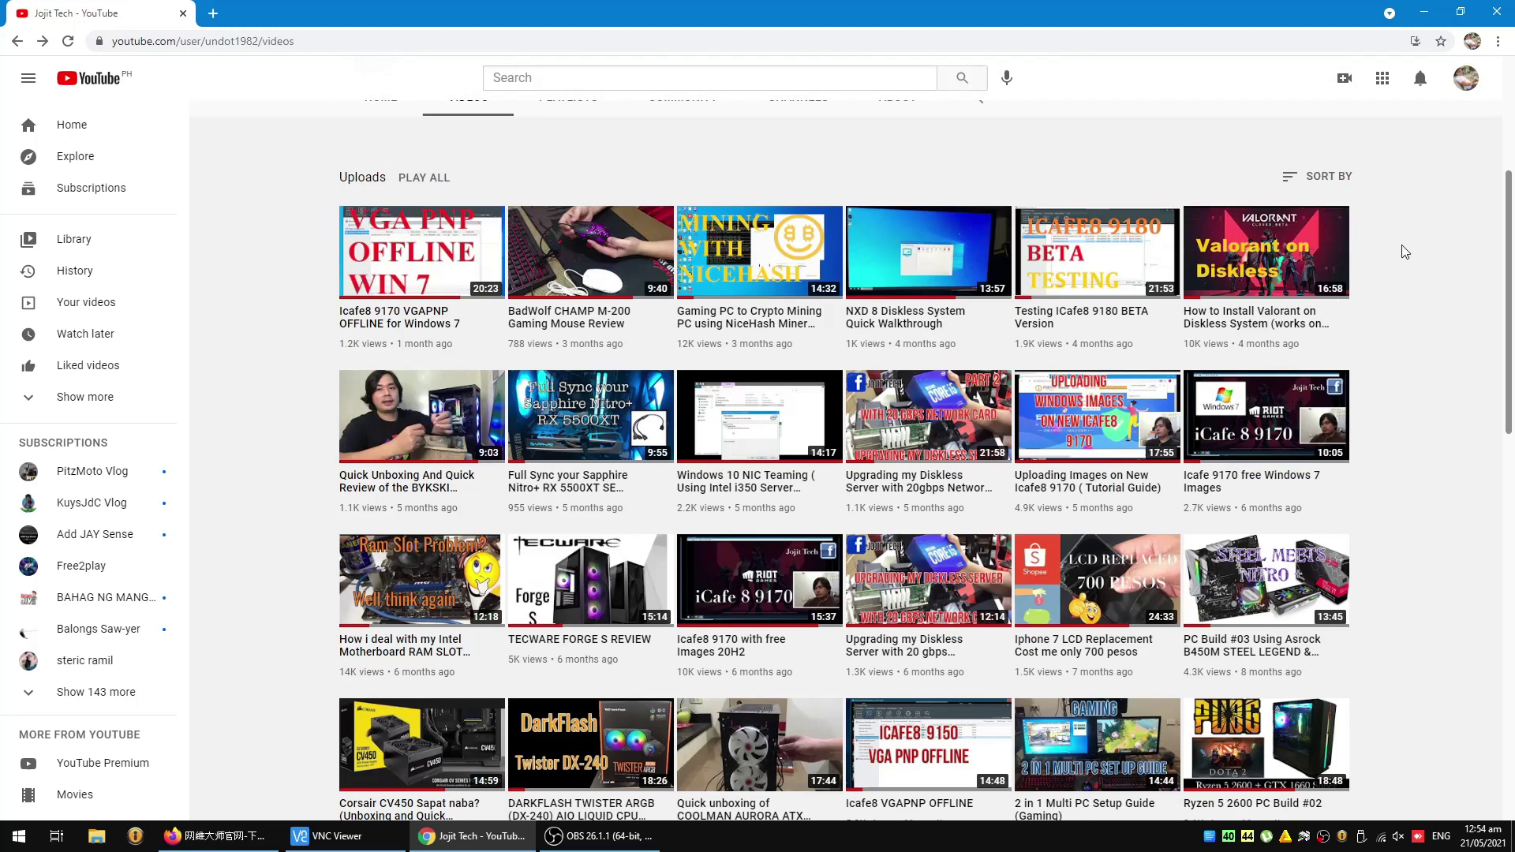
{"action": "scroll", "coordinate": [1404, 399], "scroll_direction": "up", "scroll_amount": 2}
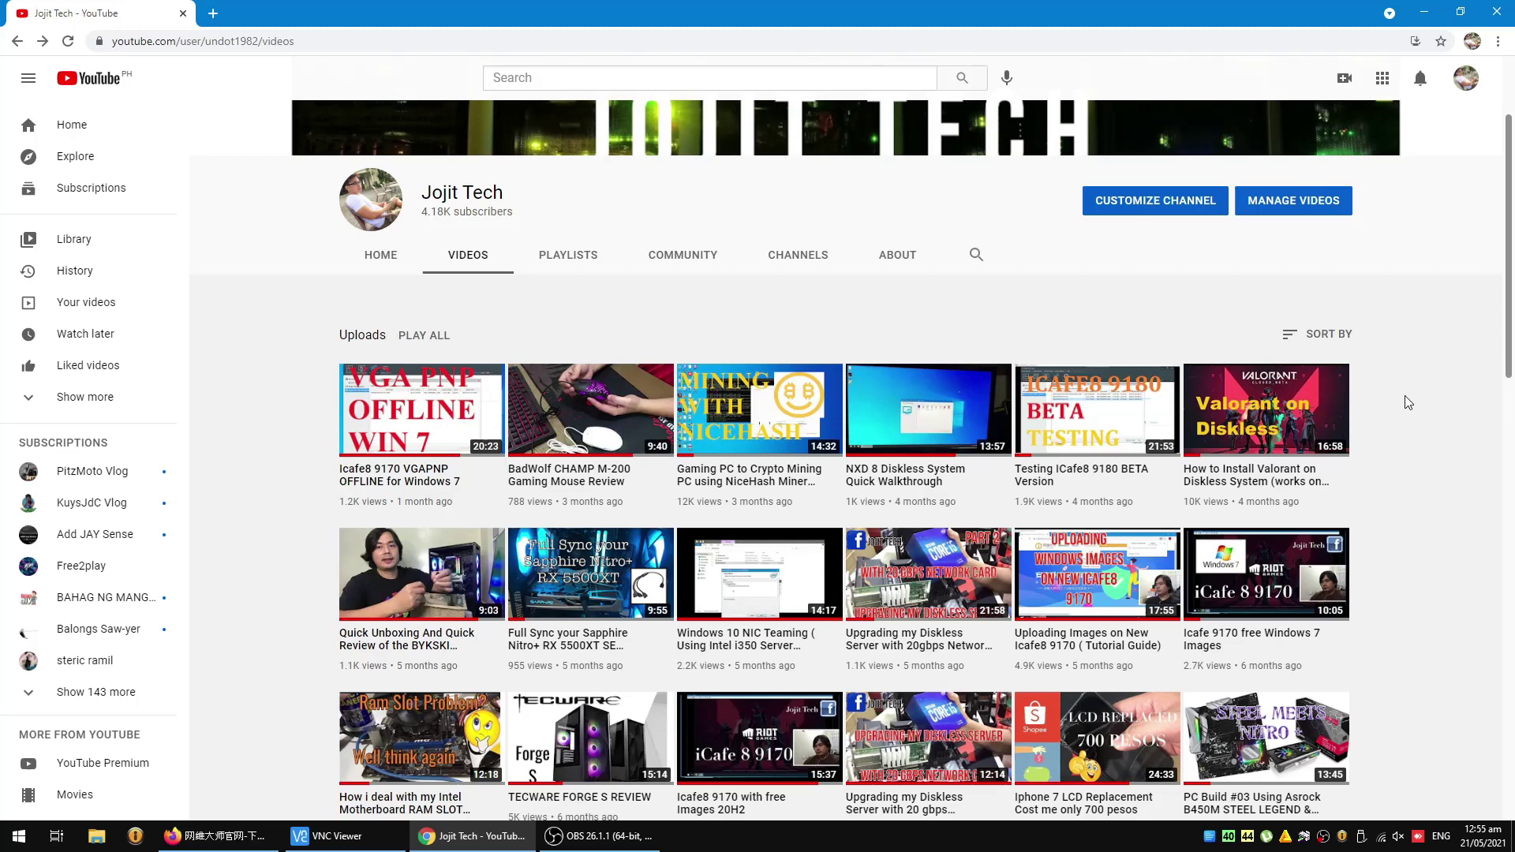
{"action": "mouse_move", "coordinate": [1148, 536]}
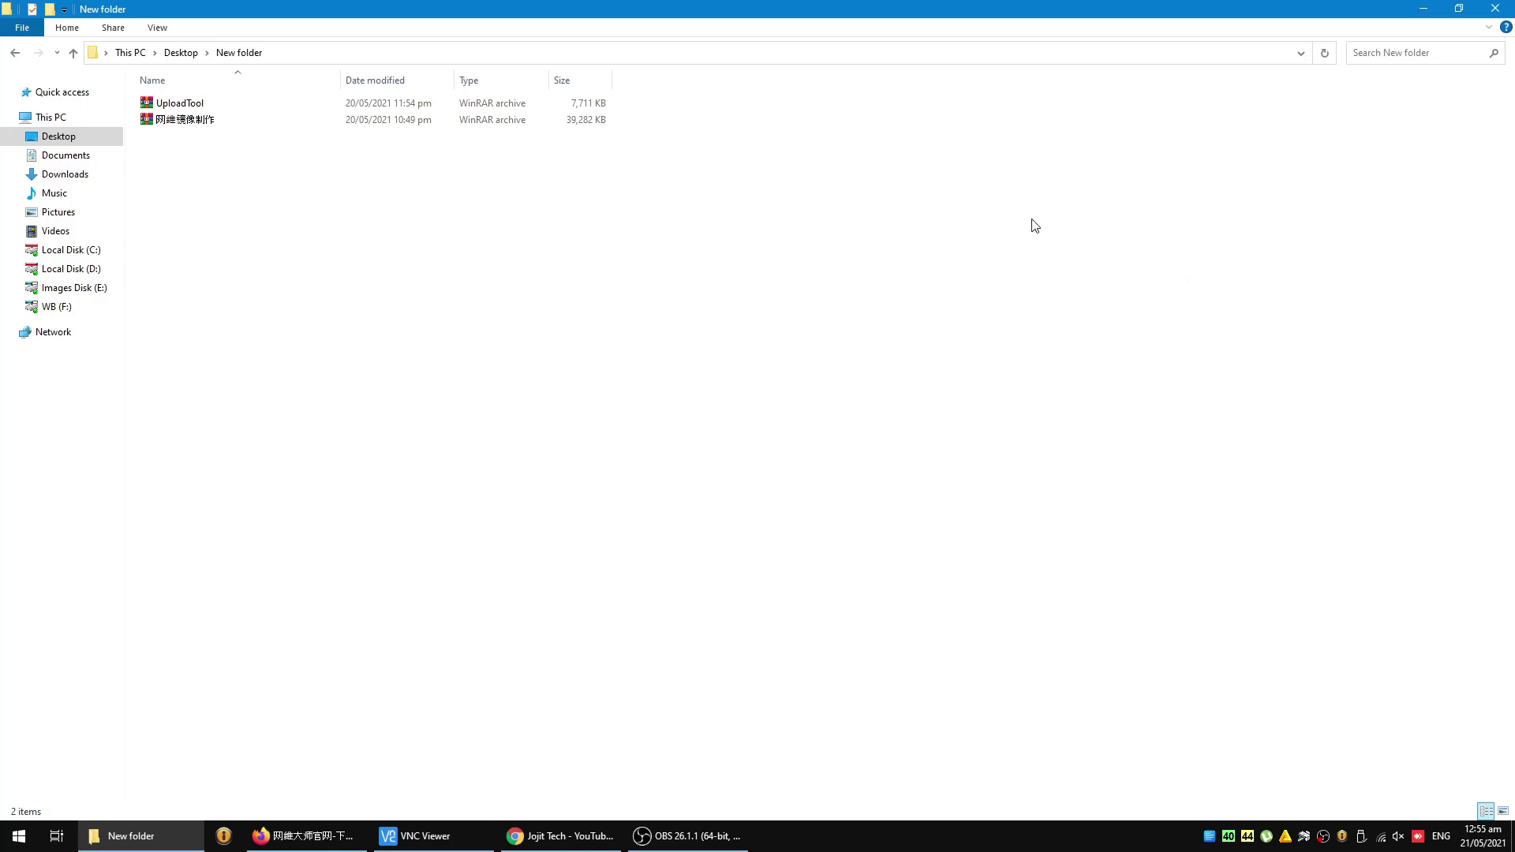
- Switch to Firefox and view the companion tool downloads for version 9180 on the icafe8.com product page
{"action": "left_click", "coordinate": [310, 836]}
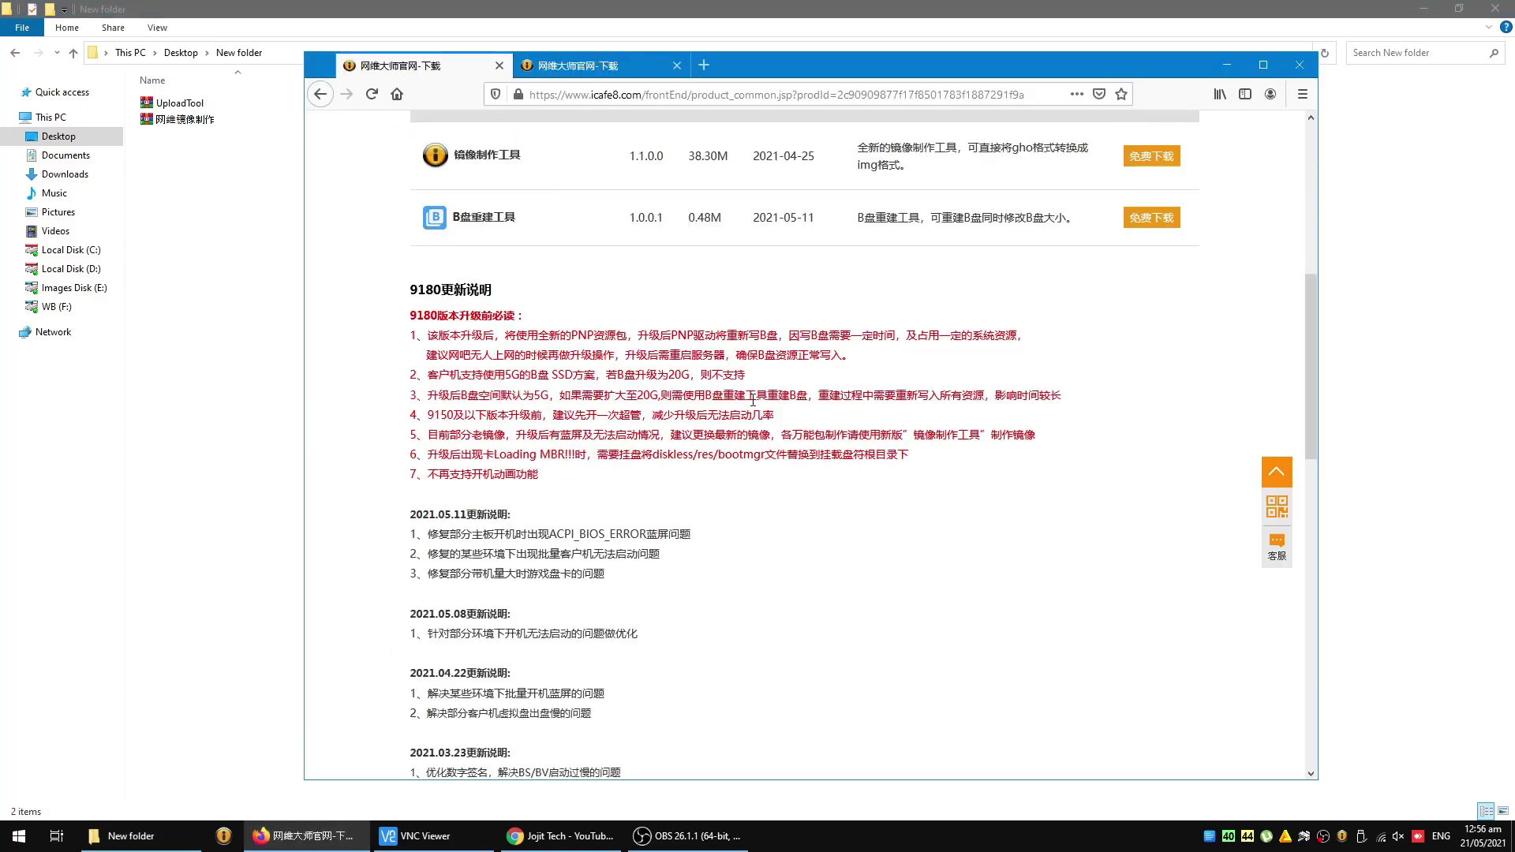
{"action": "left_click", "coordinate": [1276, 471]}
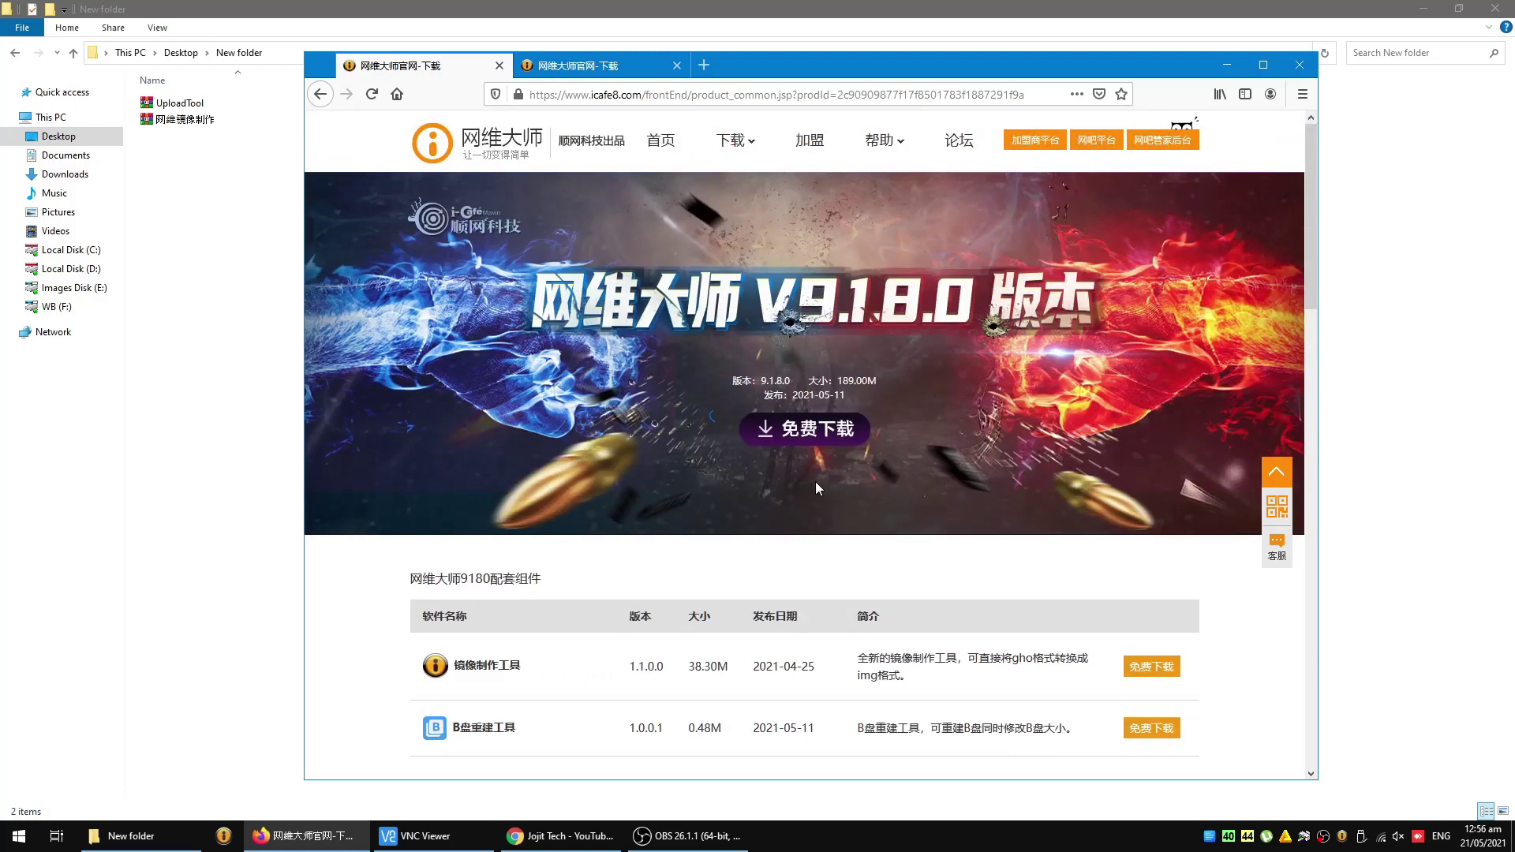
{"action": "scroll", "coordinate": [571, 661], "scroll_direction": "down", "scroll_amount": 1}
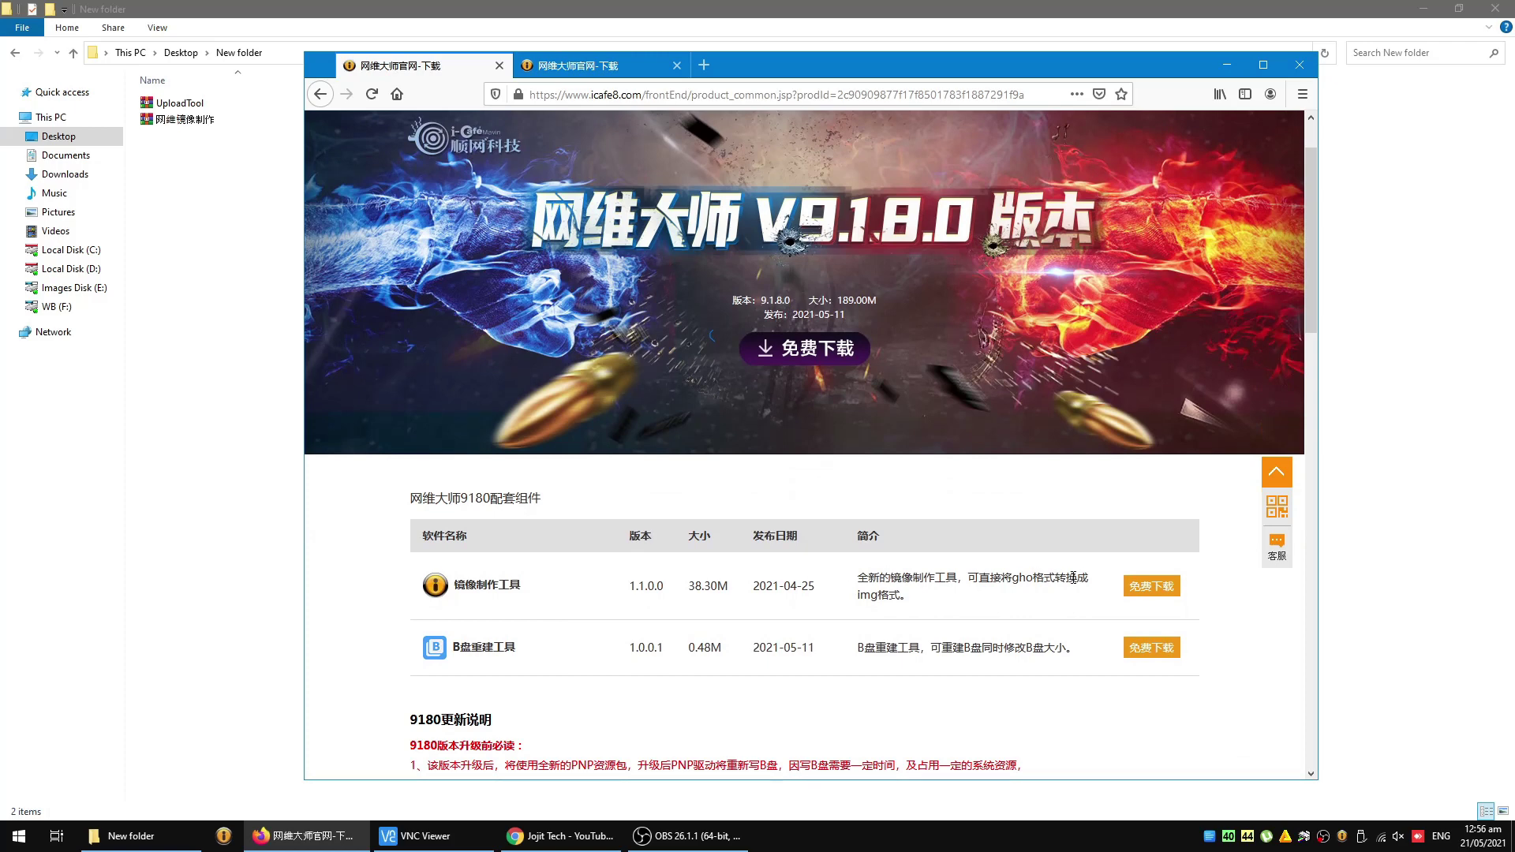
- Switch to File Explorer, extract the 网維镜像制作 archive into the current folder and open the extracted folder
{"action": "left_click", "coordinate": [232, 289]}
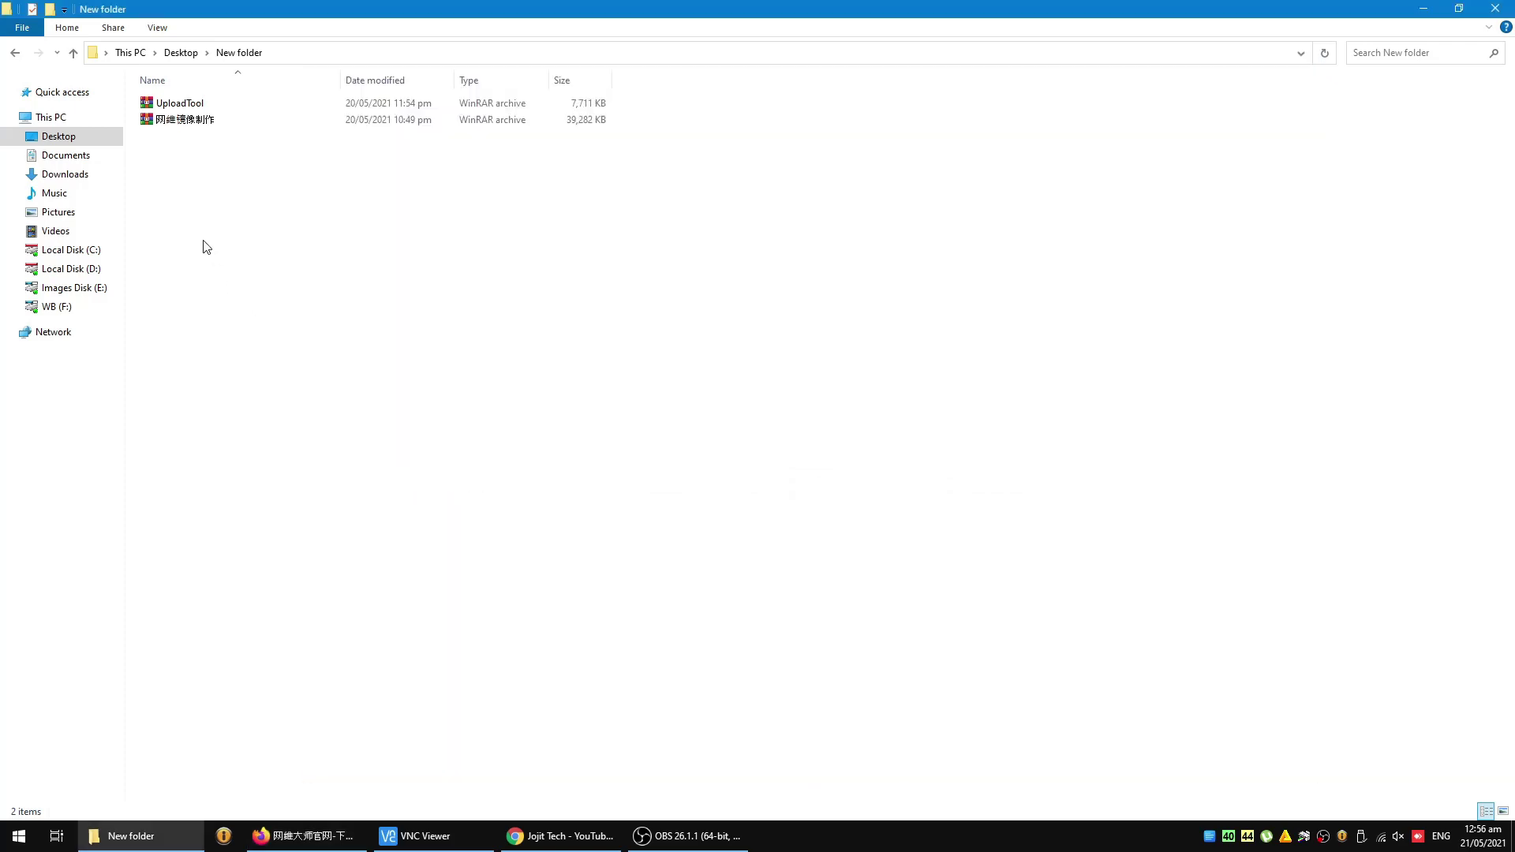
{"action": "right_click", "coordinate": [202, 122]}
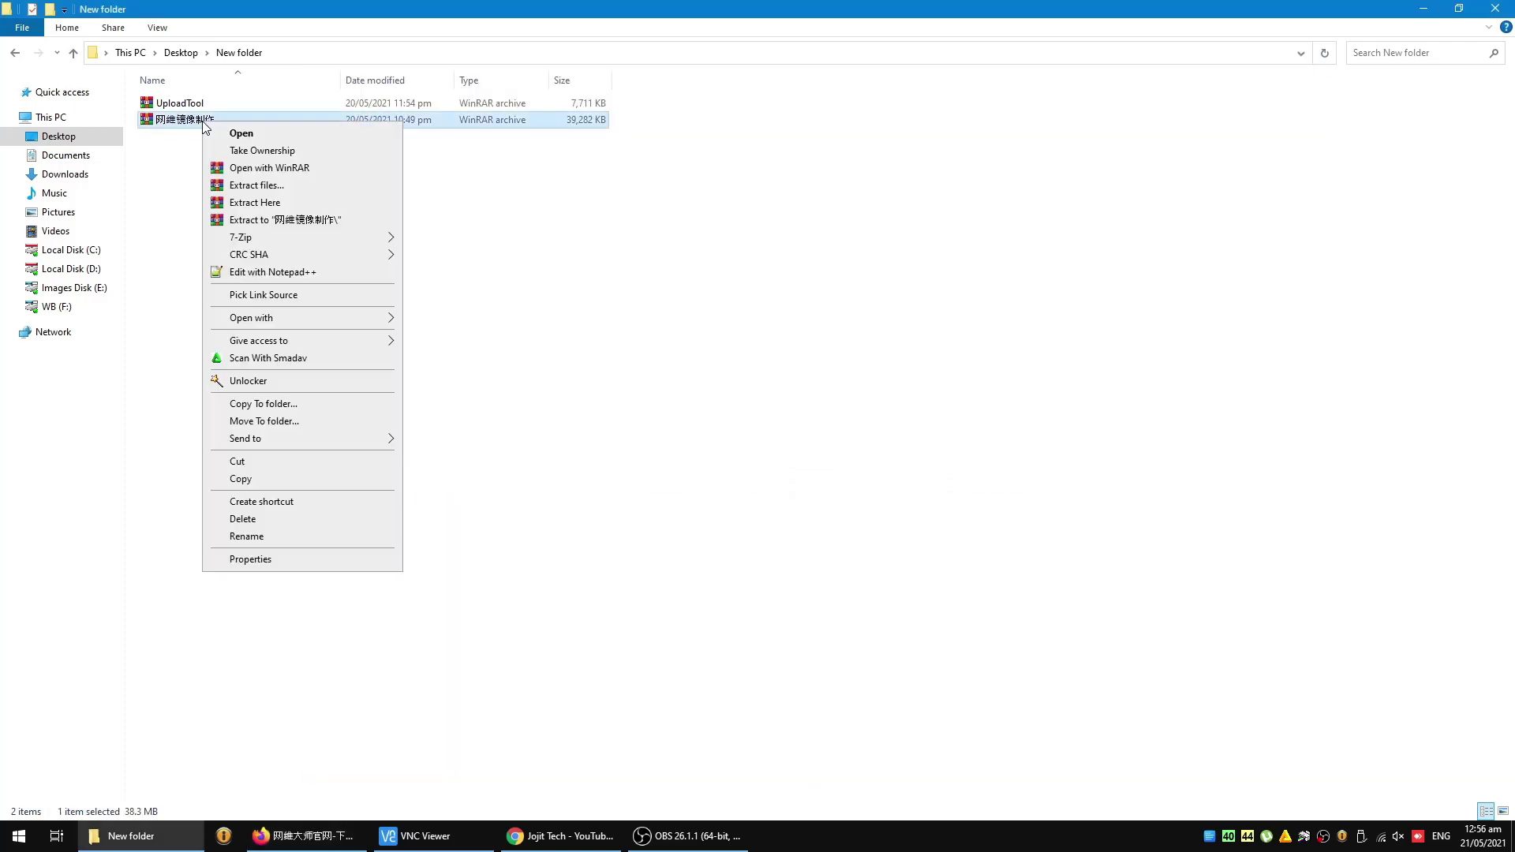
{"action": "left_click", "coordinate": [309, 209]}
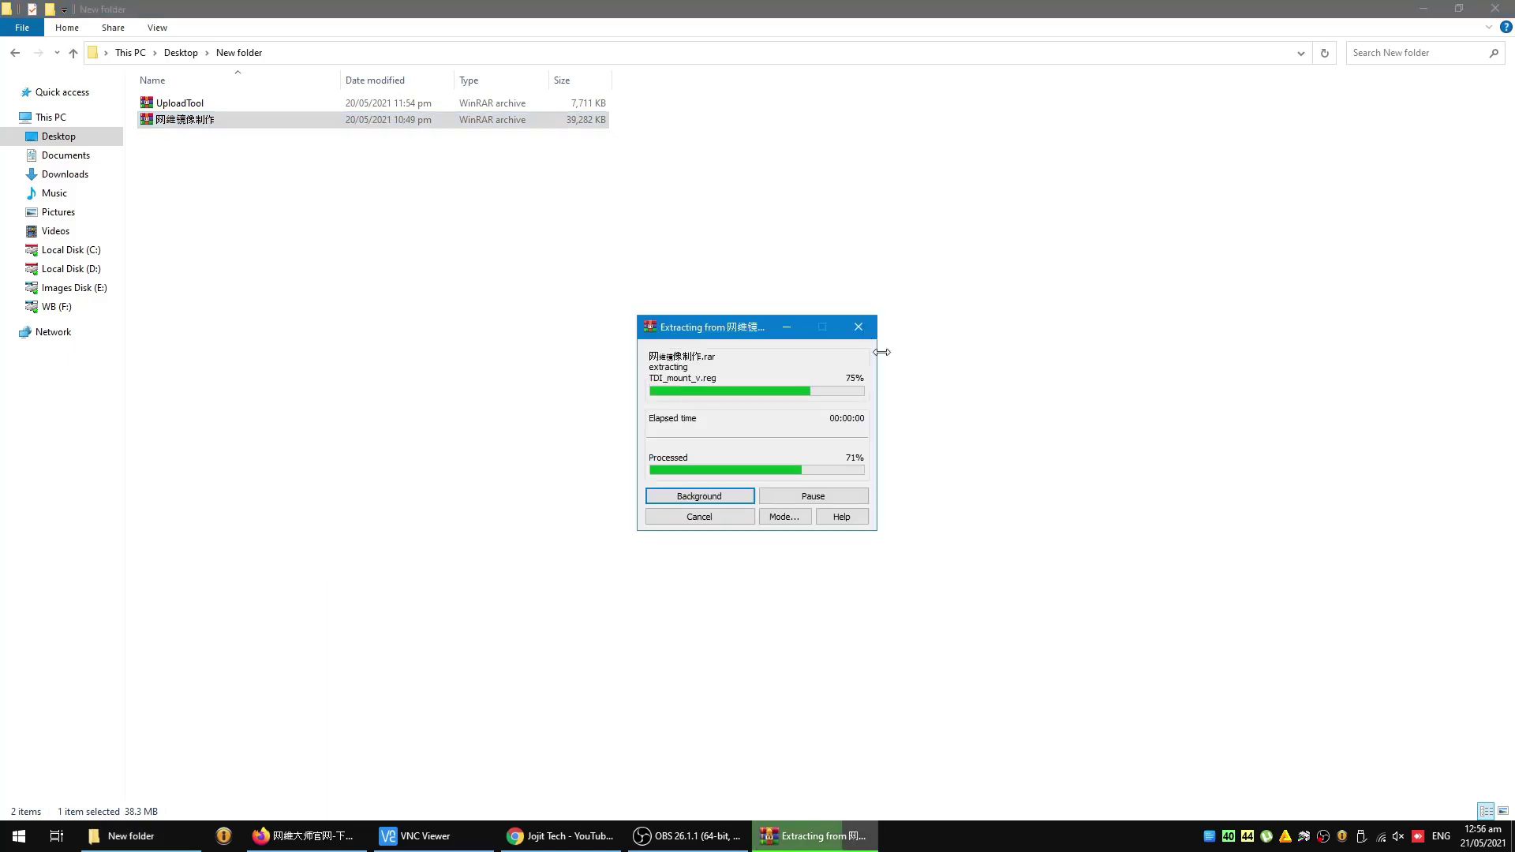
{"action": "double_click", "coordinate": [158, 139]}
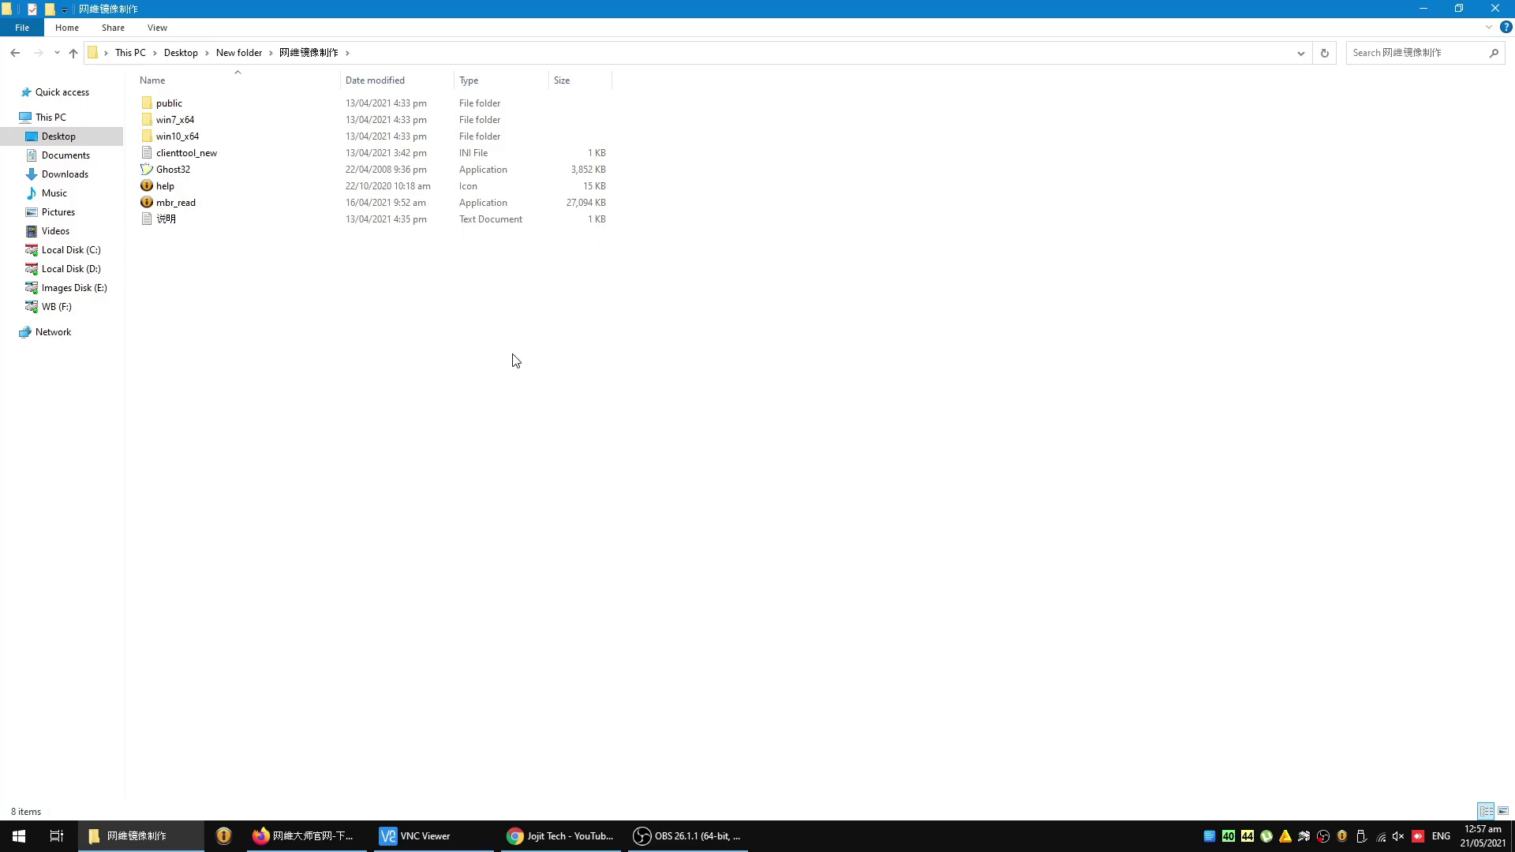
- Set the folder view options to show hidden files, folders and drives, and to stop hiding empty drives and folder merge conflicts
{"action": "left_click", "coordinate": [24, 29]}
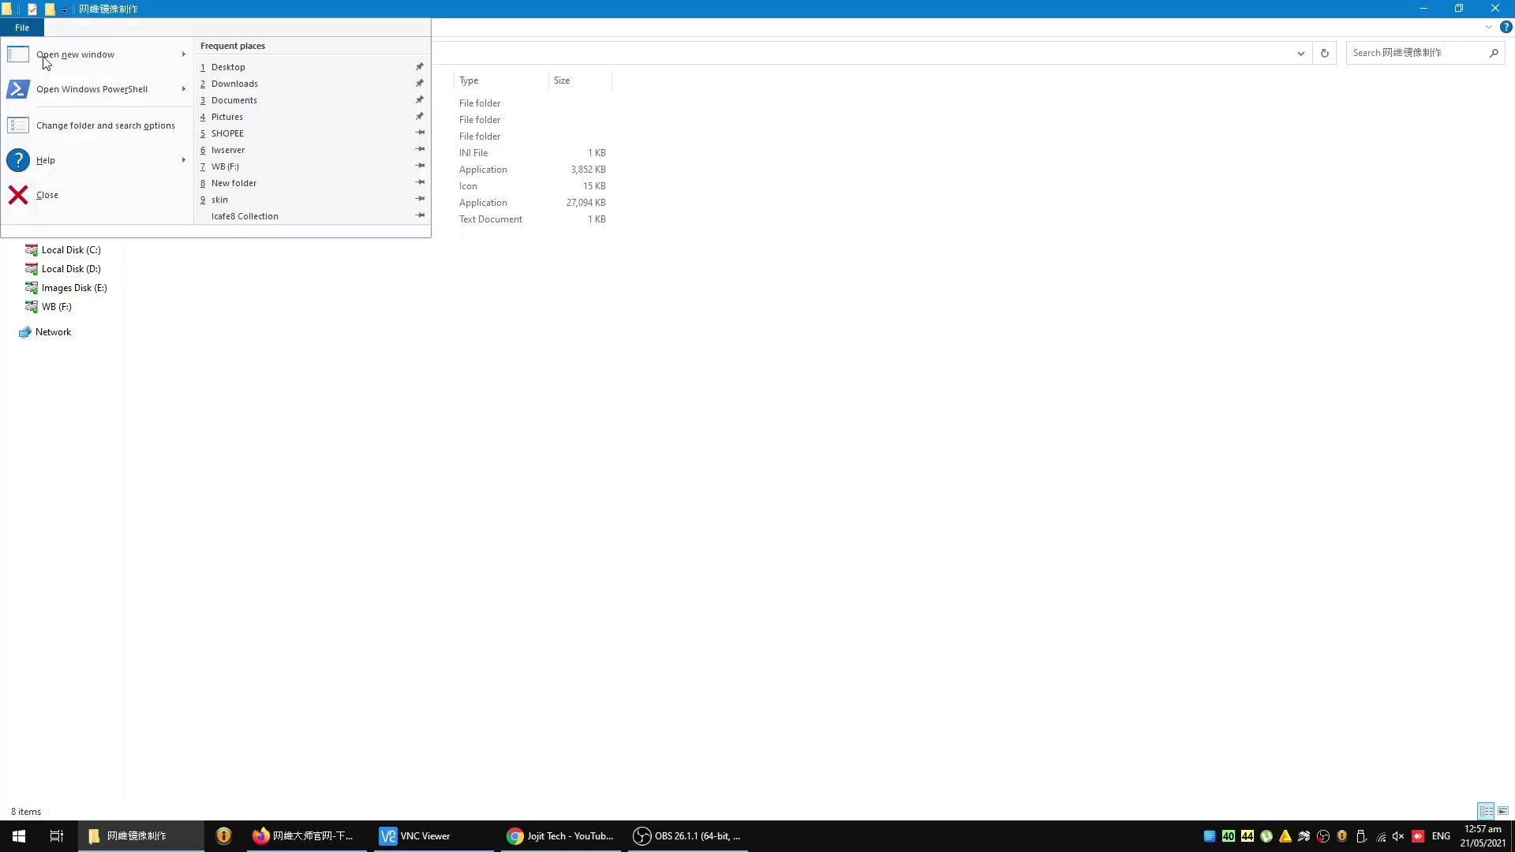
{"action": "left_click", "coordinate": [116, 126]}
{"action": "left_click_drag", "start_coordinate": [169, 102], "coordinate": [715, 174]}
{"action": "left_click", "coordinate": [625, 193]}
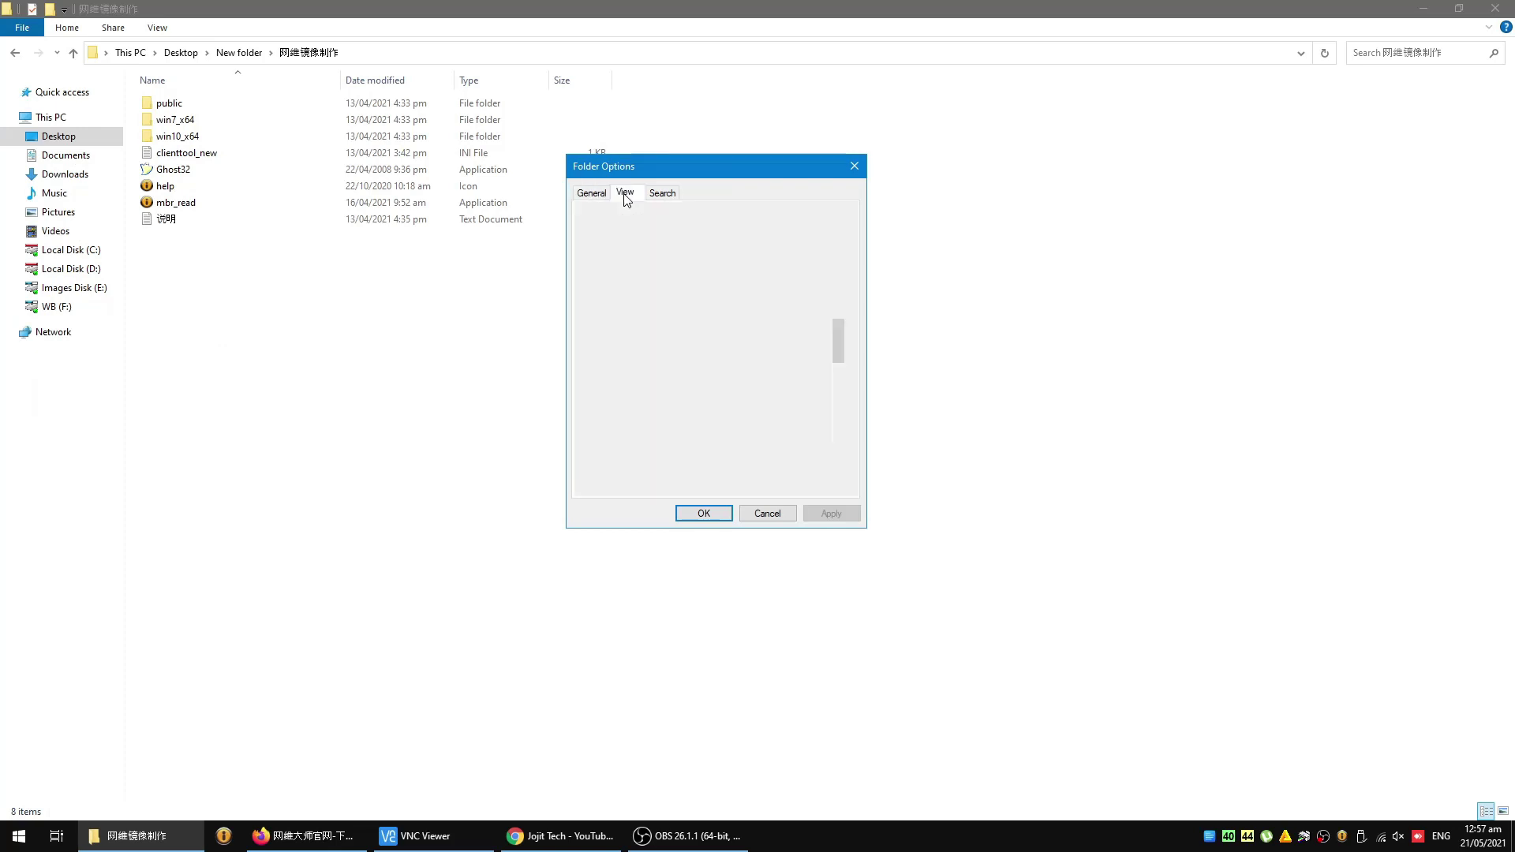
{"action": "left_click", "coordinate": [698, 413]}
{"action": "left_click", "coordinate": [670, 426]}
{"action": "left_click", "coordinate": [669, 450]}
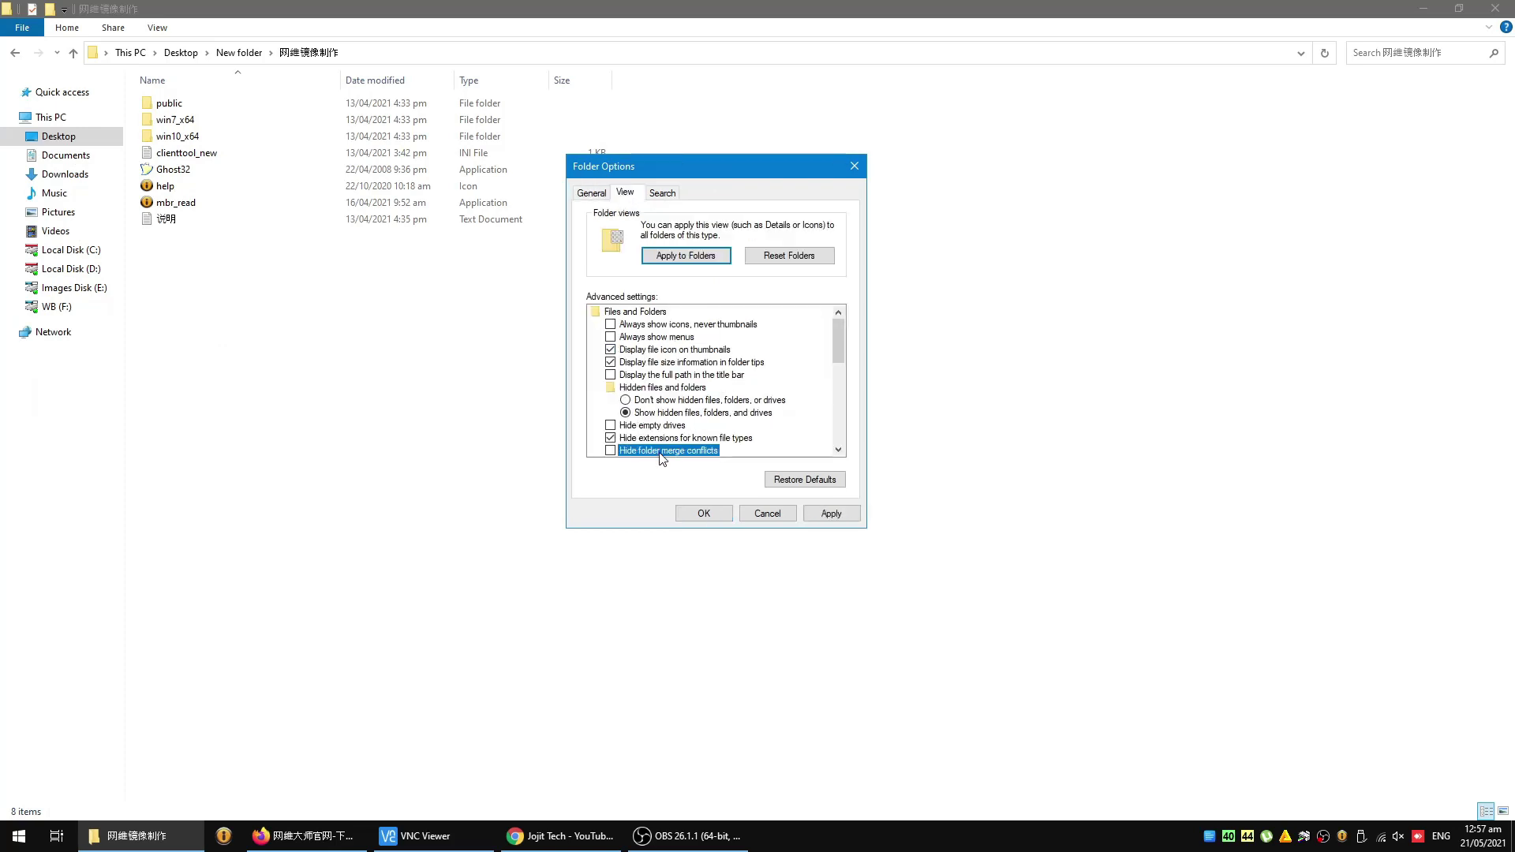
- Unhide known file extensions and protected operating system files, show drive letters, and apply the folder options
{"action": "left_click", "coordinate": [669, 426]}
{"action": "left_click", "coordinate": [667, 450]}
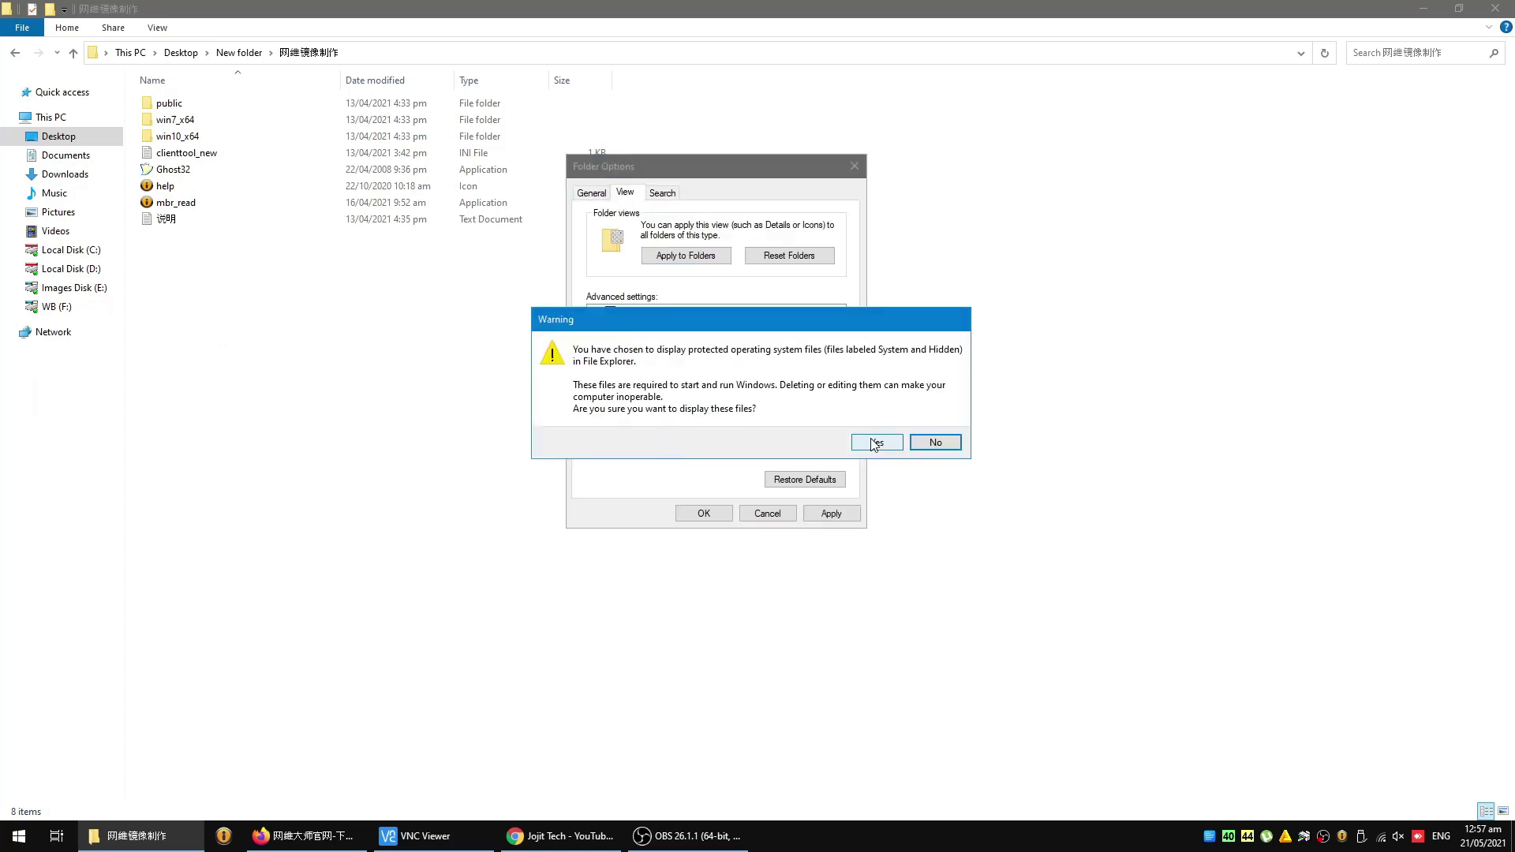
{"action": "left_click", "coordinate": [872, 441]}
{"action": "scroll", "coordinate": [727, 416], "scroll_direction": "down", "scroll_amount": 1}
{"action": "left_click", "coordinate": [658, 439]}
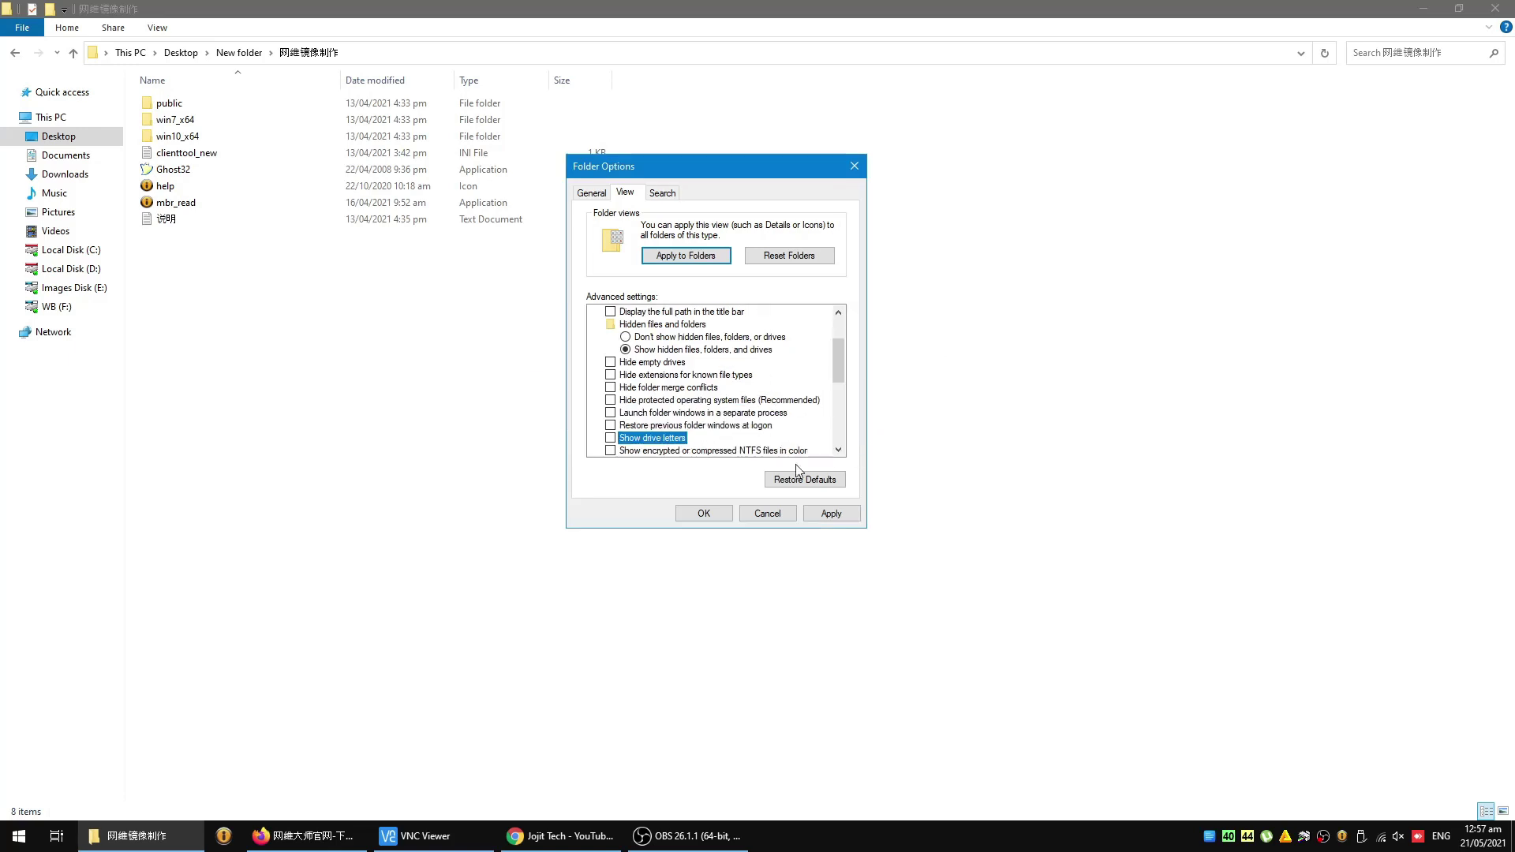
{"action": "left_click", "coordinate": [831, 514]}
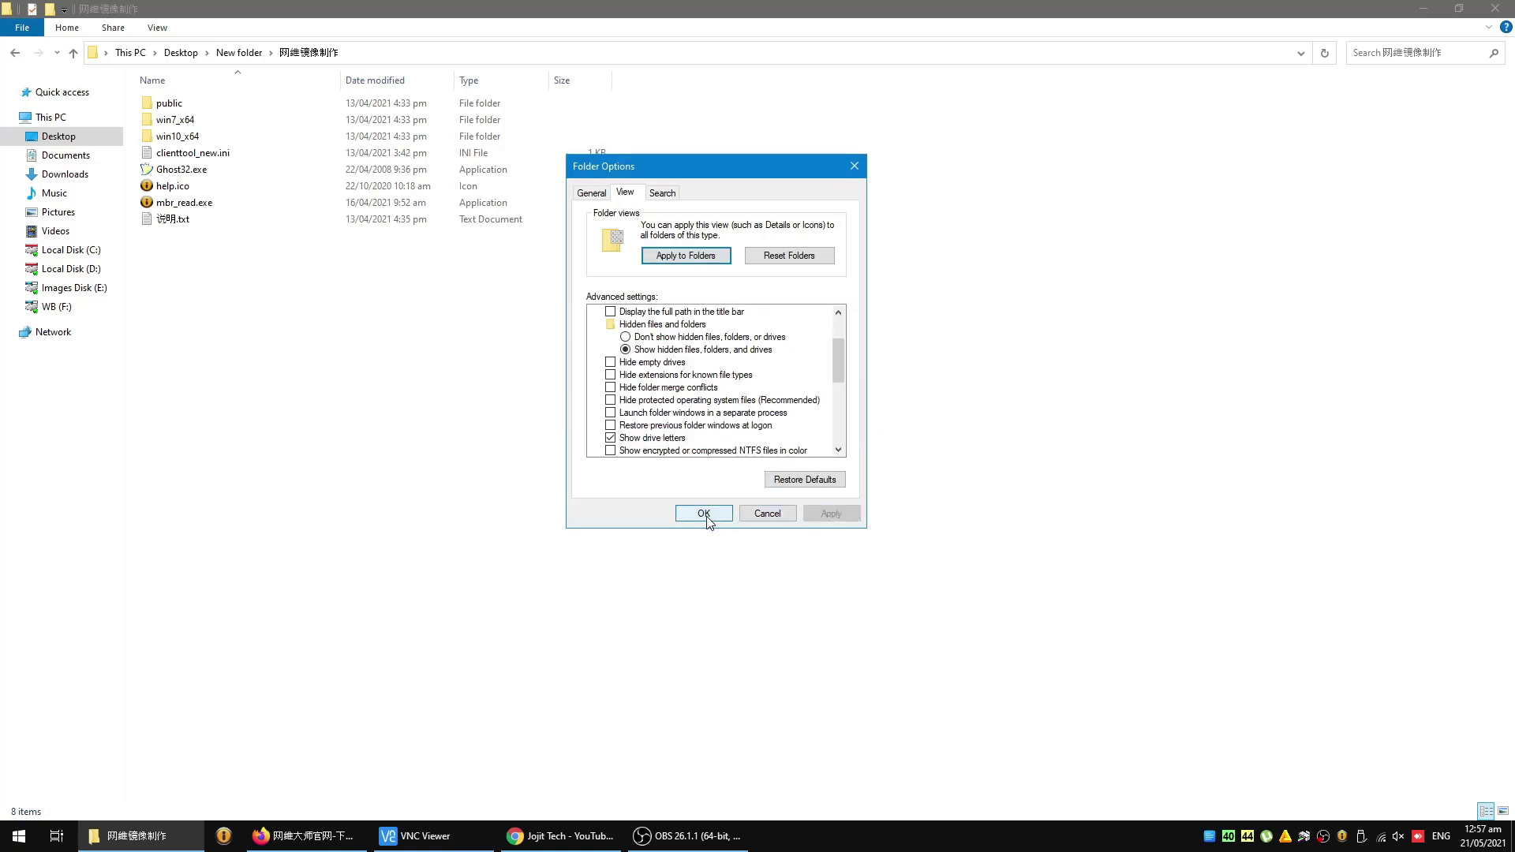
{"action": "left_click", "coordinate": [703, 514]}
- Reopen the folder view options and hide the extensions for known file types again
{"action": "left_click", "coordinate": [180, 172]}
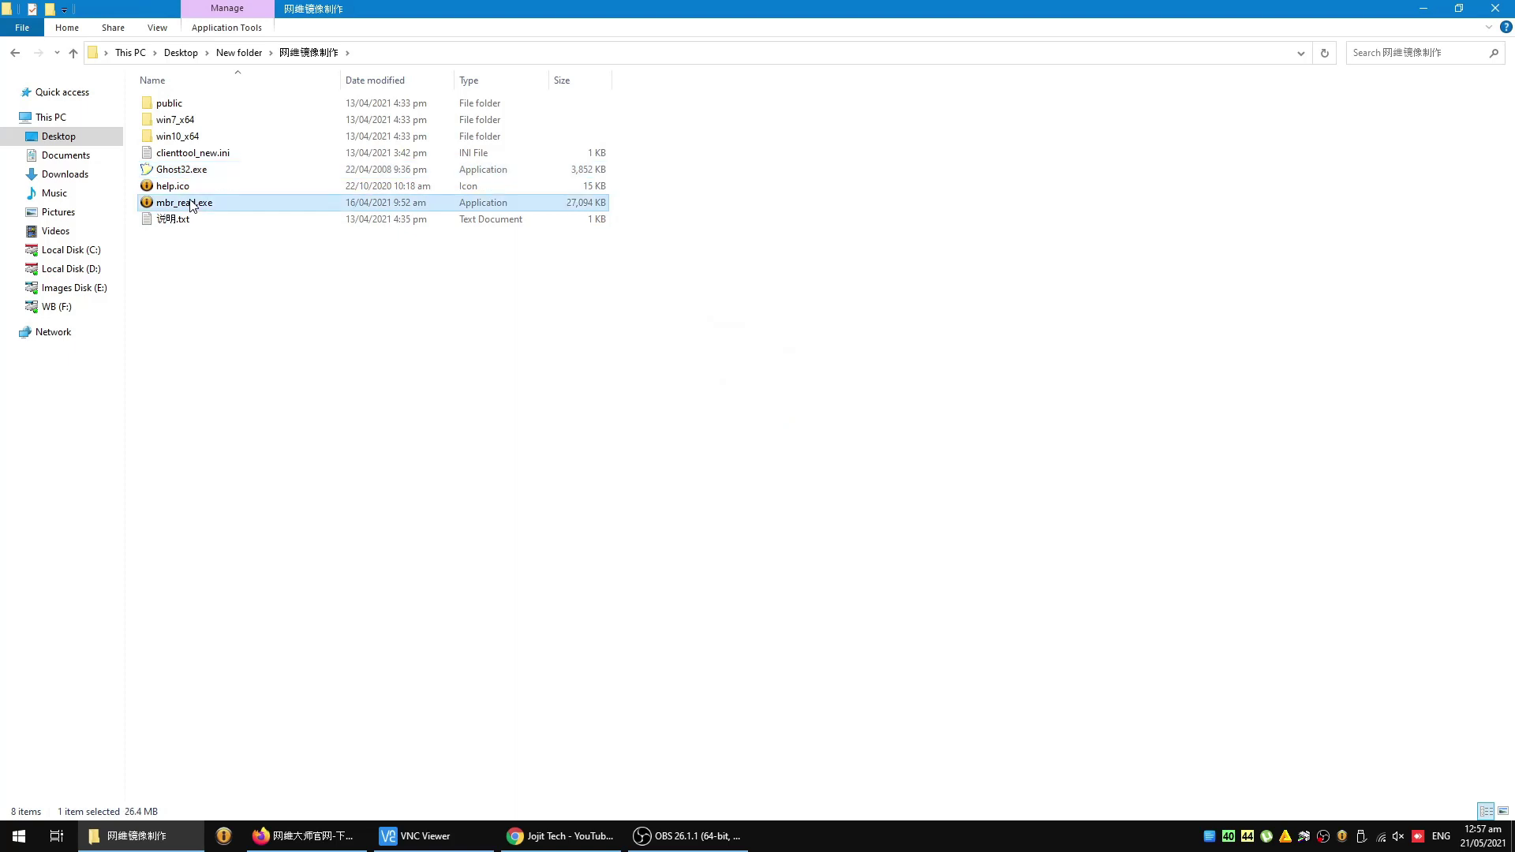
{"action": "left_click", "coordinate": [224, 206]}
{"action": "left_click", "coordinate": [23, 29]}
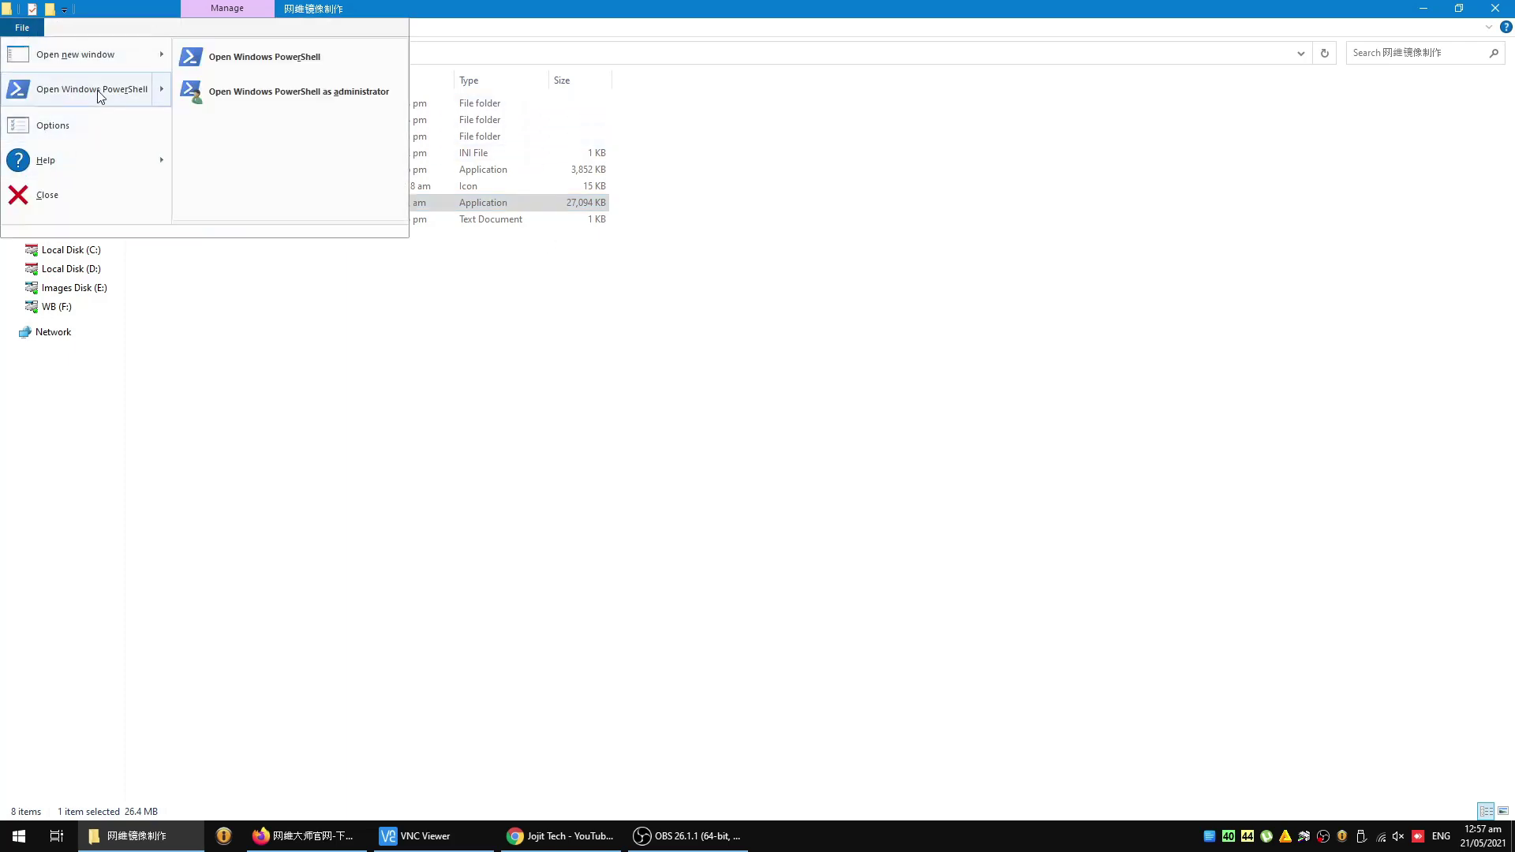
{"action": "left_click", "coordinate": [60, 129]}
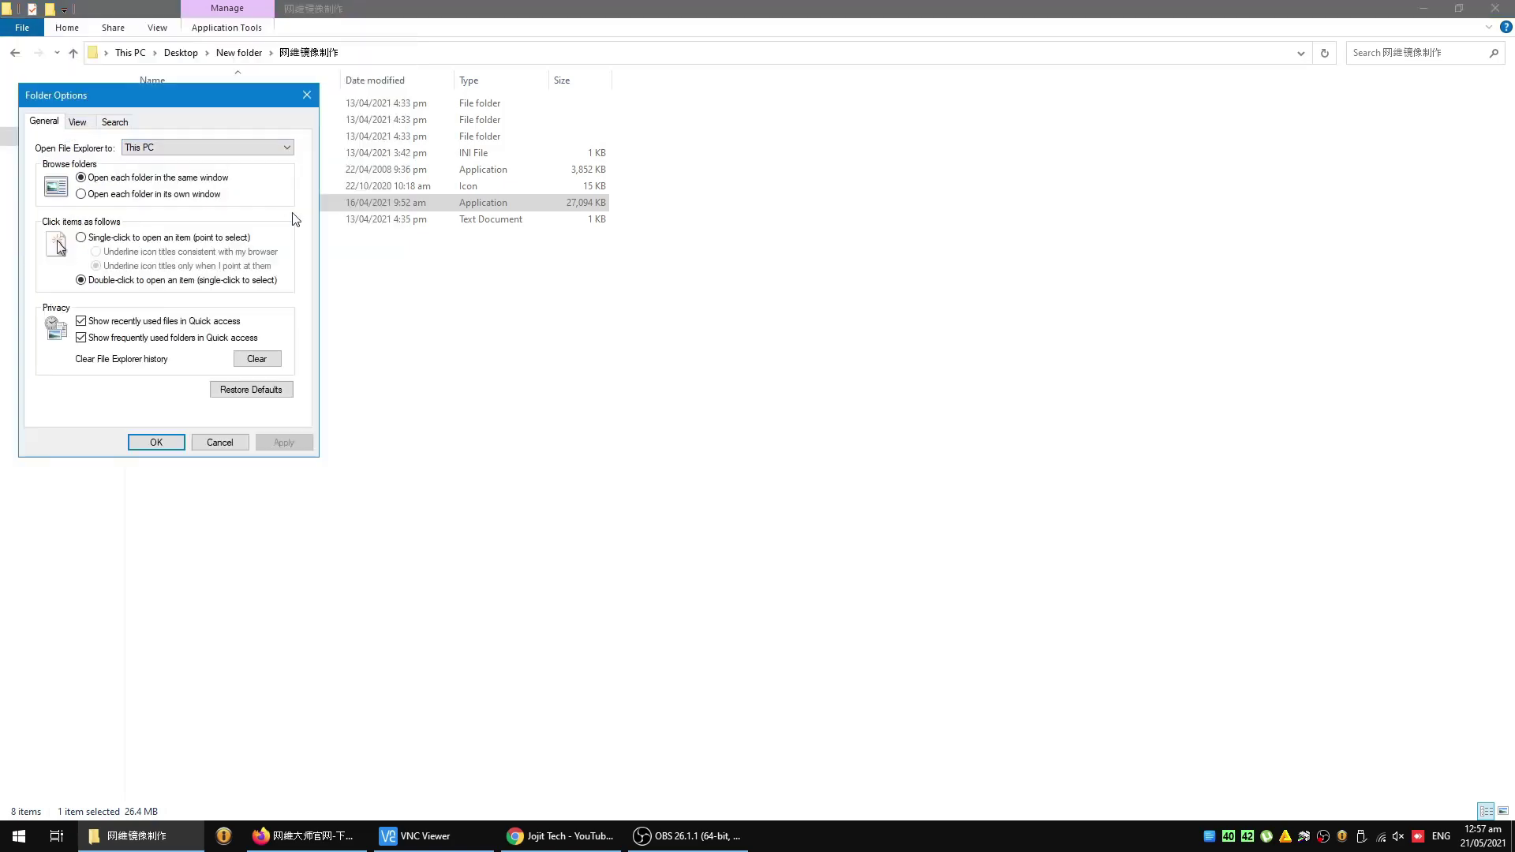
{"action": "left_click", "coordinate": [77, 122]}
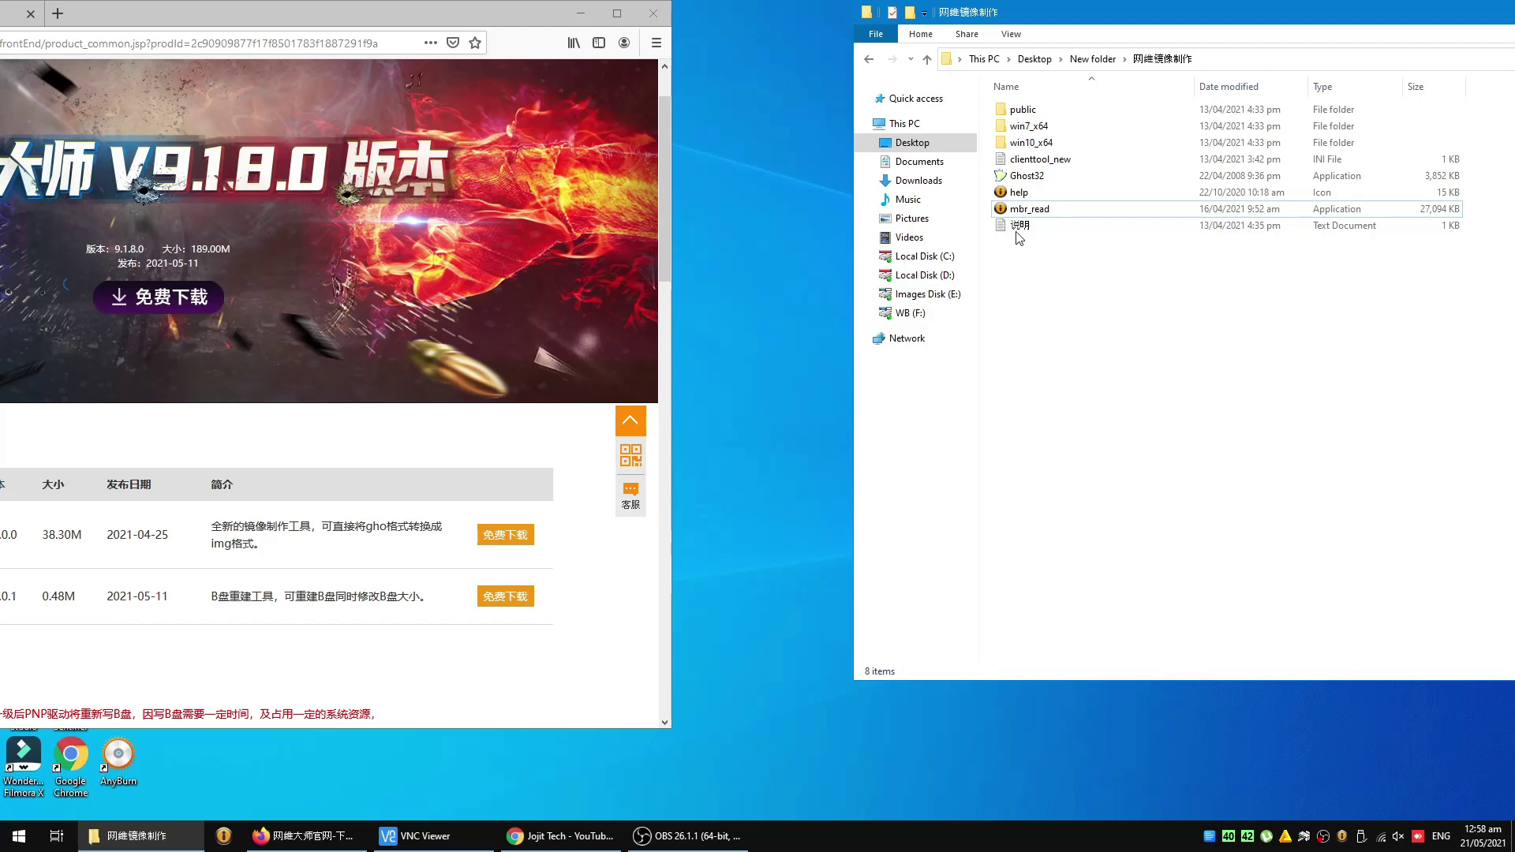
- Copy the Ghost32 application from the extracted folder to the desktop
{"action": "right_click", "coordinate": [1021, 175]}
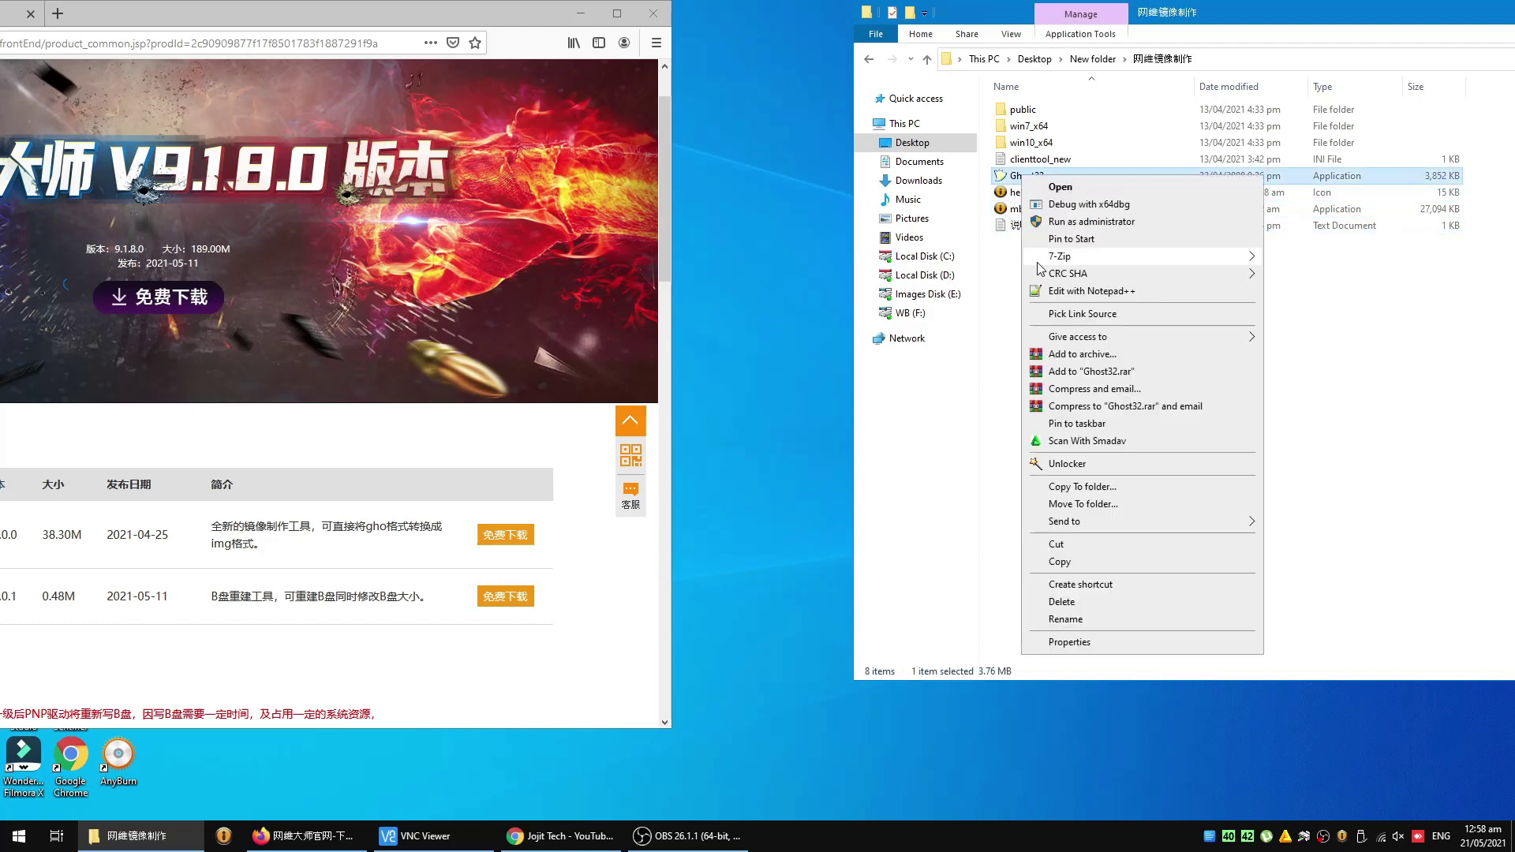
{"action": "left_click", "coordinate": [1065, 565]}
{"action": "right_click", "coordinate": [762, 163]}
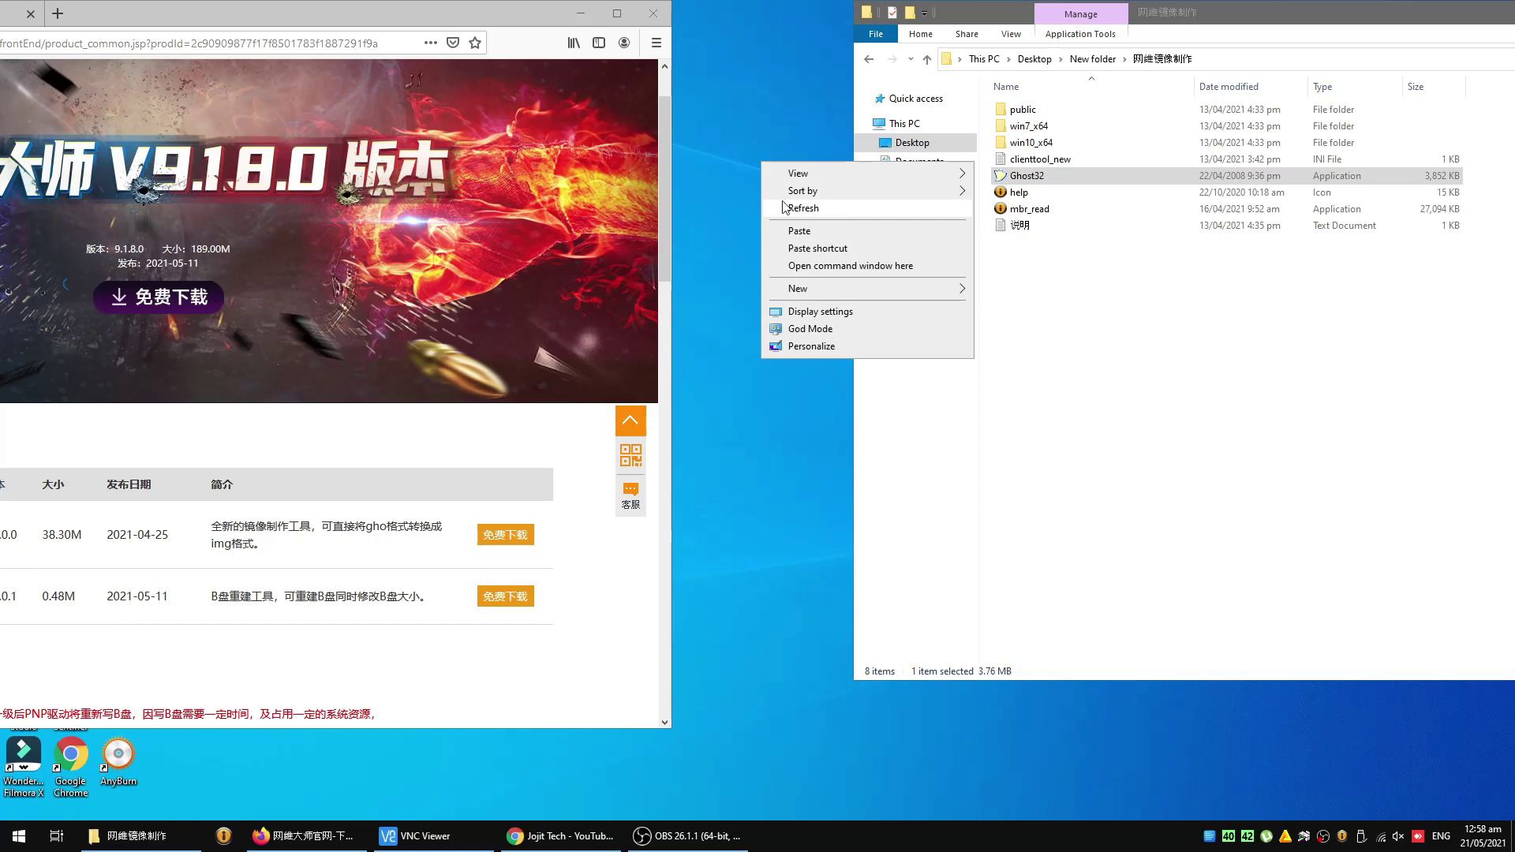
{"action": "left_click", "coordinate": [755, 91]}
{"action": "right_click", "coordinate": [756, 92]}
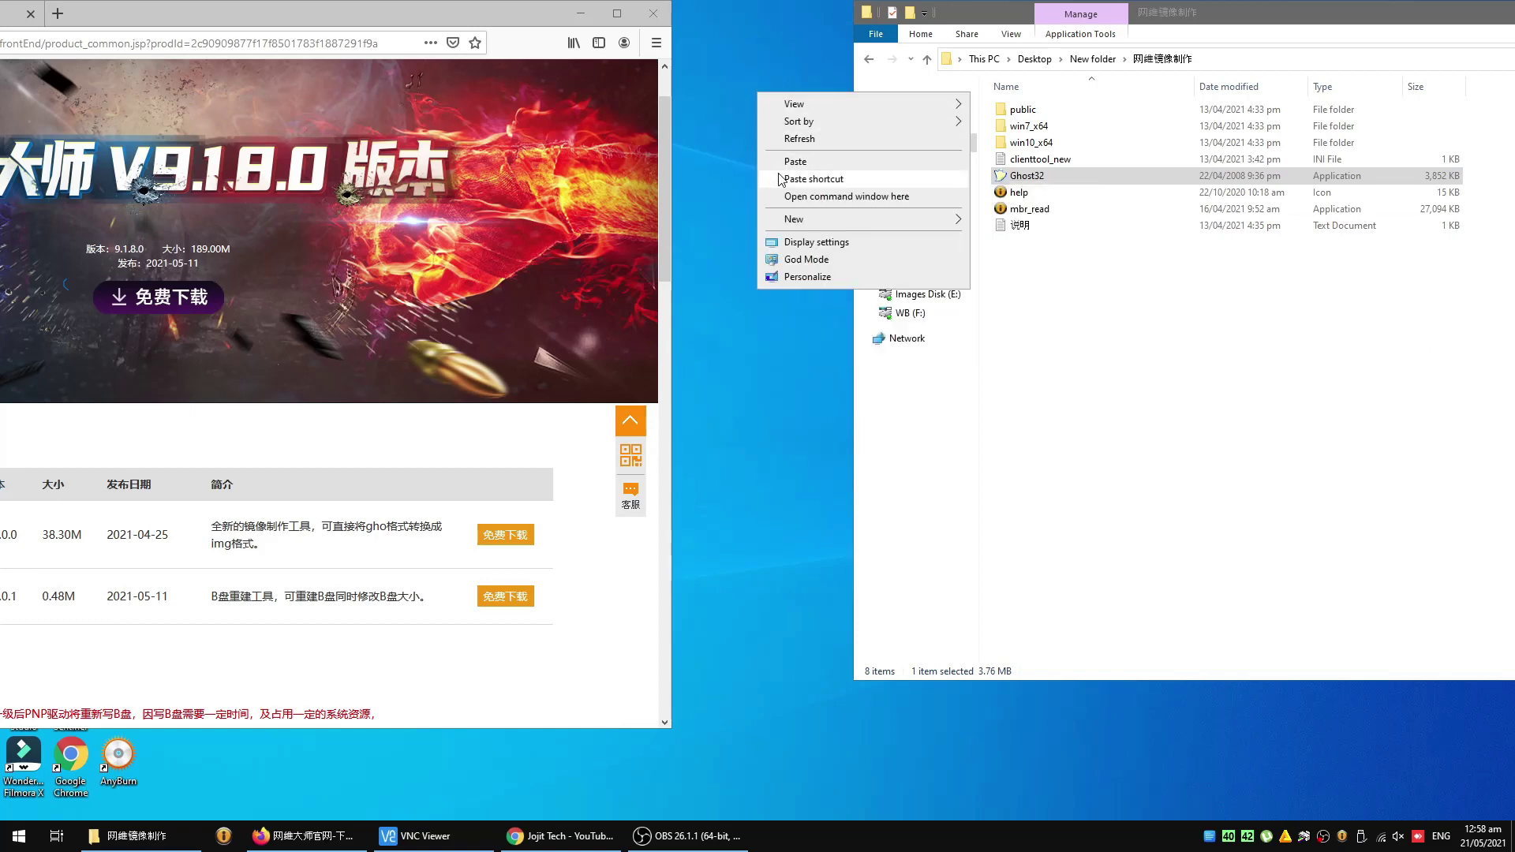
{"action": "left_click", "coordinate": [797, 160]}
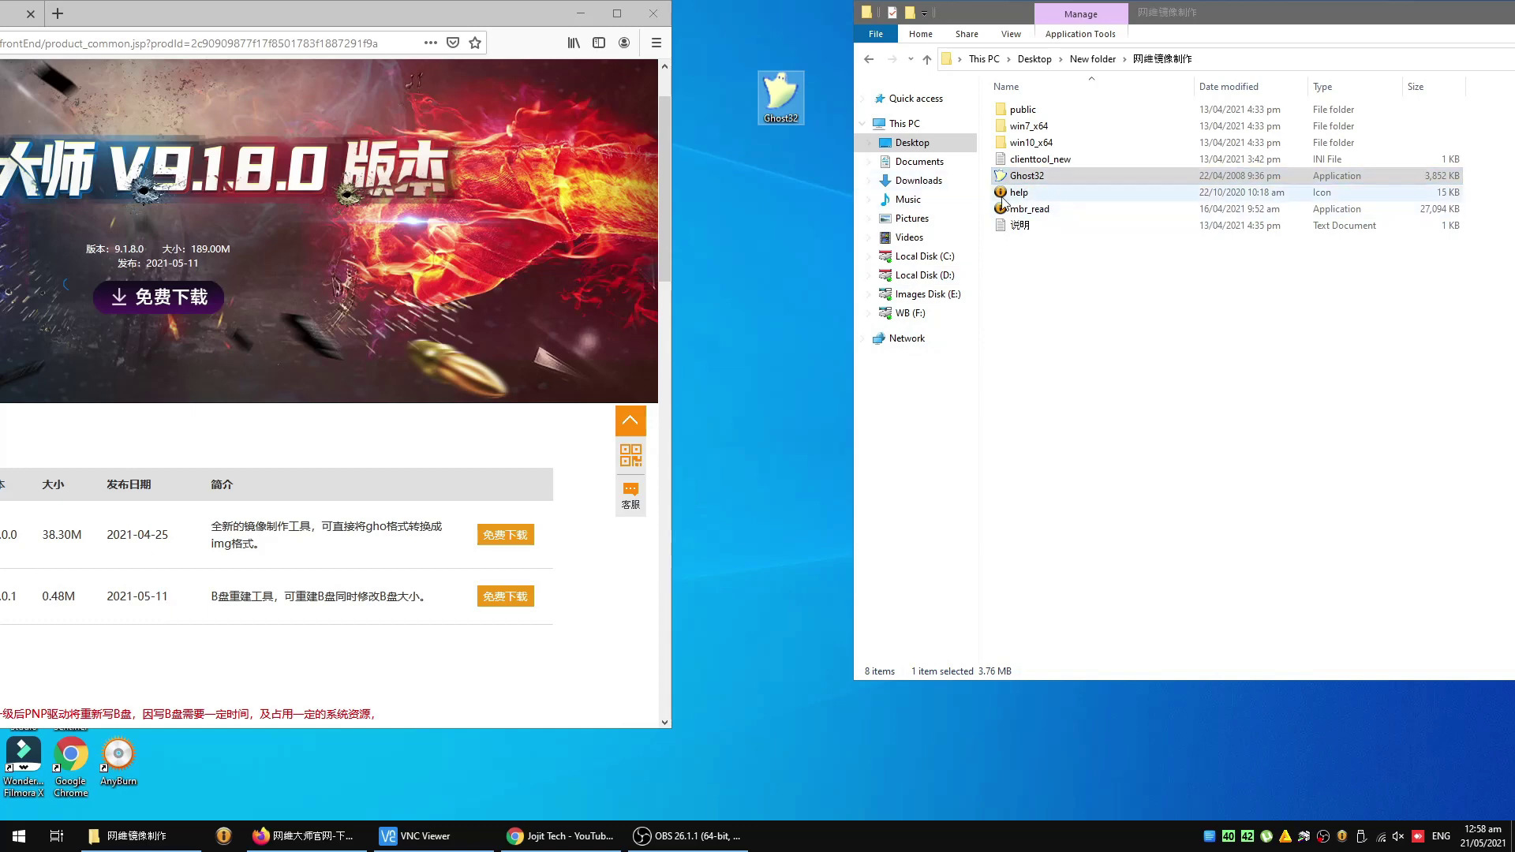
- Launch Ghost32 from the desktop, dismiss its About notice and close the program
{"action": "double_click", "coordinate": [771, 90]}
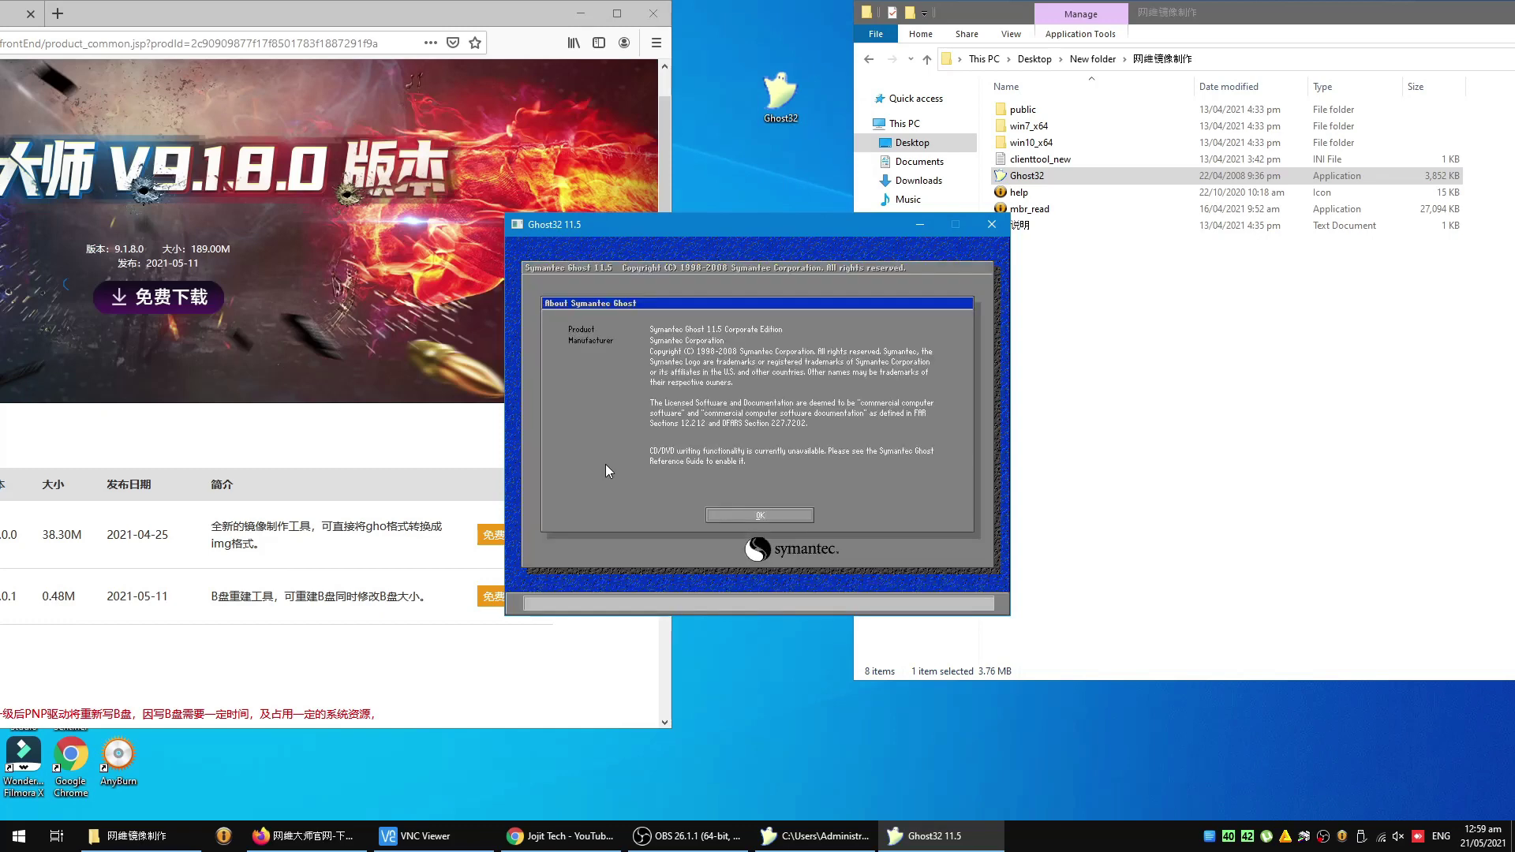
{"action": "left_click", "coordinate": [797, 515]}
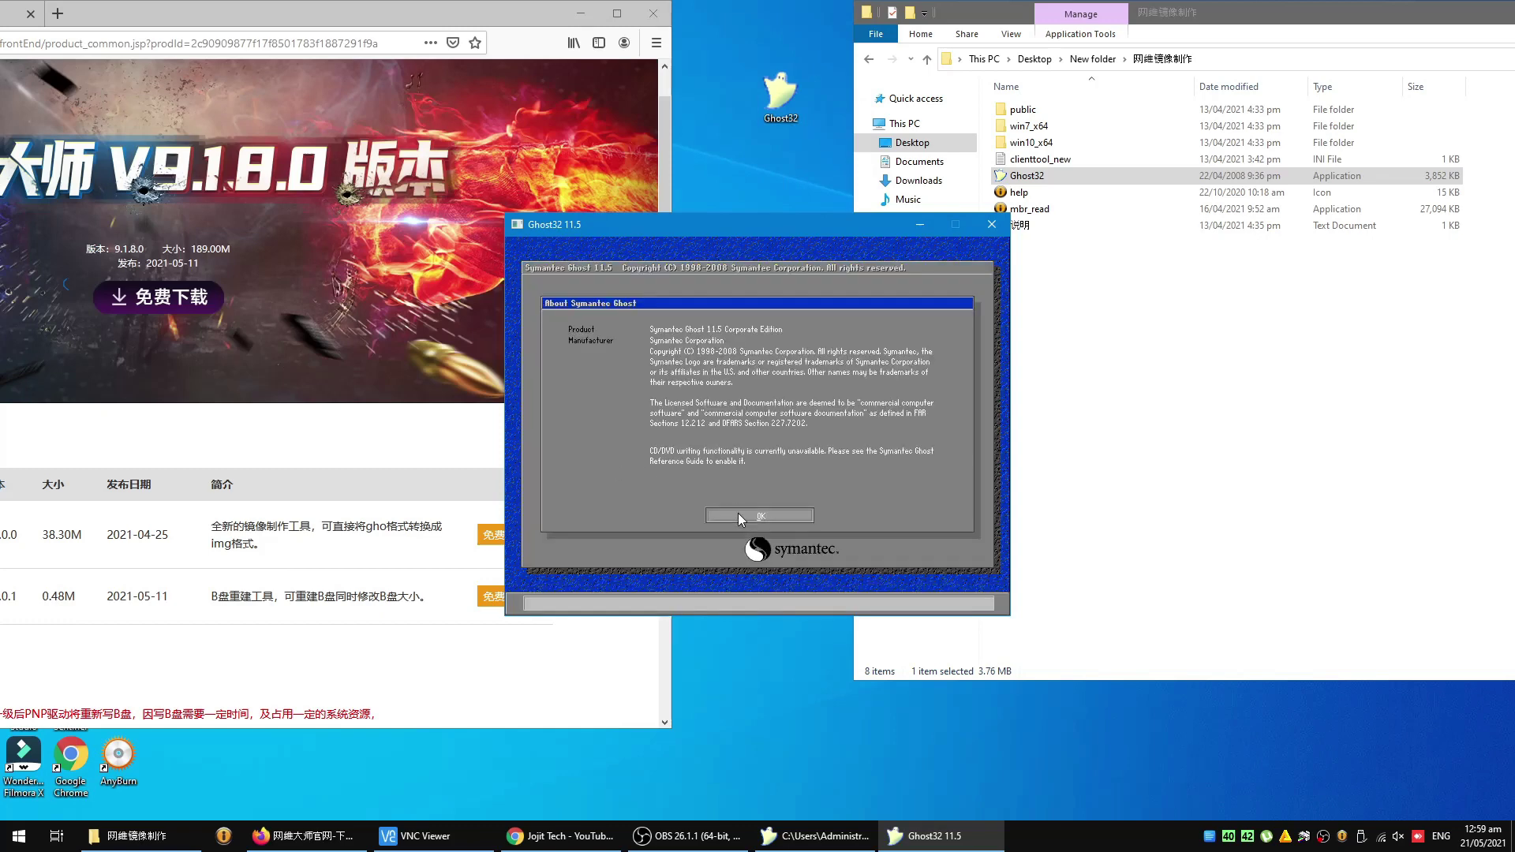
{"action": "left_click", "coordinate": [992, 225]}
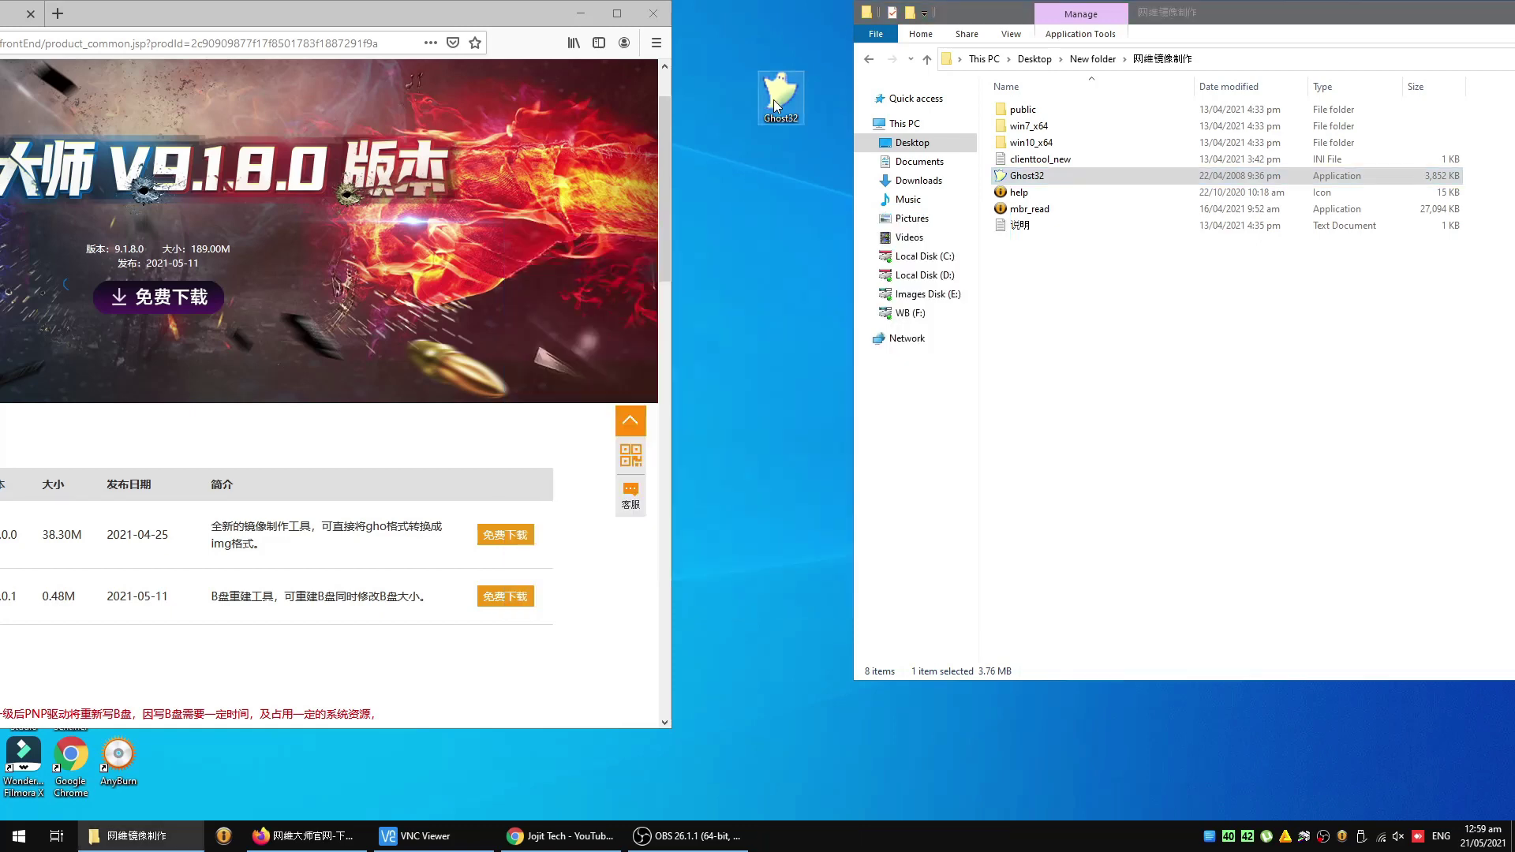
- Delete the Ghost32 copy from the desktop
{"action": "right_click", "coordinate": [773, 99]}
{"action": "left_click", "coordinate": [812, 545]}
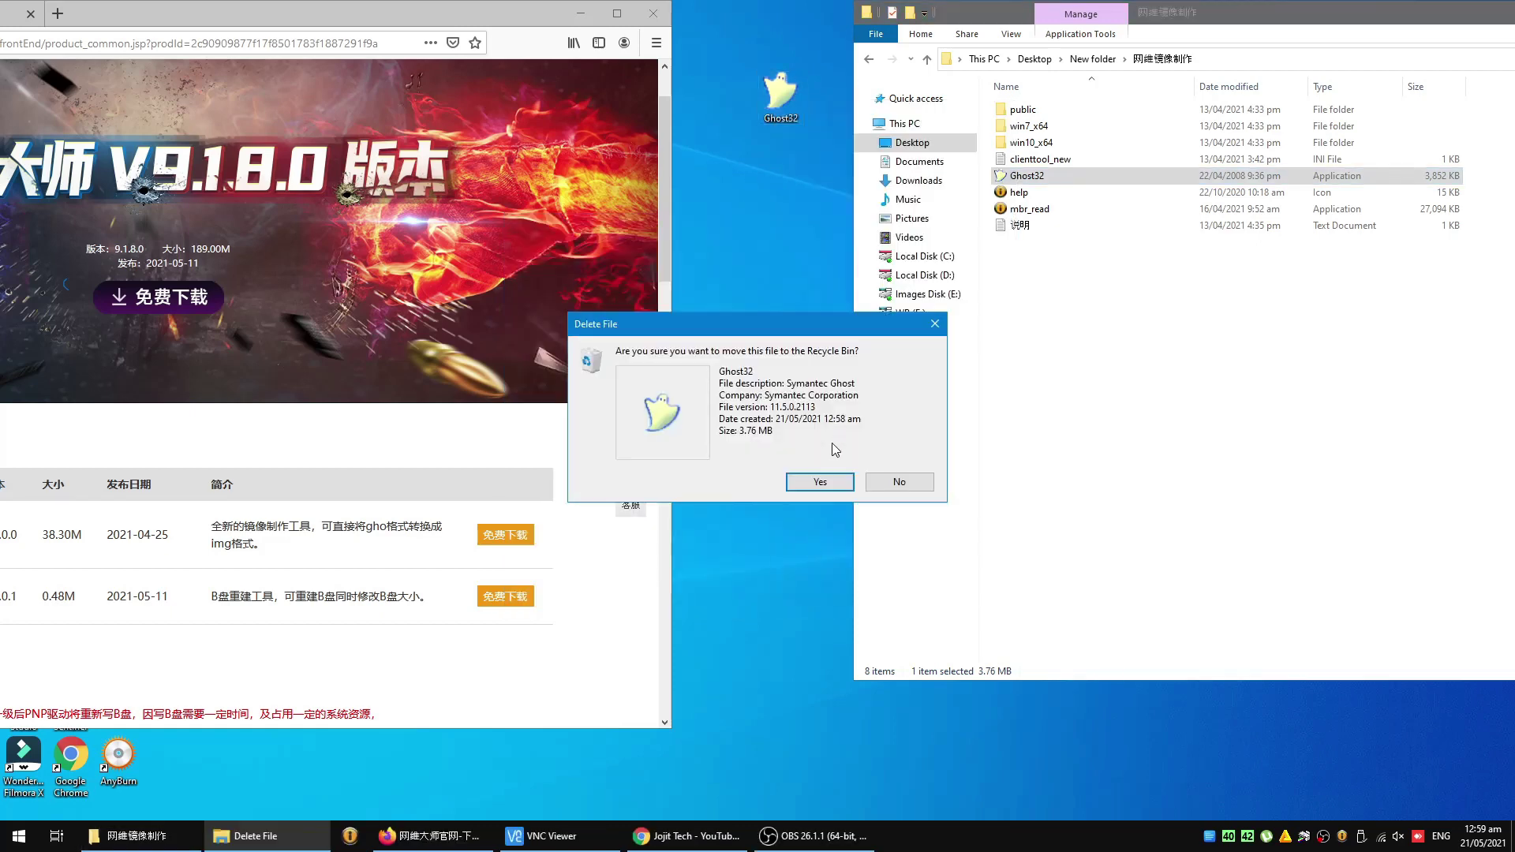
{"action": "key", "text": "Return"}
{"action": "left_click", "coordinate": [760, 308]}
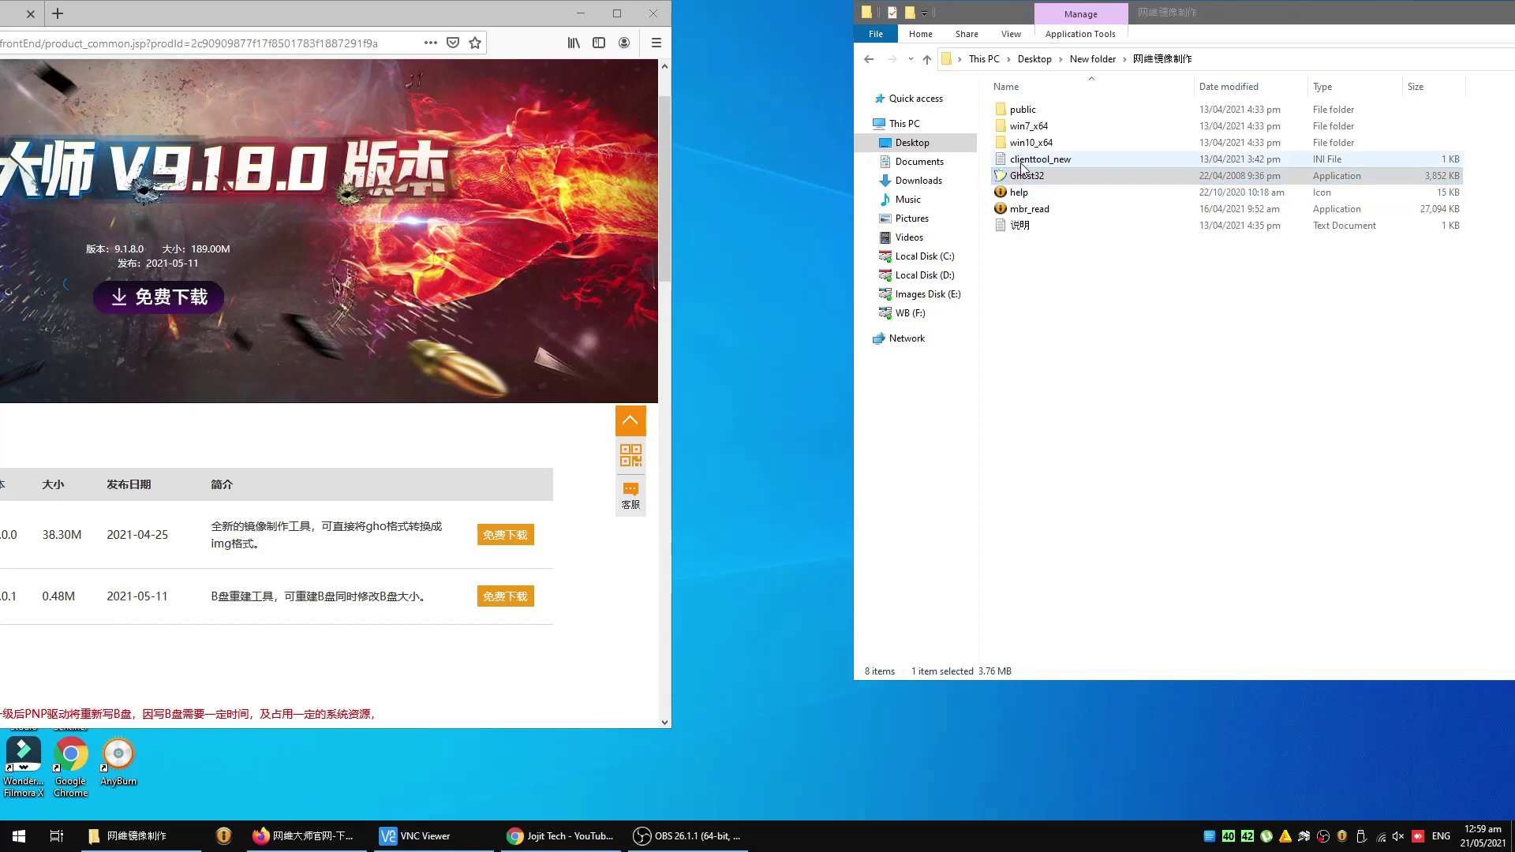
- Try to launch Ghost32 directly from the extracted 网維镜像制作 folder
{"action": "left_click", "coordinate": [1139, 176]}
{"action": "double_click", "coordinate": [1034, 181]}
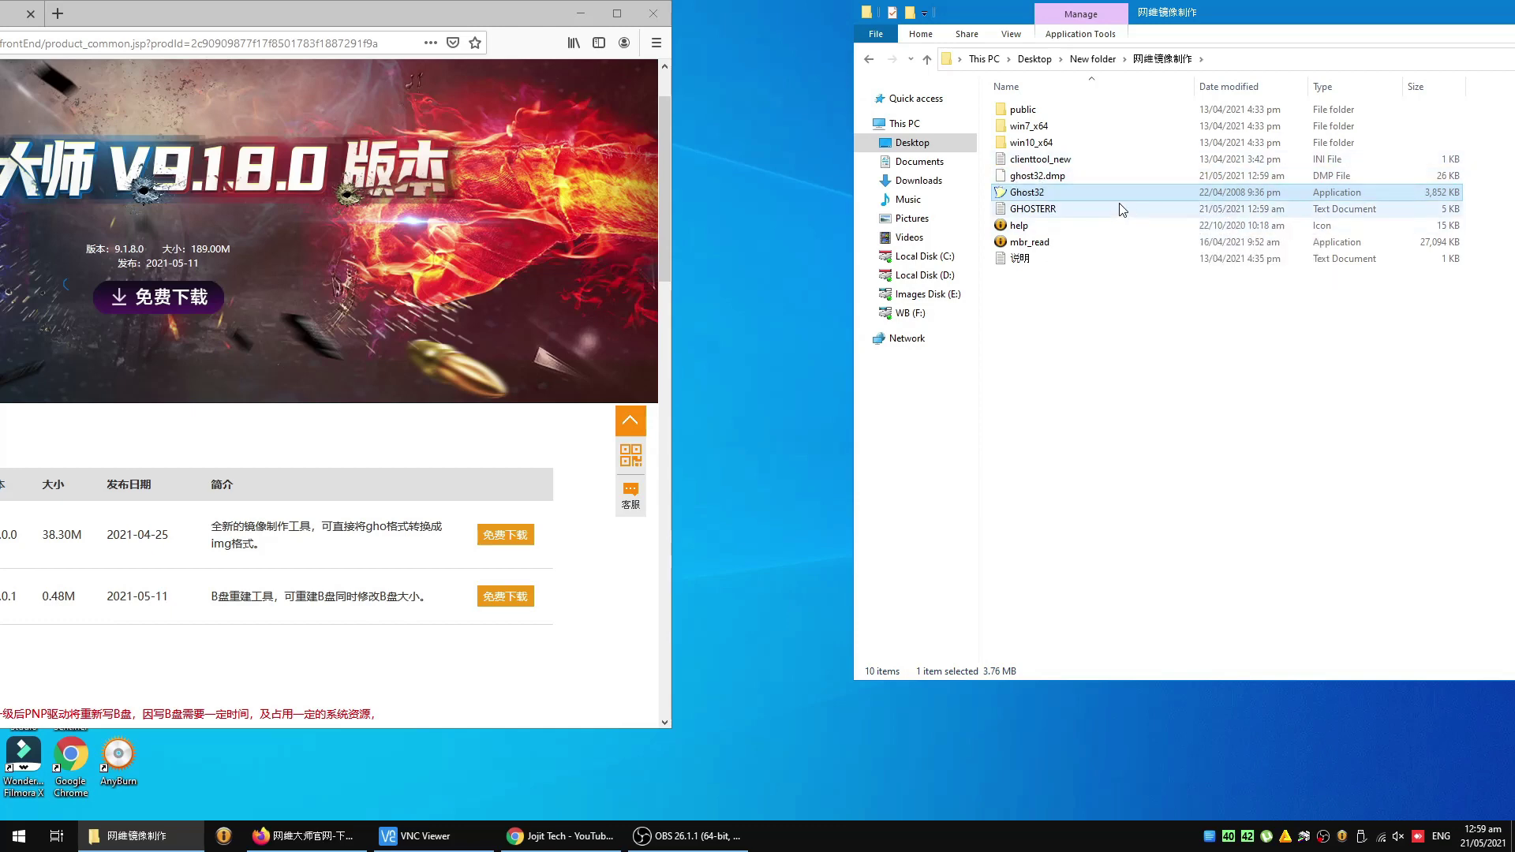
{"action": "double_click", "coordinate": [1034, 197]}
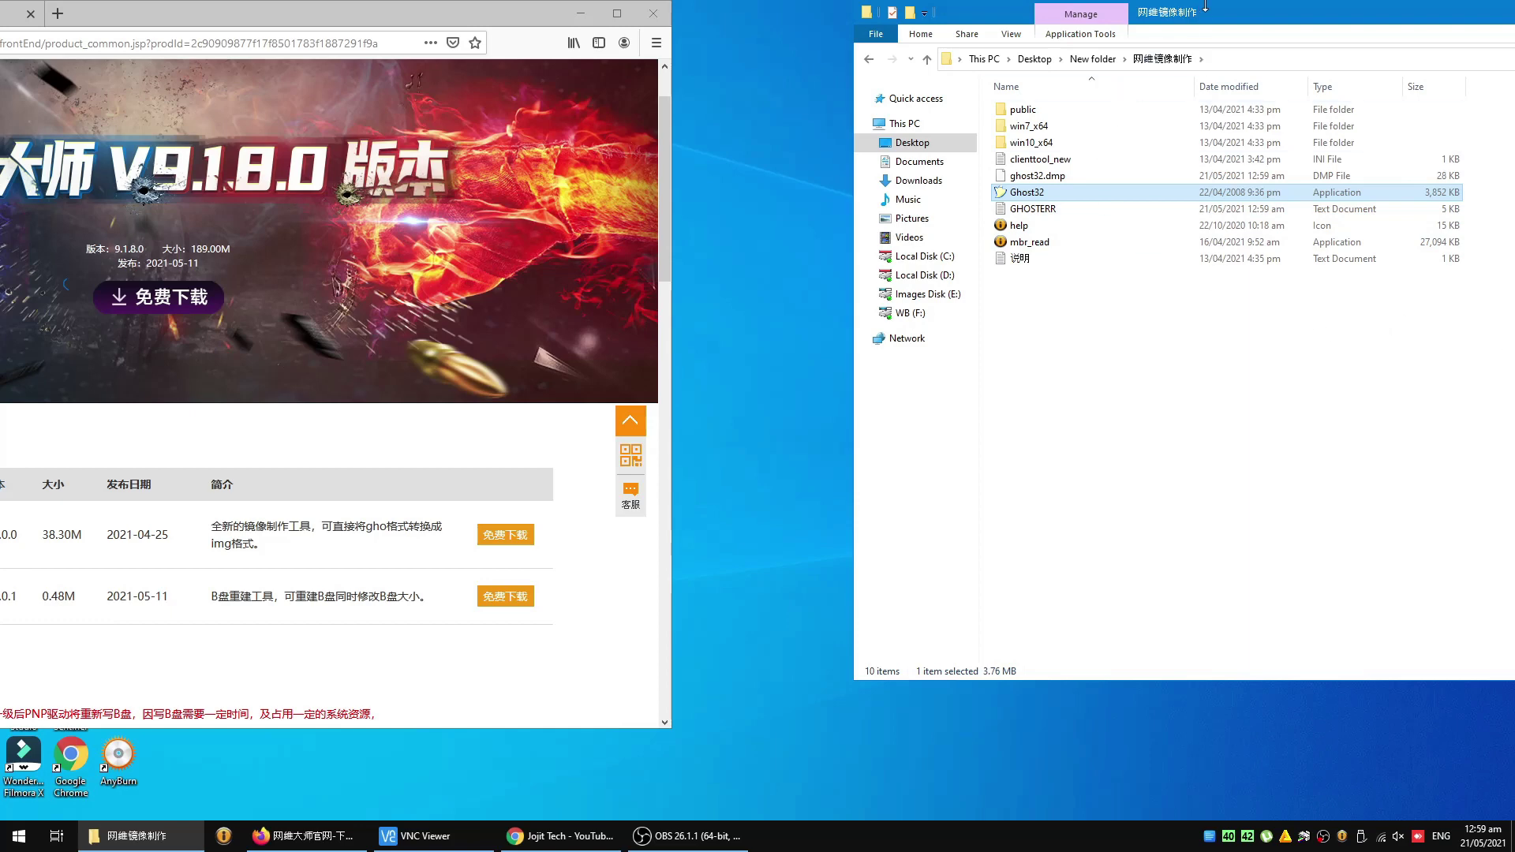
- Place a fresh copy of the extracted folder's Ghost32 application on the desktop
{"action": "right_click", "coordinate": [1014, 194]}
{"action": "left_click", "coordinate": [1047, 584]}
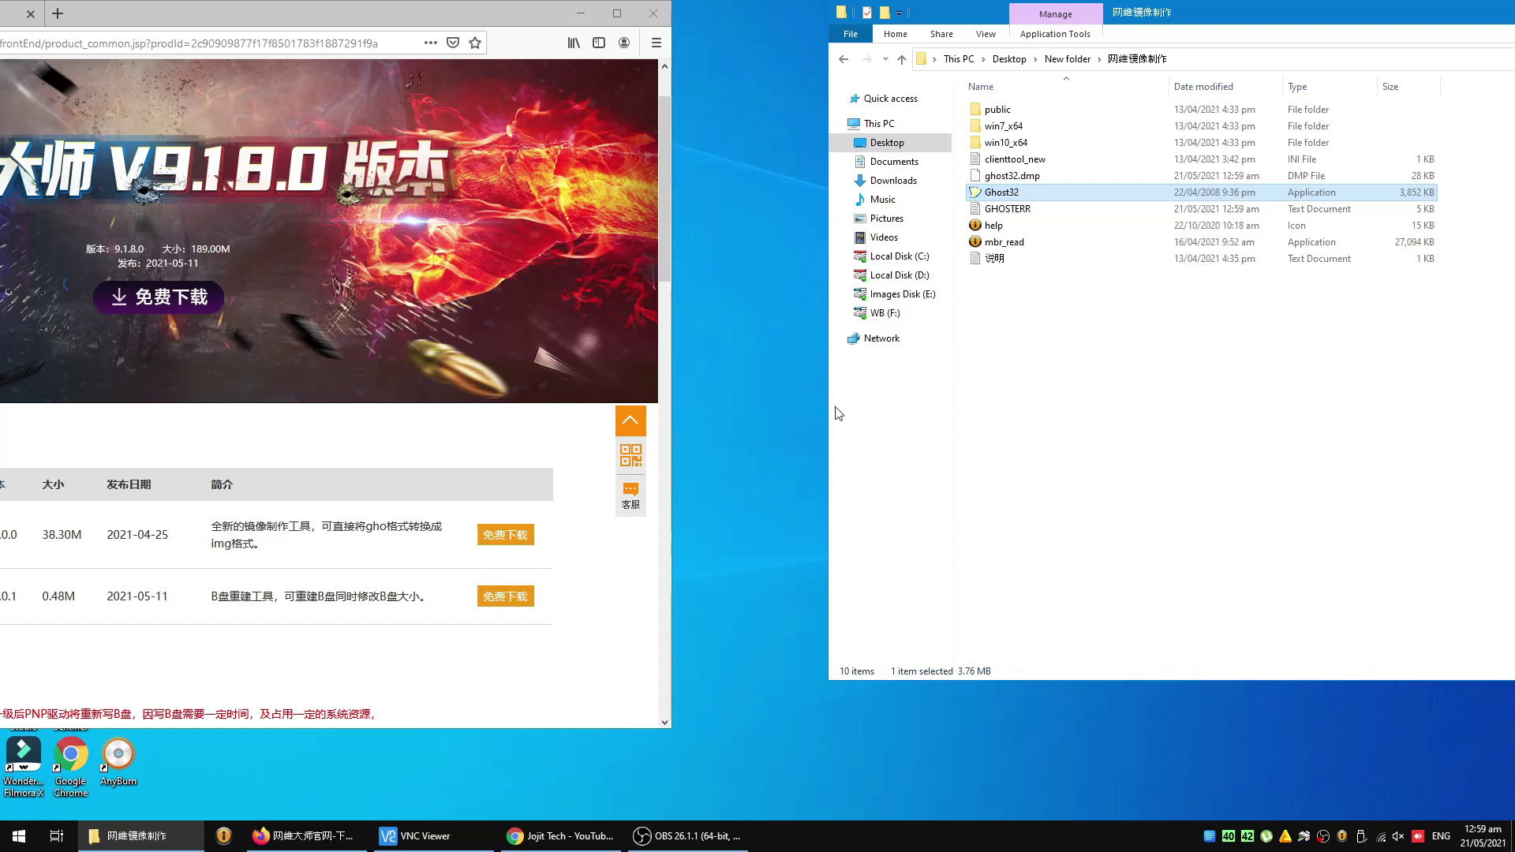
{"action": "right_click", "coordinate": [741, 225]}
{"action": "left_click", "coordinate": [794, 288]}
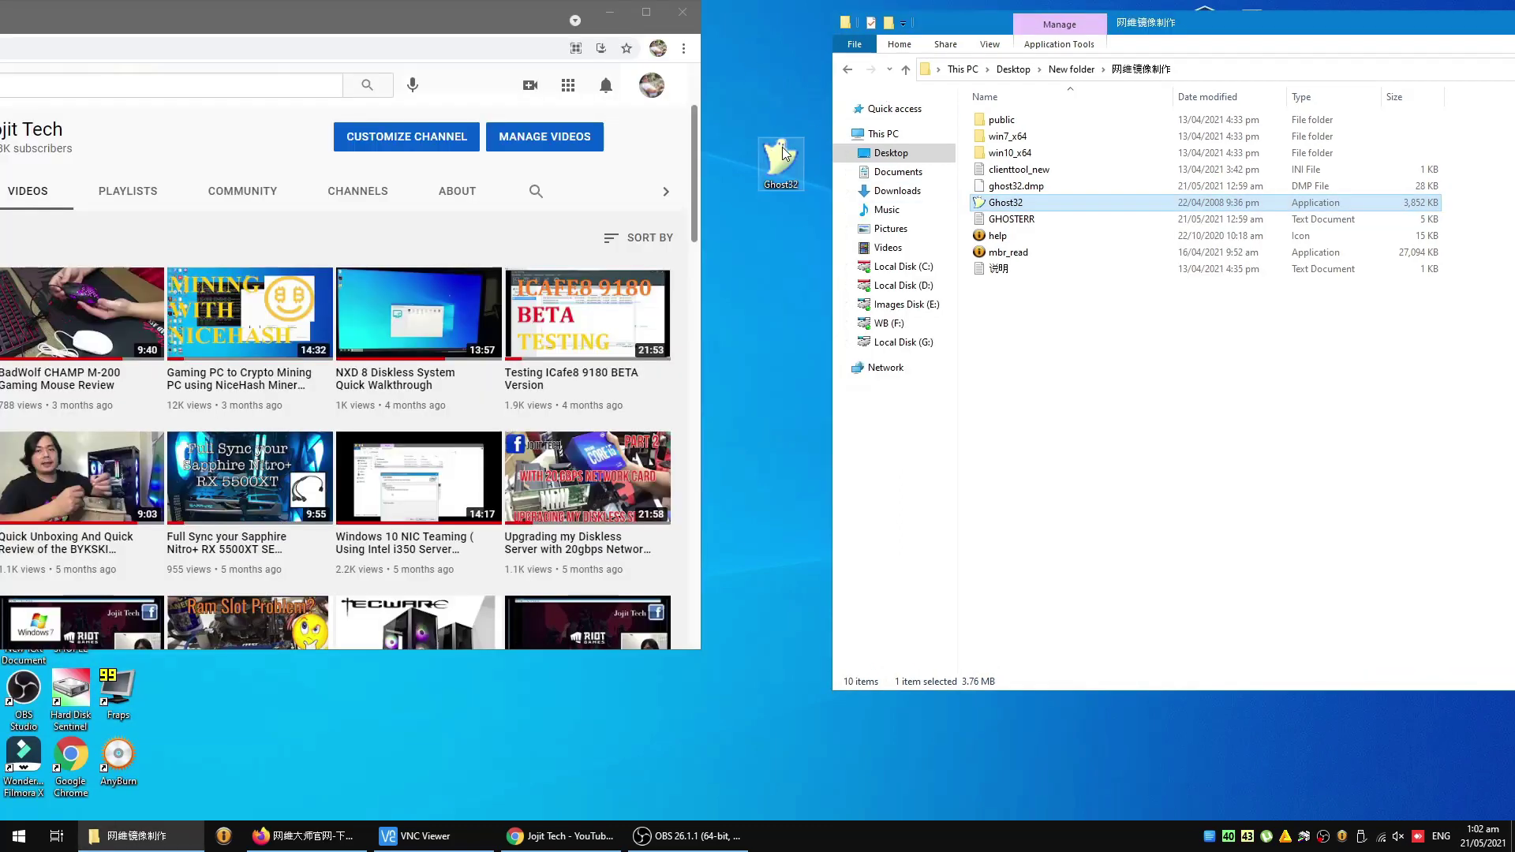
- Run the desktop copy of Ghost32 as administrator and start a local partition-to-image operation
{"action": "right_click", "coordinate": [783, 153]}
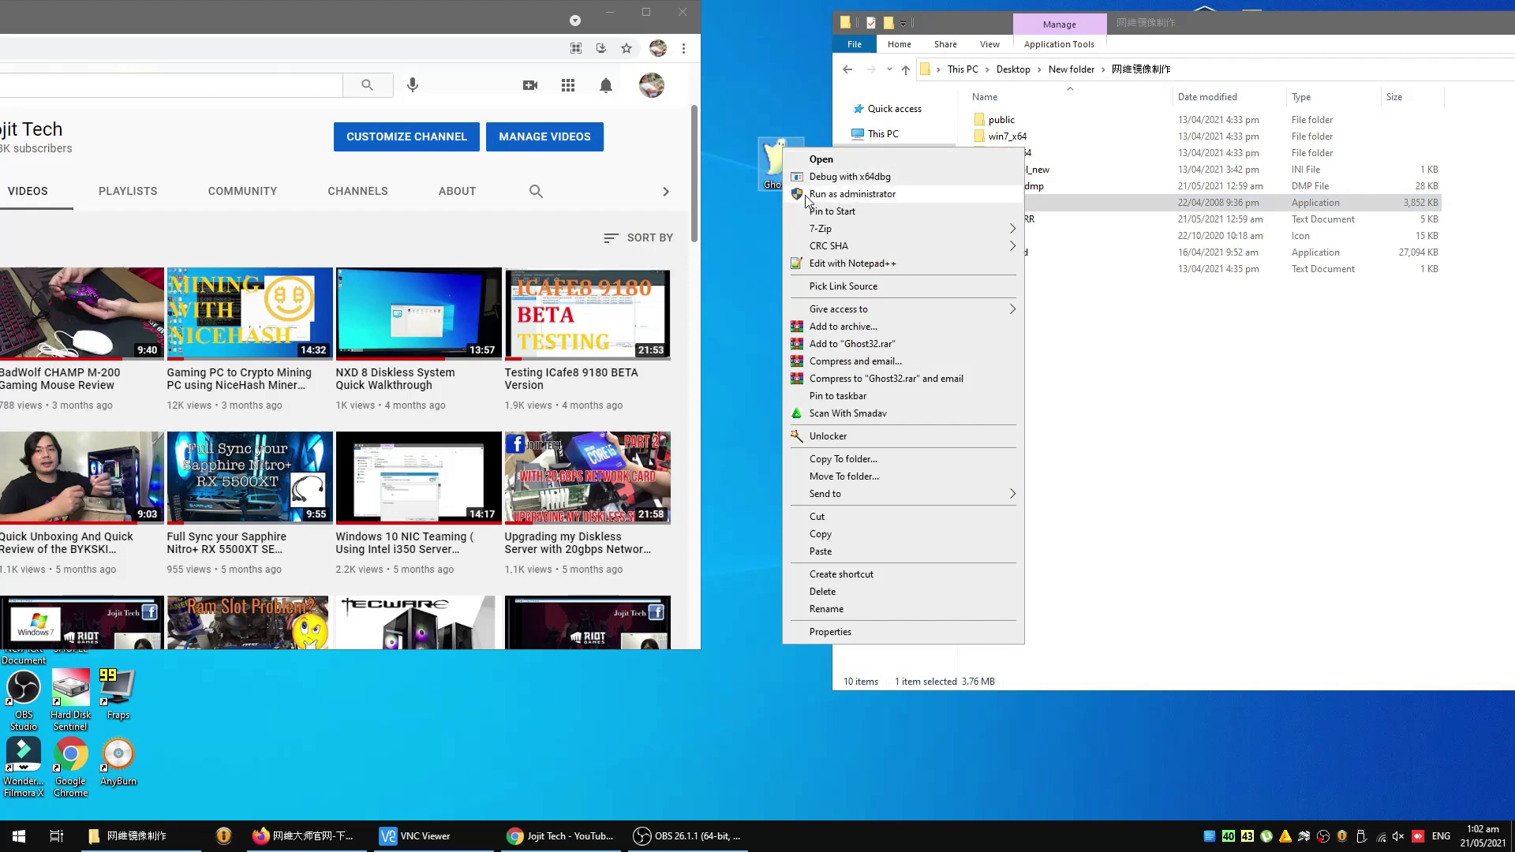
{"action": "left_click", "coordinate": [836, 194]}
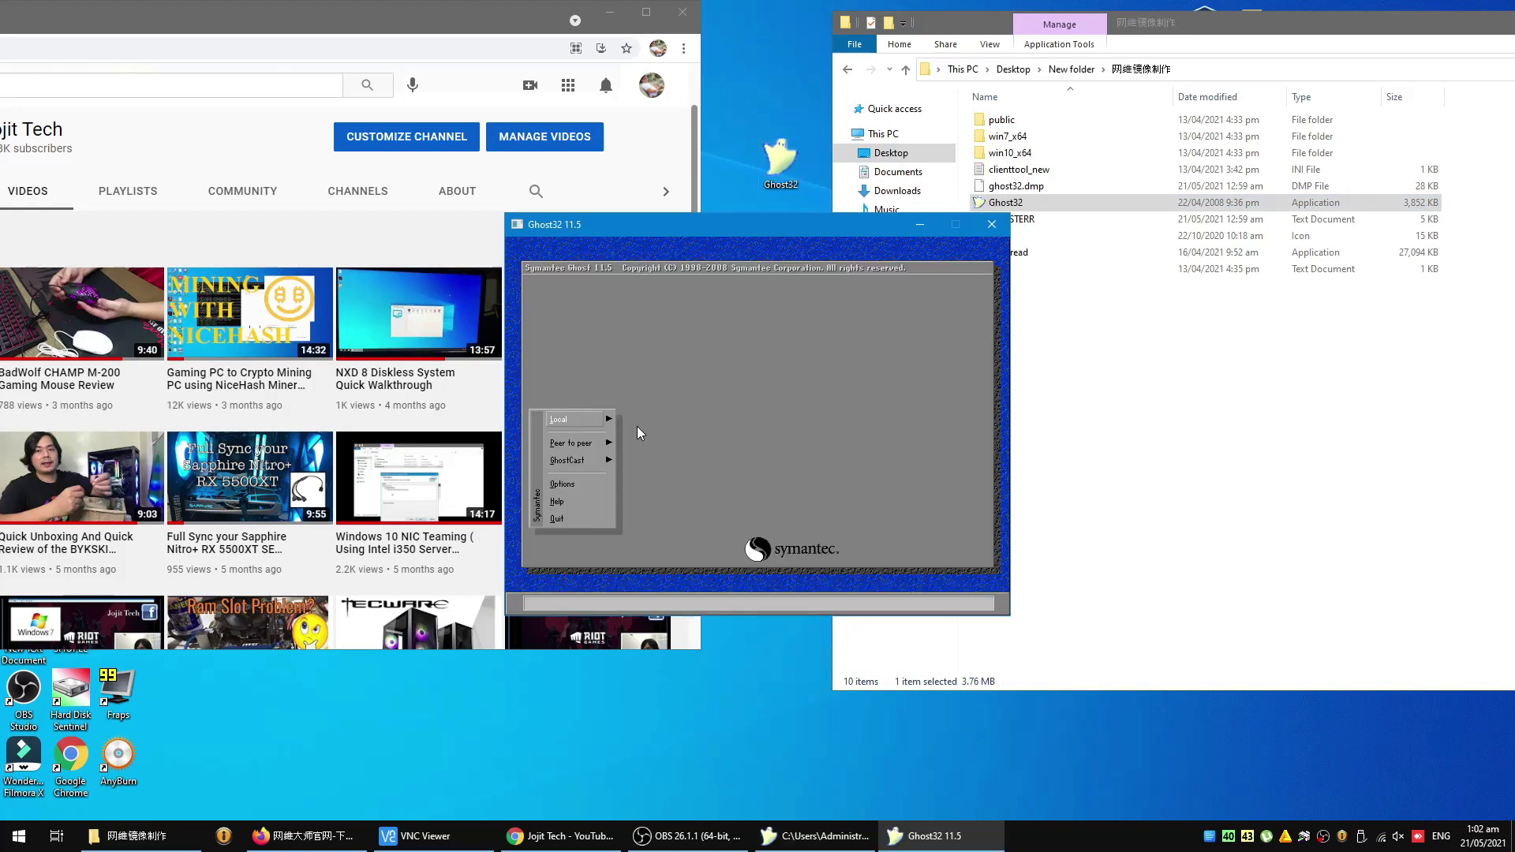
{"action": "left_click", "coordinate": [576, 423]}
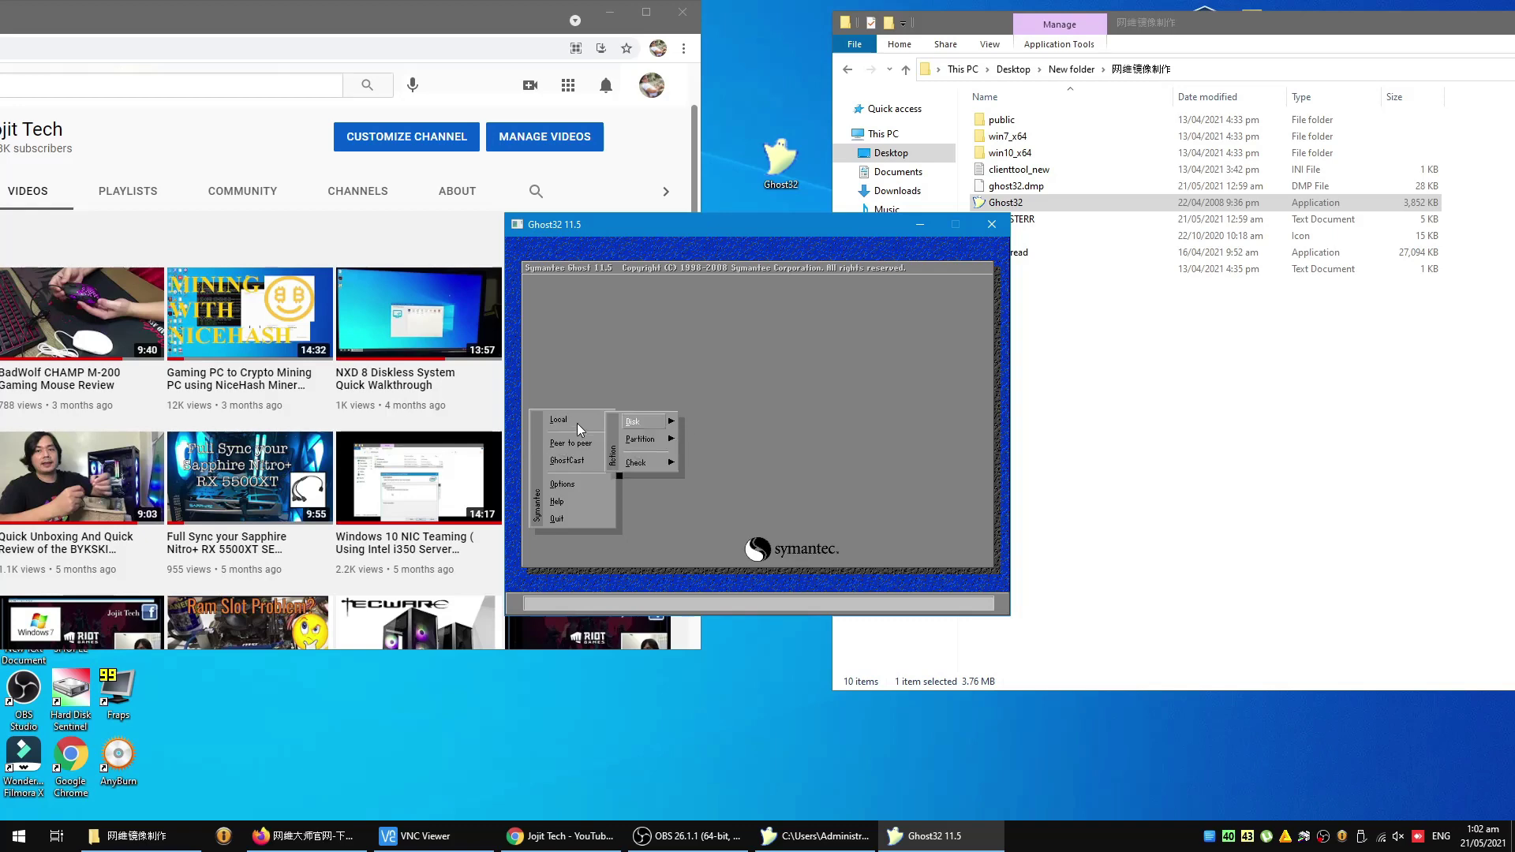
{"action": "left_click", "coordinate": [657, 436]}
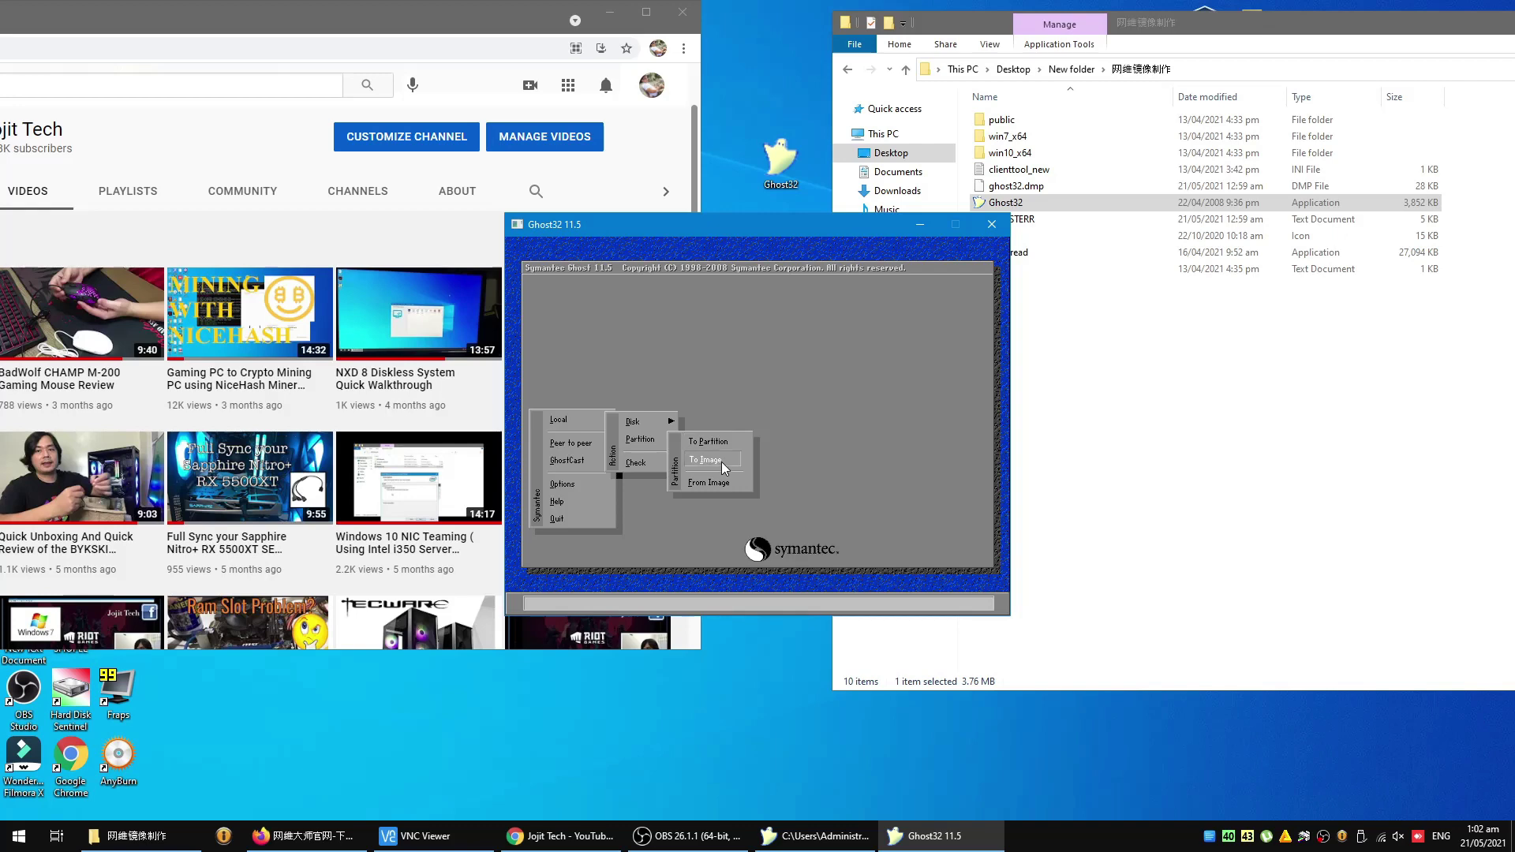
{"action": "left_click", "coordinate": [721, 461]}
- Choose local drive 3, the Msft Virtual Disk, as the source drive for the image
{"action": "left_click", "coordinate": [600, 388]}
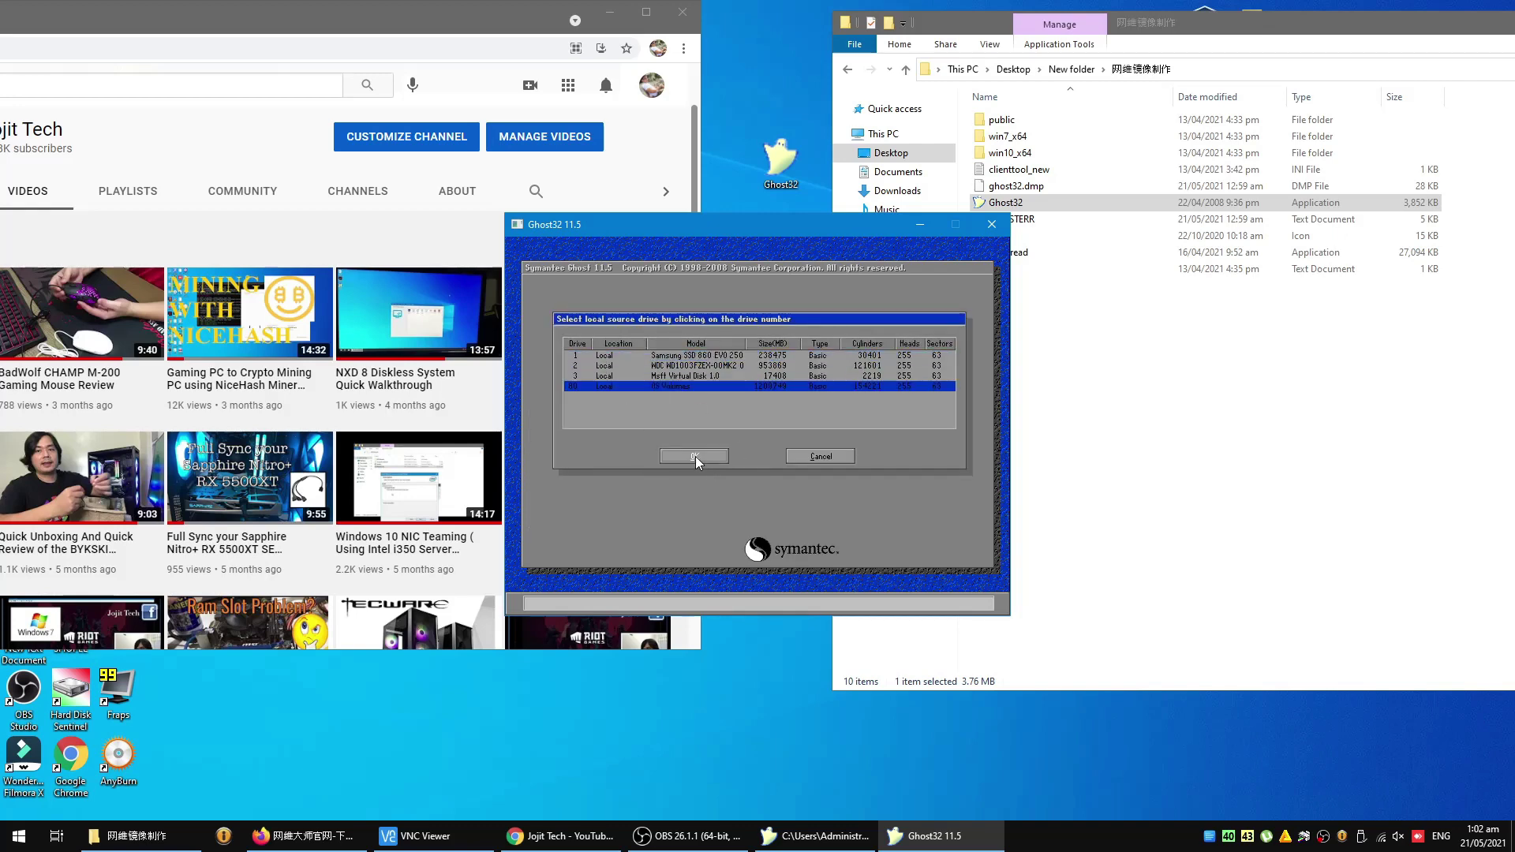
{"action": "left_click", "coordinate": [653, 376]}
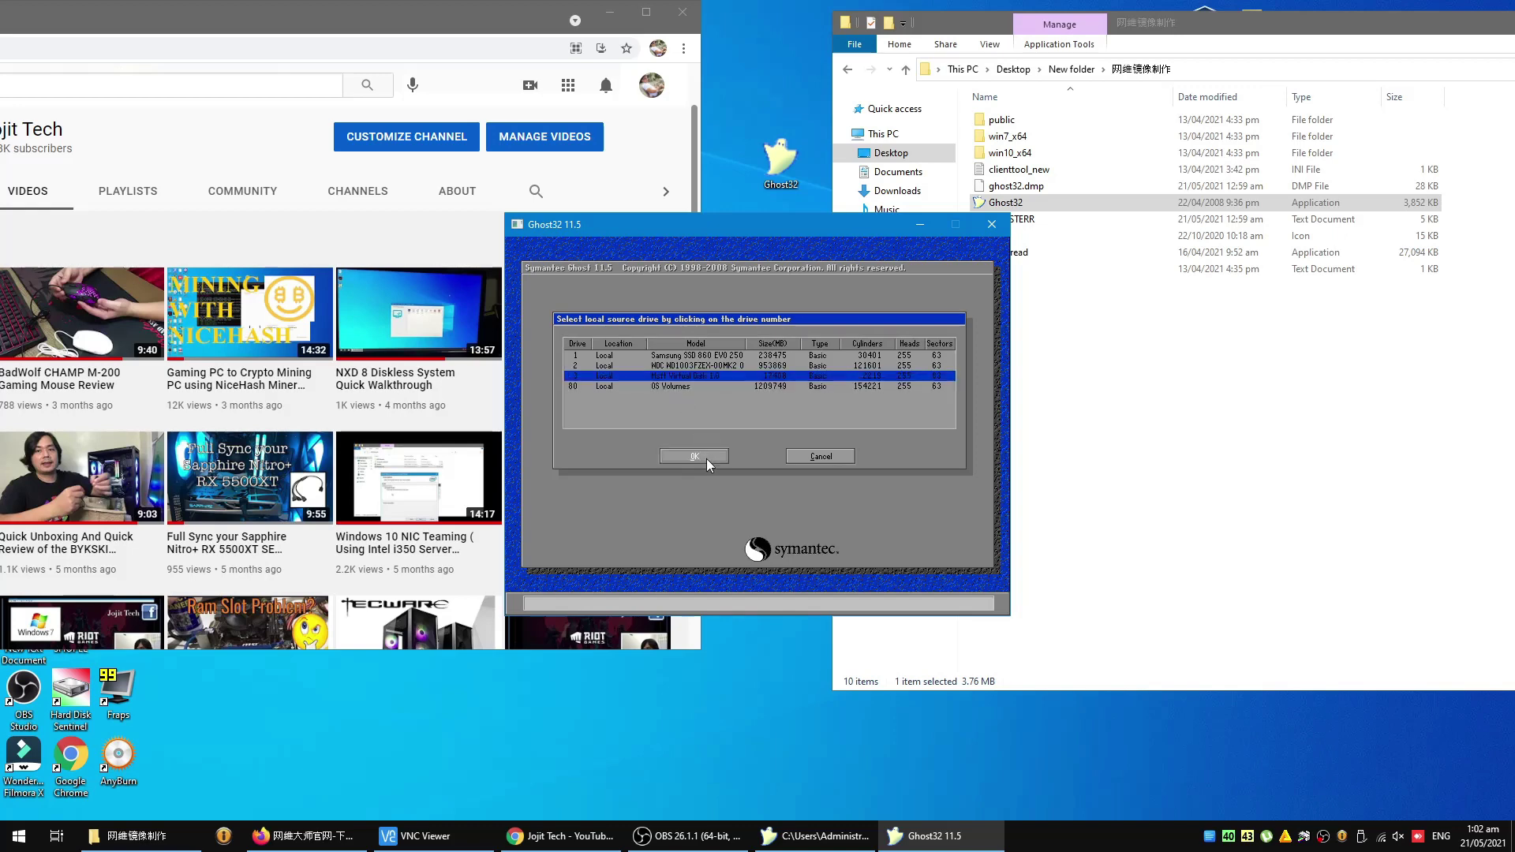
{"action": "left_click", "coordinate": [694, 456]}
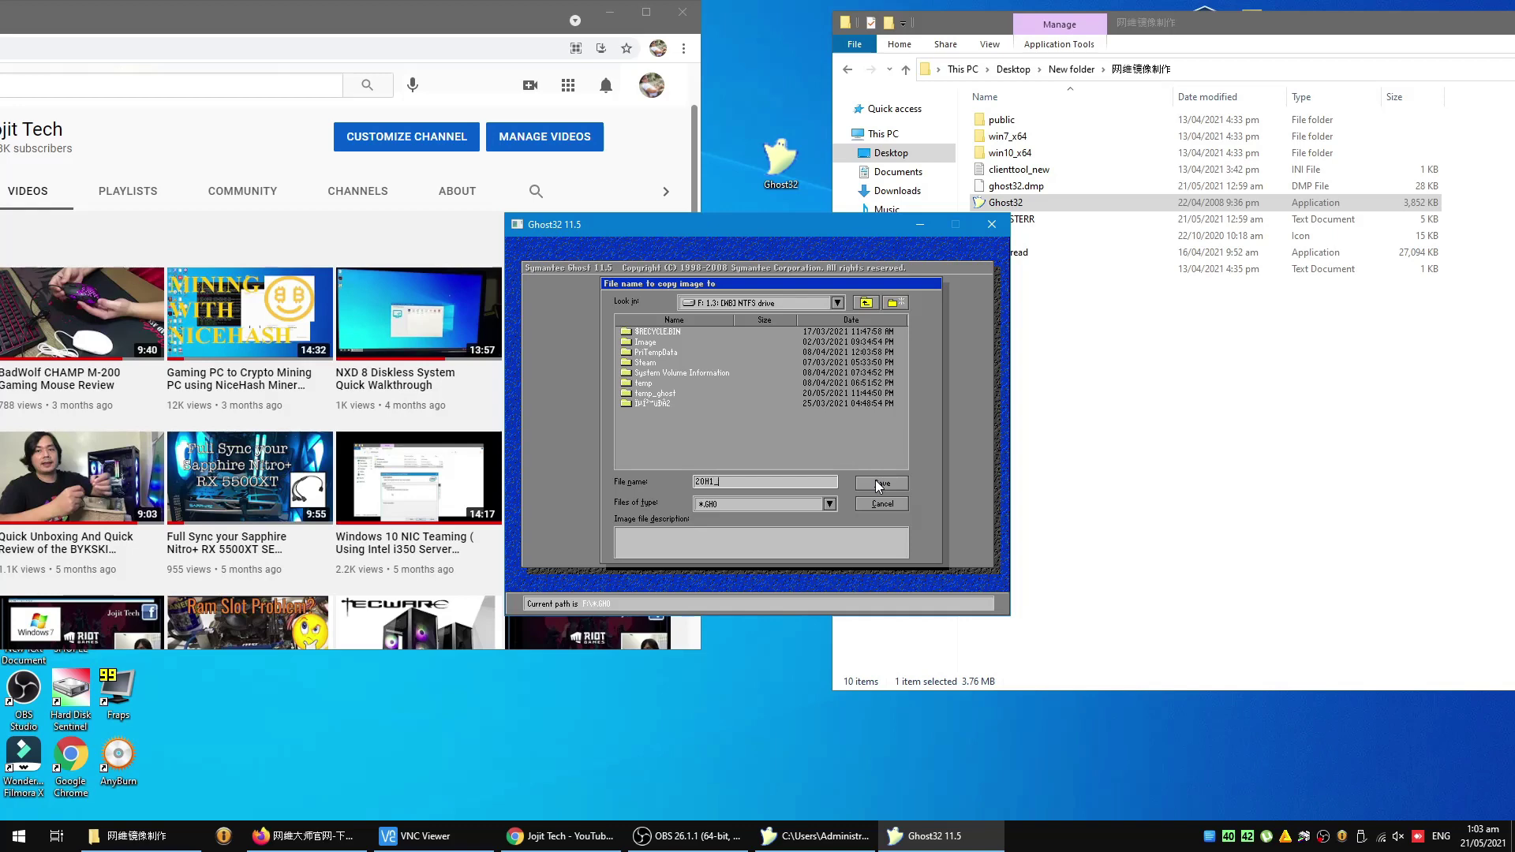
- Save the image to the F: drive as 20H1_Spectre with High compression
{"action": "type", "text": "20H1_Spectre"}
{"action": "left_click", "coordinate": [893, 487]}
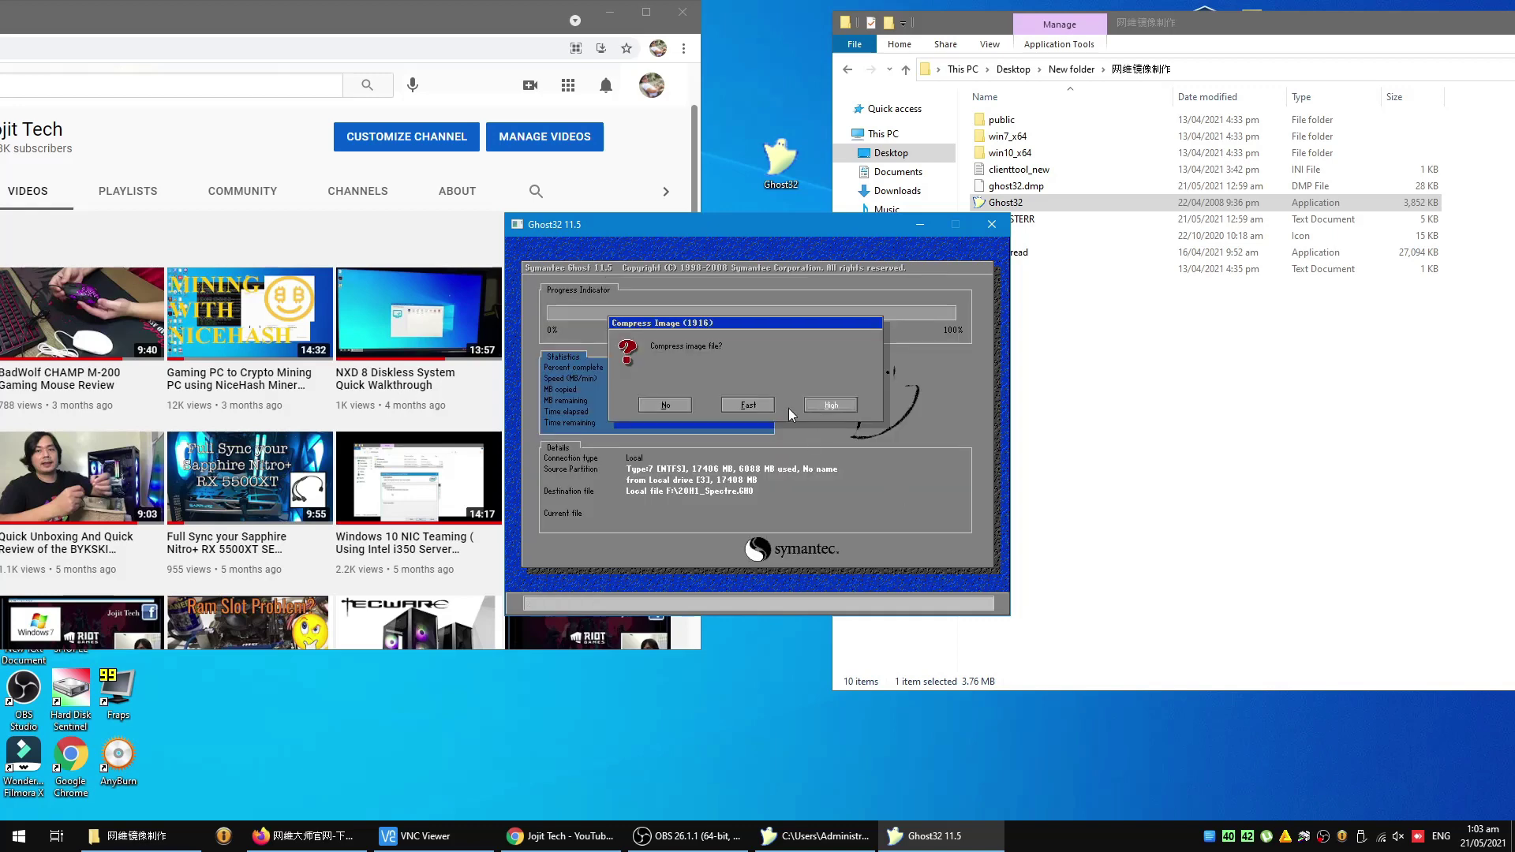
{"action": "left_click", "coordinate": [832, 406]}
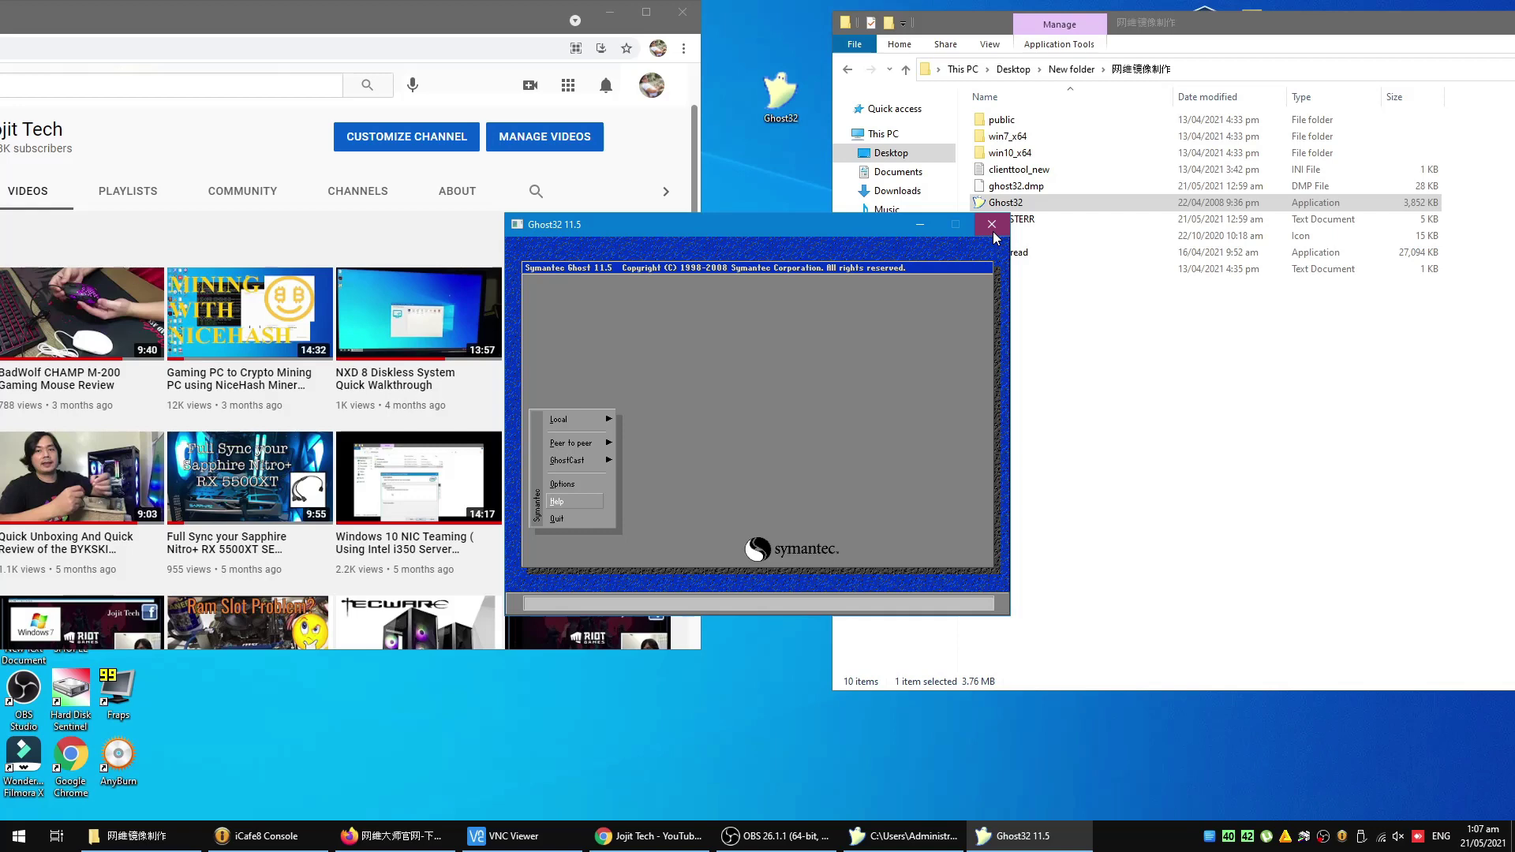
- Quit Ghost32 and run mbr_read from the 网维镜像制作 folder as administrator
{"action": "left_click", "coordinate": [559, 521]}
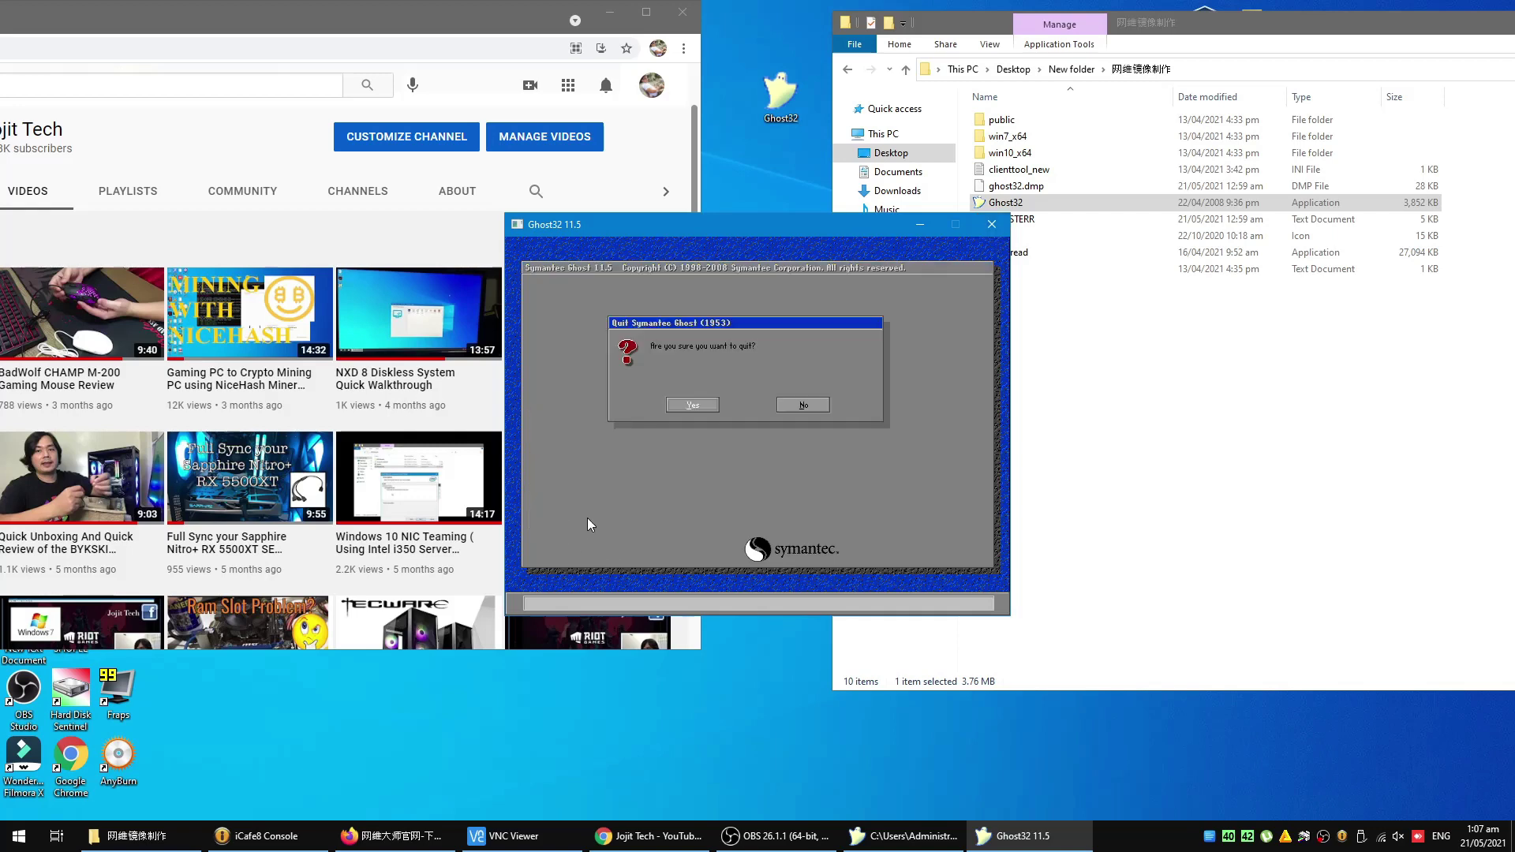
{"action": "key", "text": "Return"}
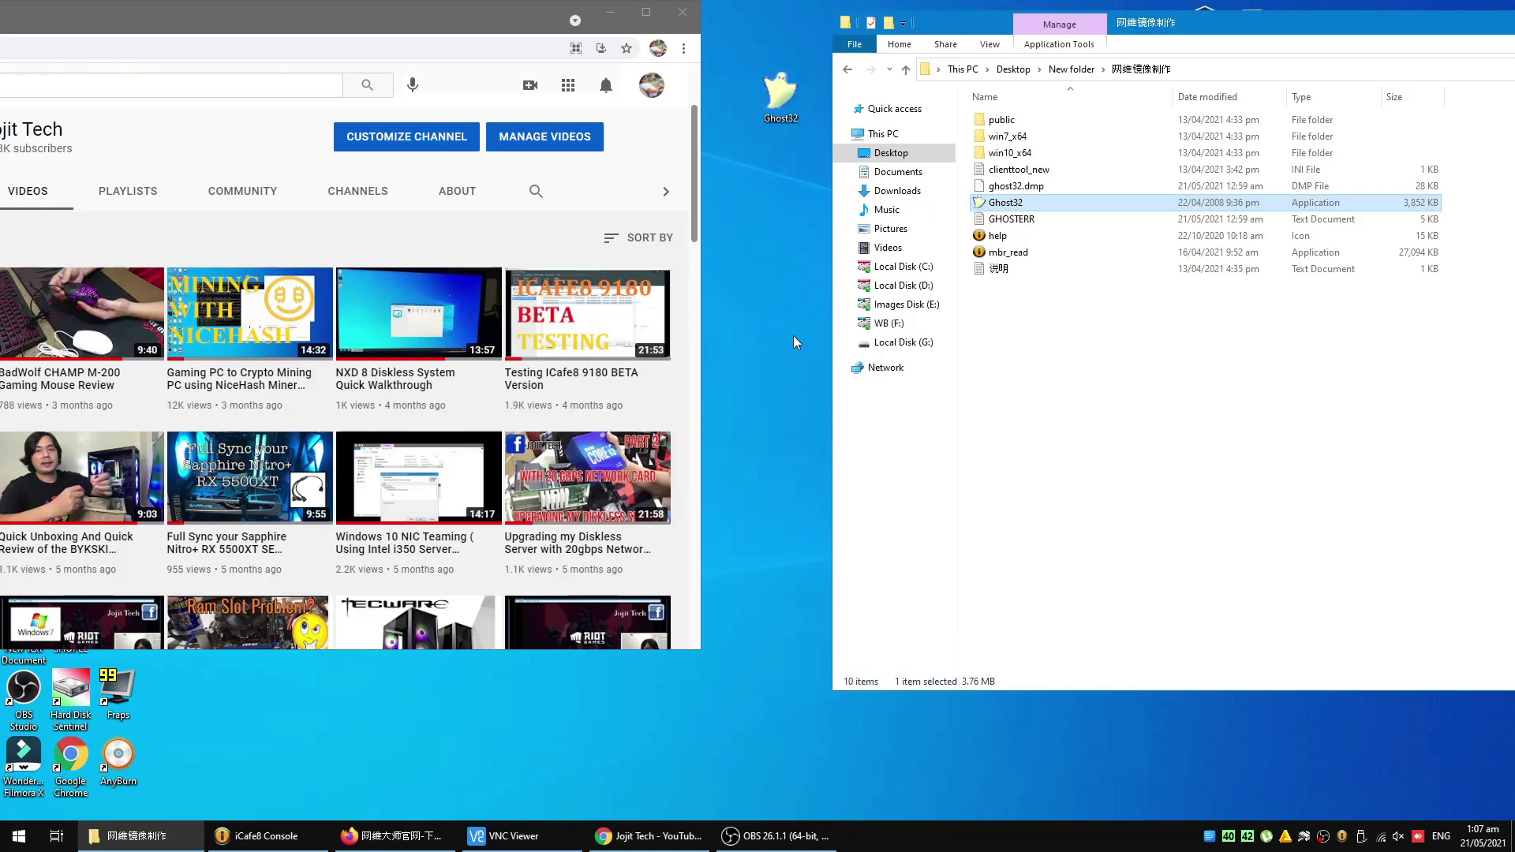
{"action": "left_click", "coordinate": [905, 330]}
{"action": "left_click", "coordinate": [1018, 141]}
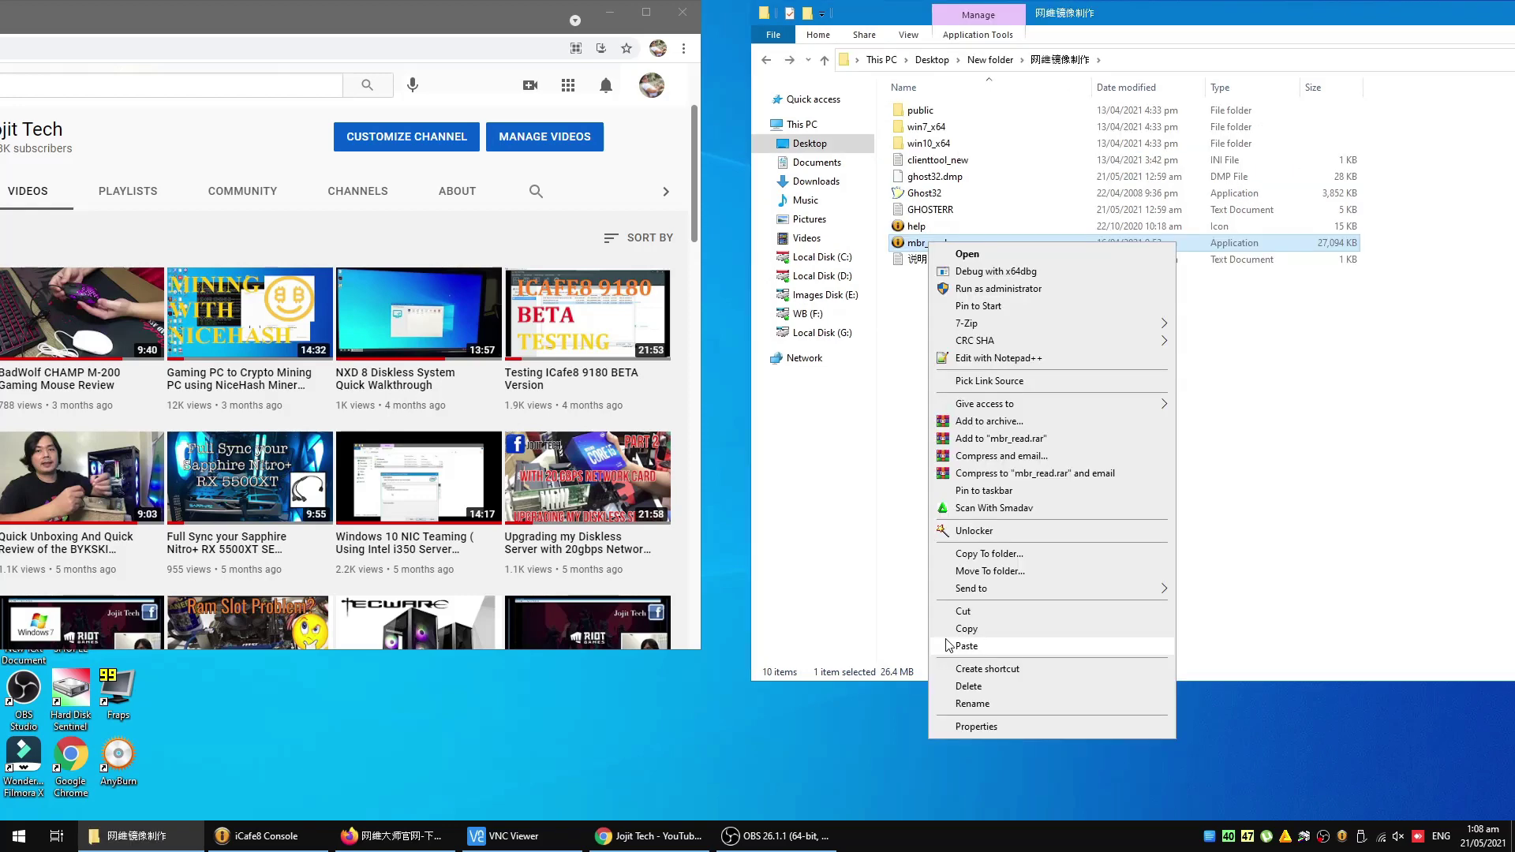
{"action": "left_click", "coordinate": [1325, 371]}
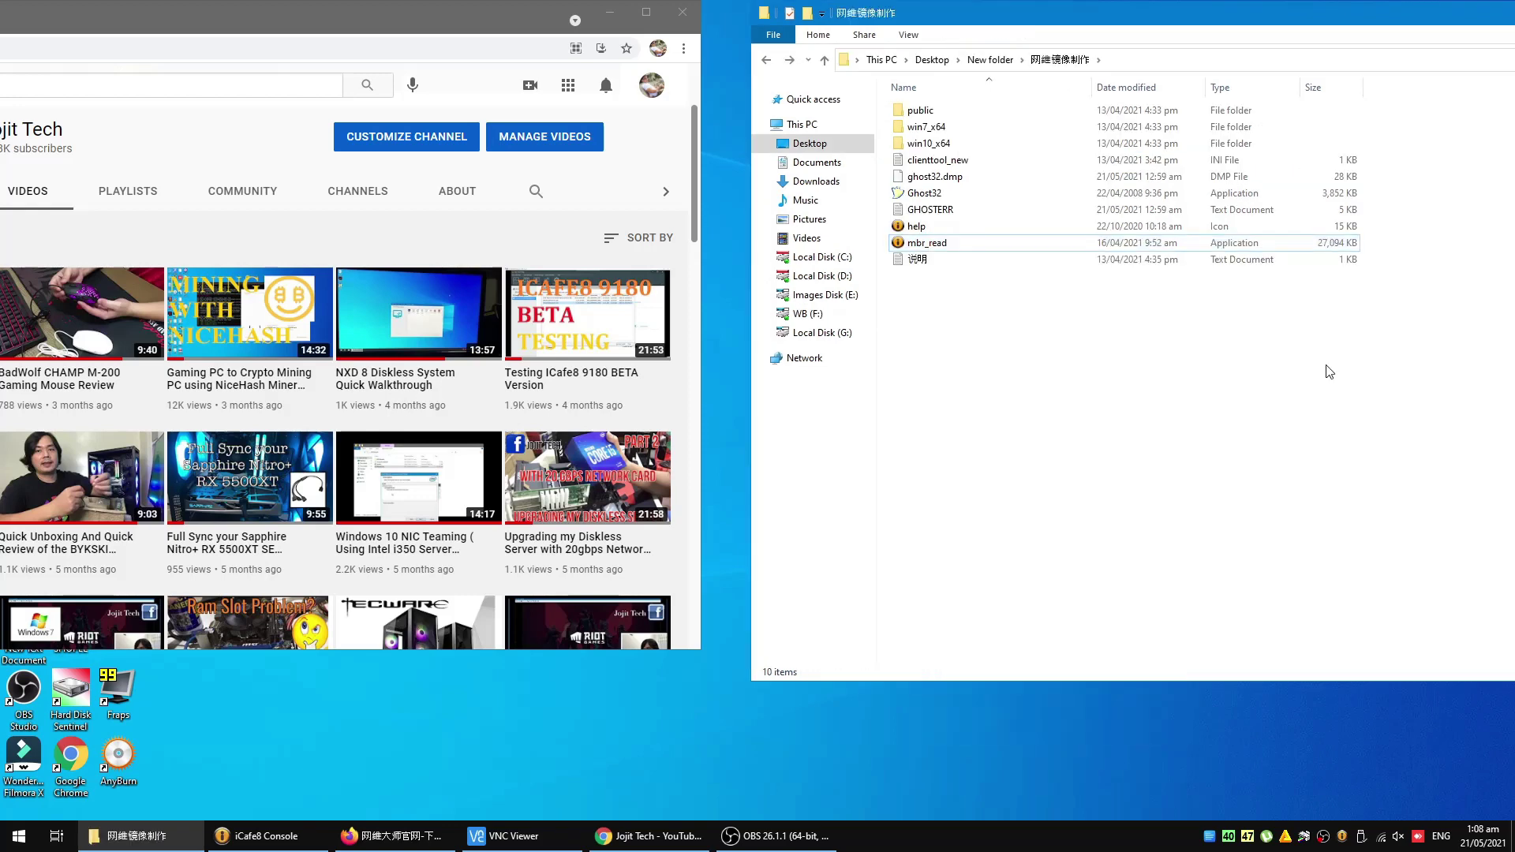
{"action": "right_click", "coordinate": [932, 243]}
{"action": "left_click", "coordinate": [914, 242]}
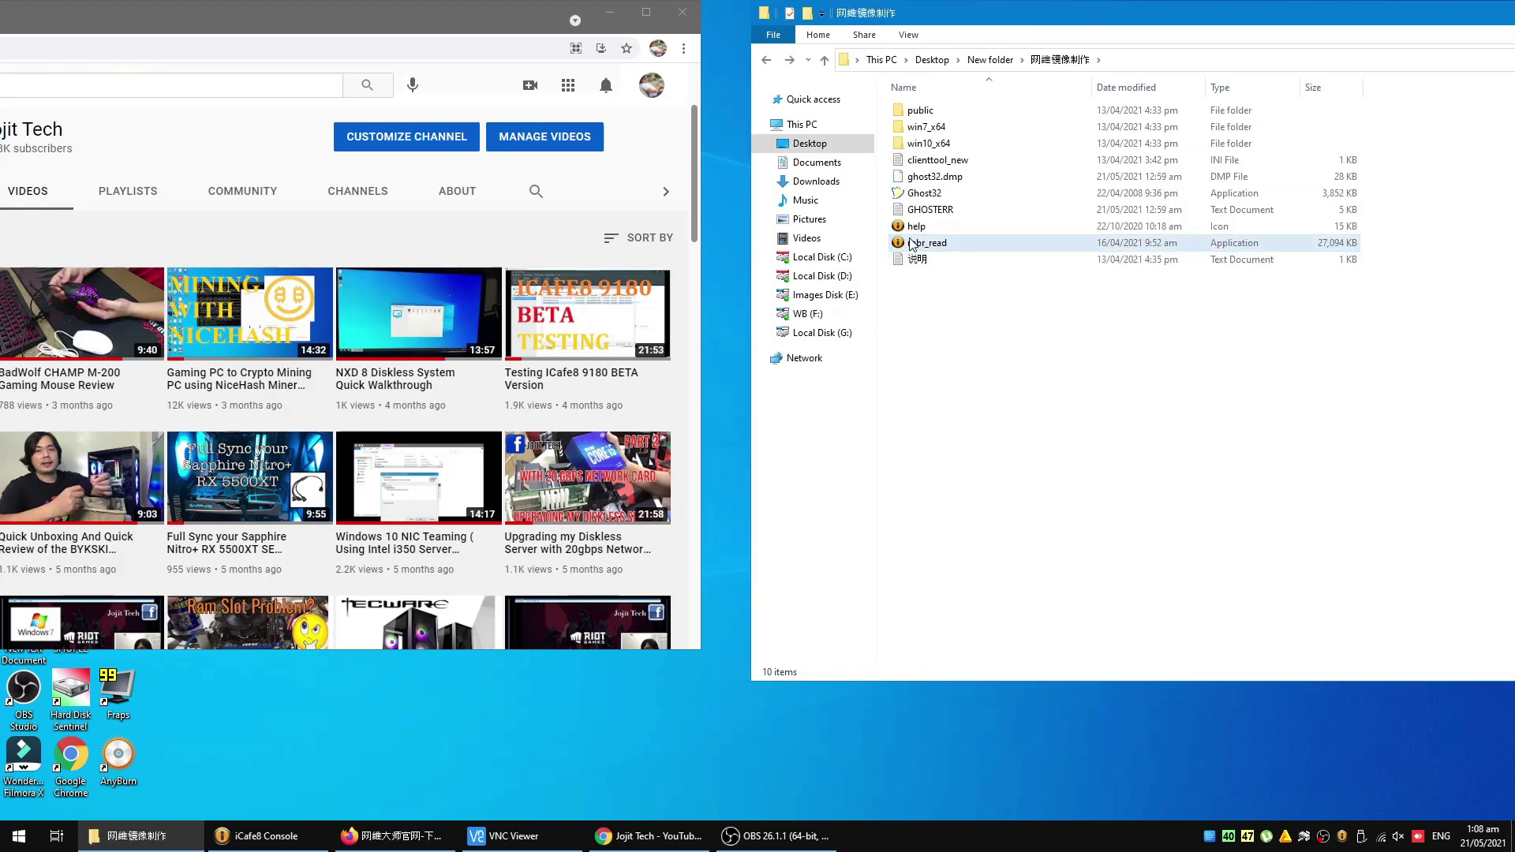
{"action": "right_click", "coordinate": [909, 238]}
{"action": "mouse_move", "coordinate": [981, 407]}
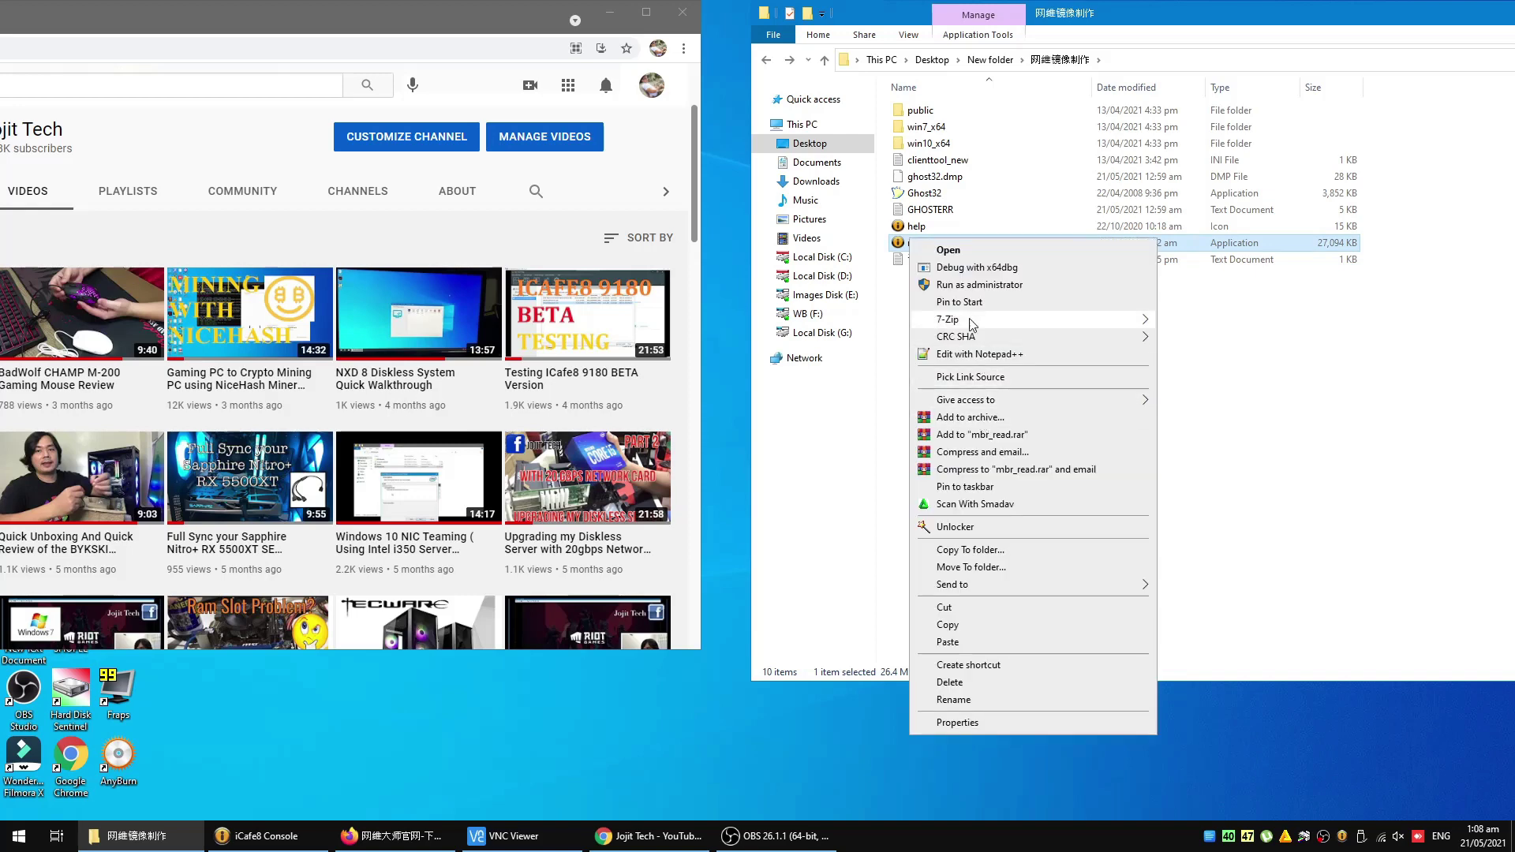
{"action": "left_click", "coordinate": [973, 285]}
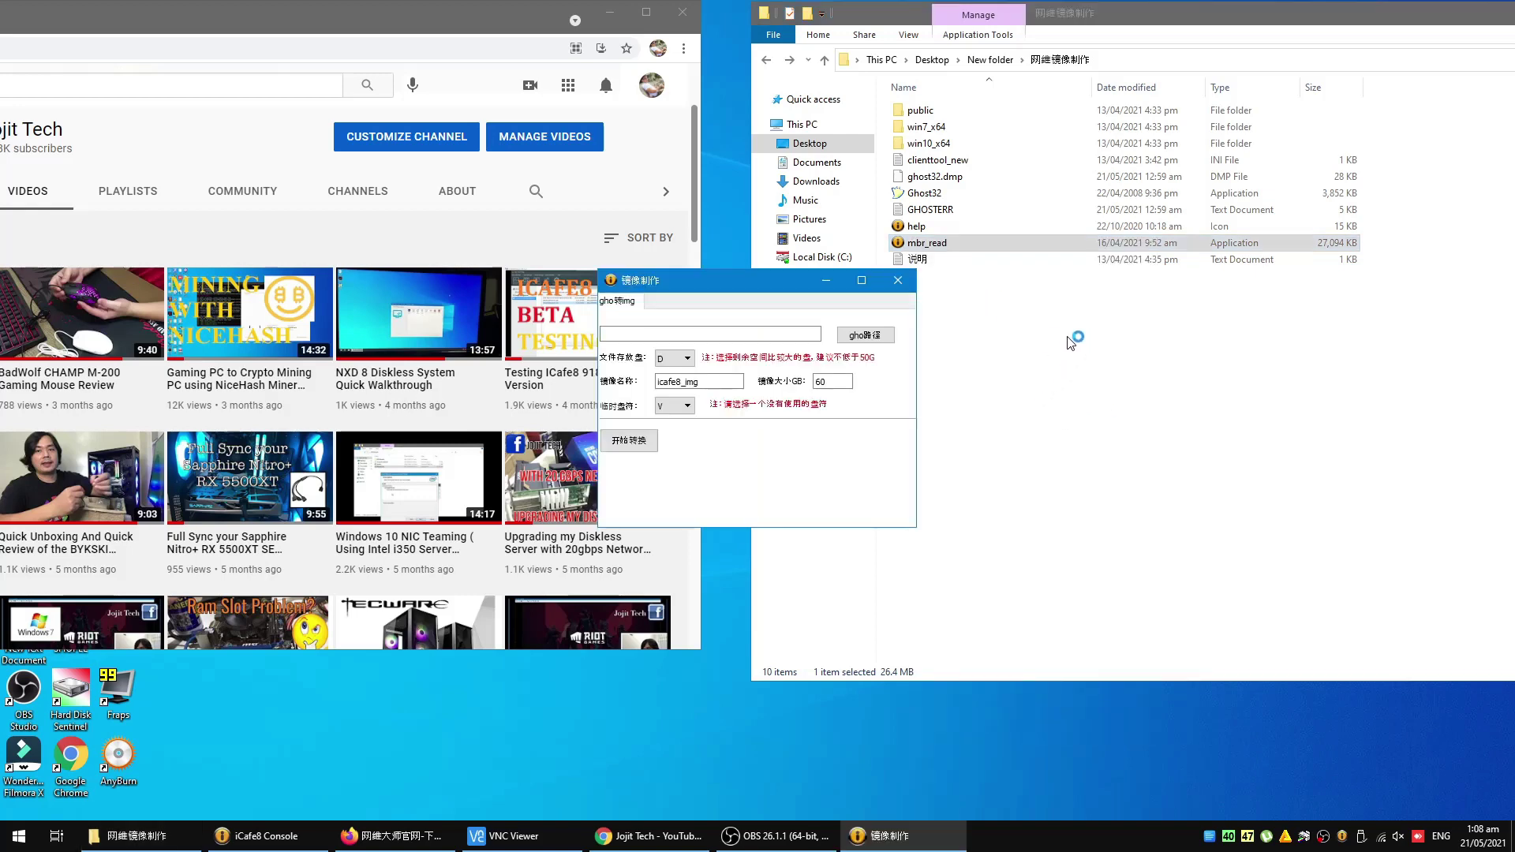
- Load 20H1_Spectre.GHO from the WB (F:) drive as the source GHO file in the image-making tool
{"action": "left_click_drag", "start_coordinate": [750, 280], "coordinate": [1001, 347]}
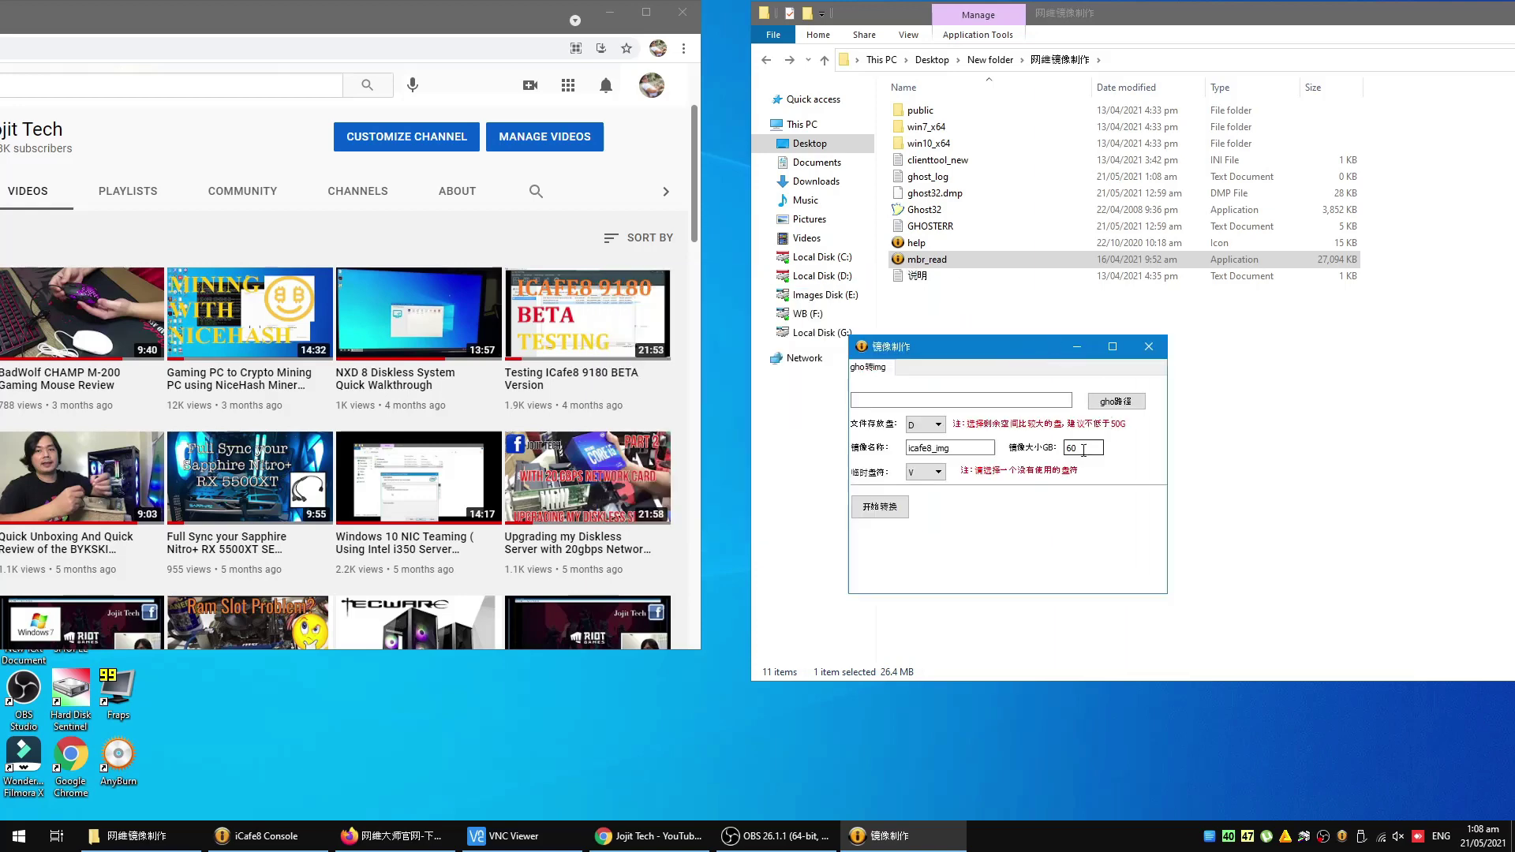
{"action": "left_click", "coordinate": [1115, 402]}
{"action": "left_click", "coordinate": [813, 676]}
{"action": "left_click", "coordinate": [920, 575]}
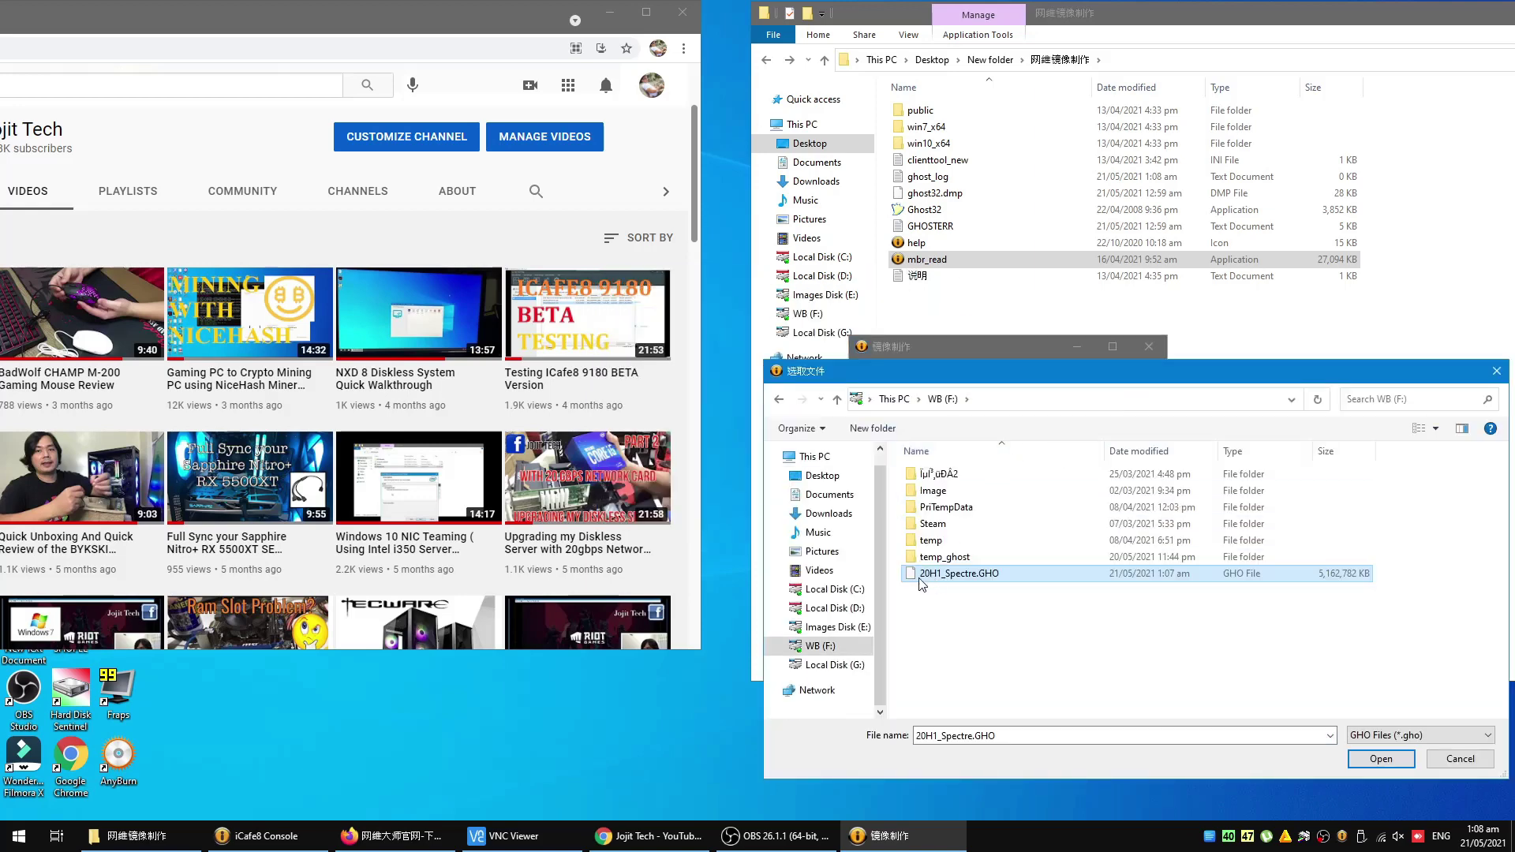
{"action": "double_click", "coordinate": [941, 584]}
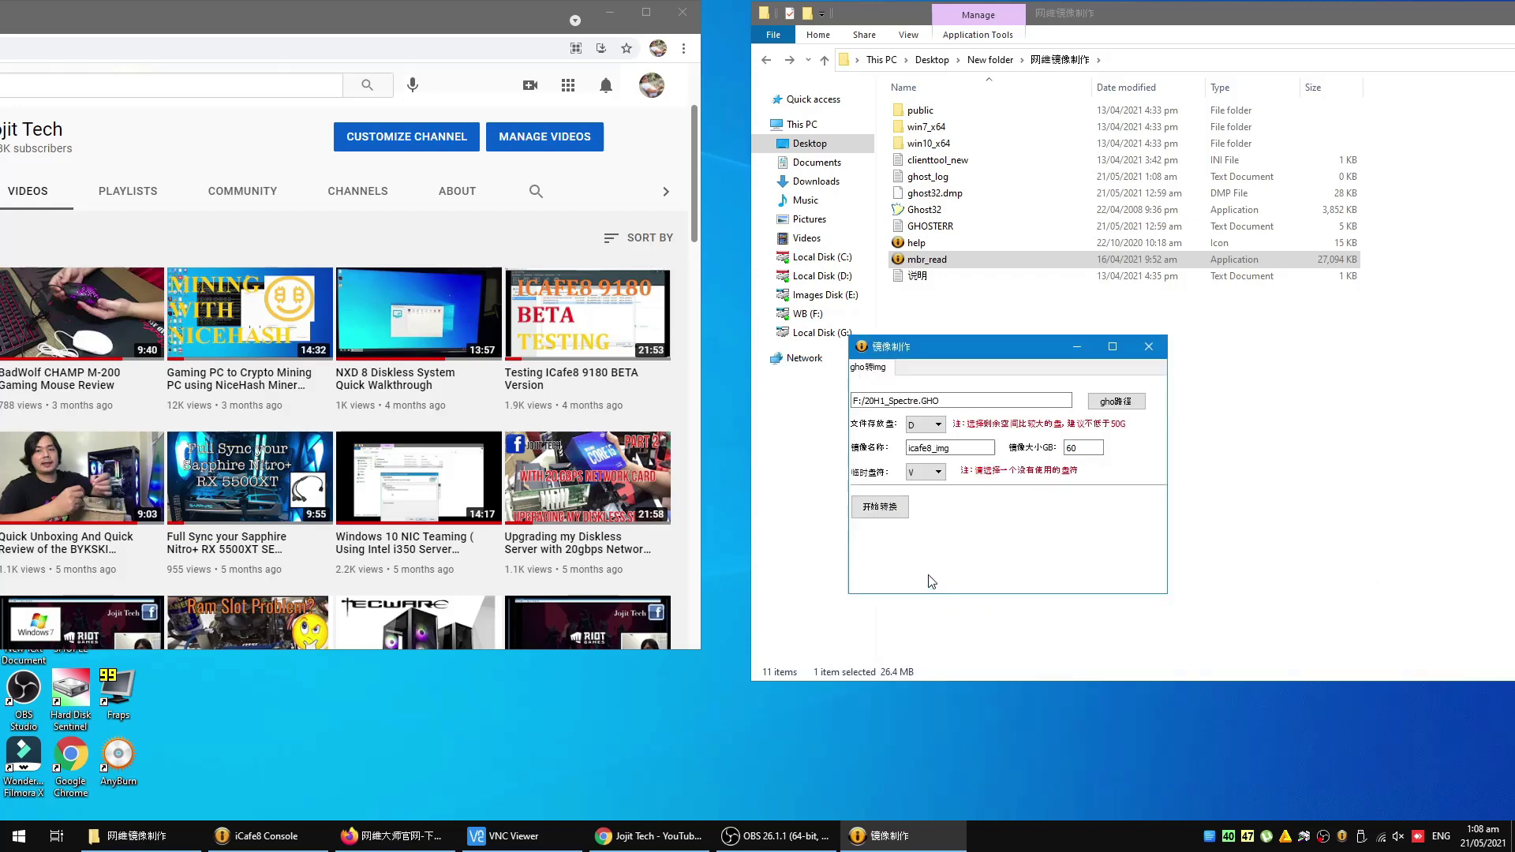
- Set the file storage drive to E and start the GHO-to-IMG conversion
{"action": "left_click", "coordinate": [938, 429]}
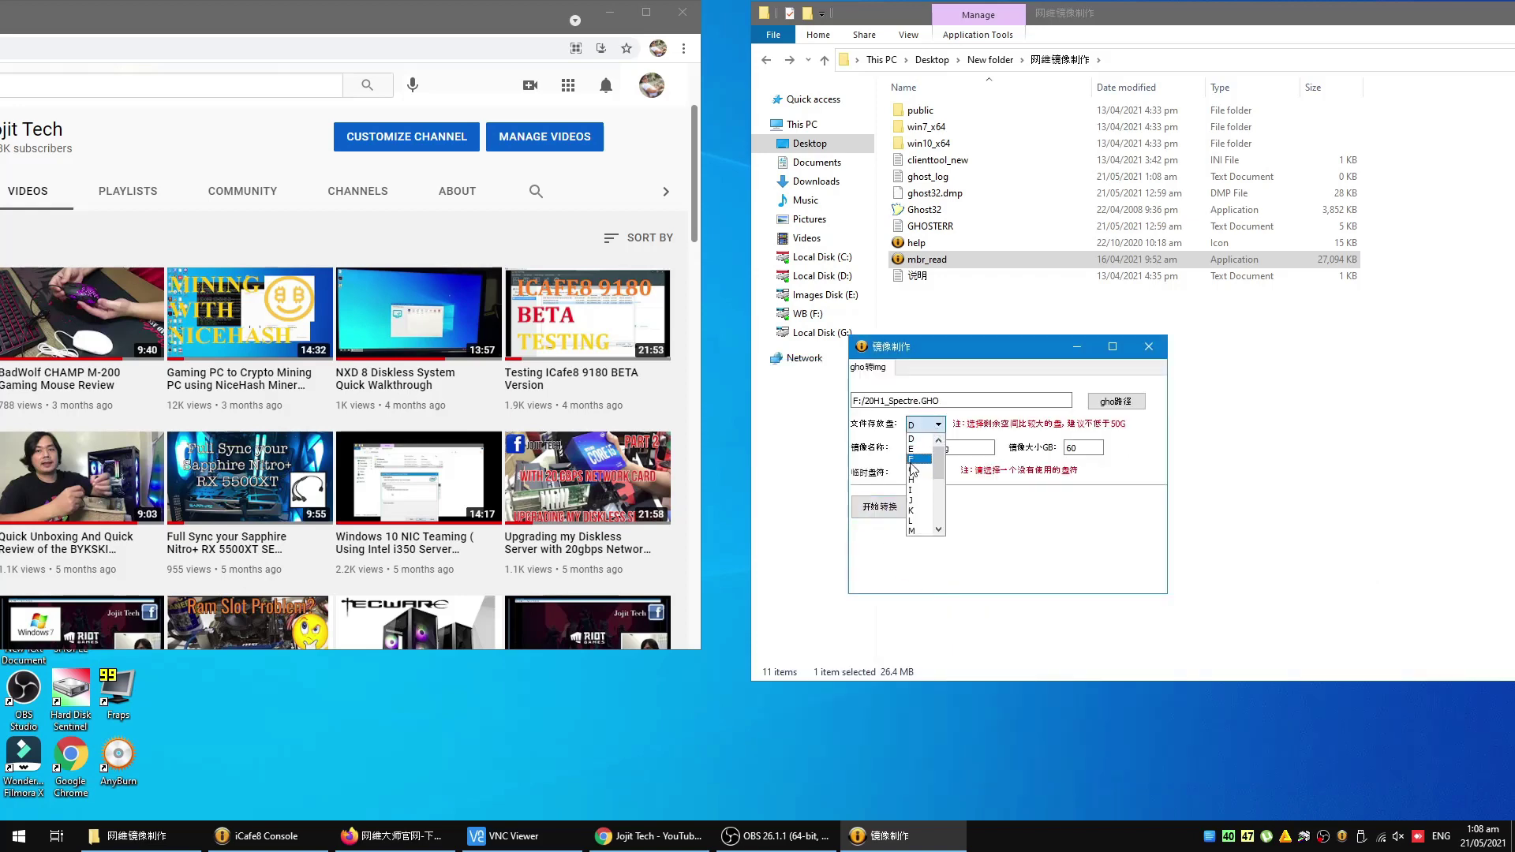
{"action": "left_click", "coordinate": [918, 449]}
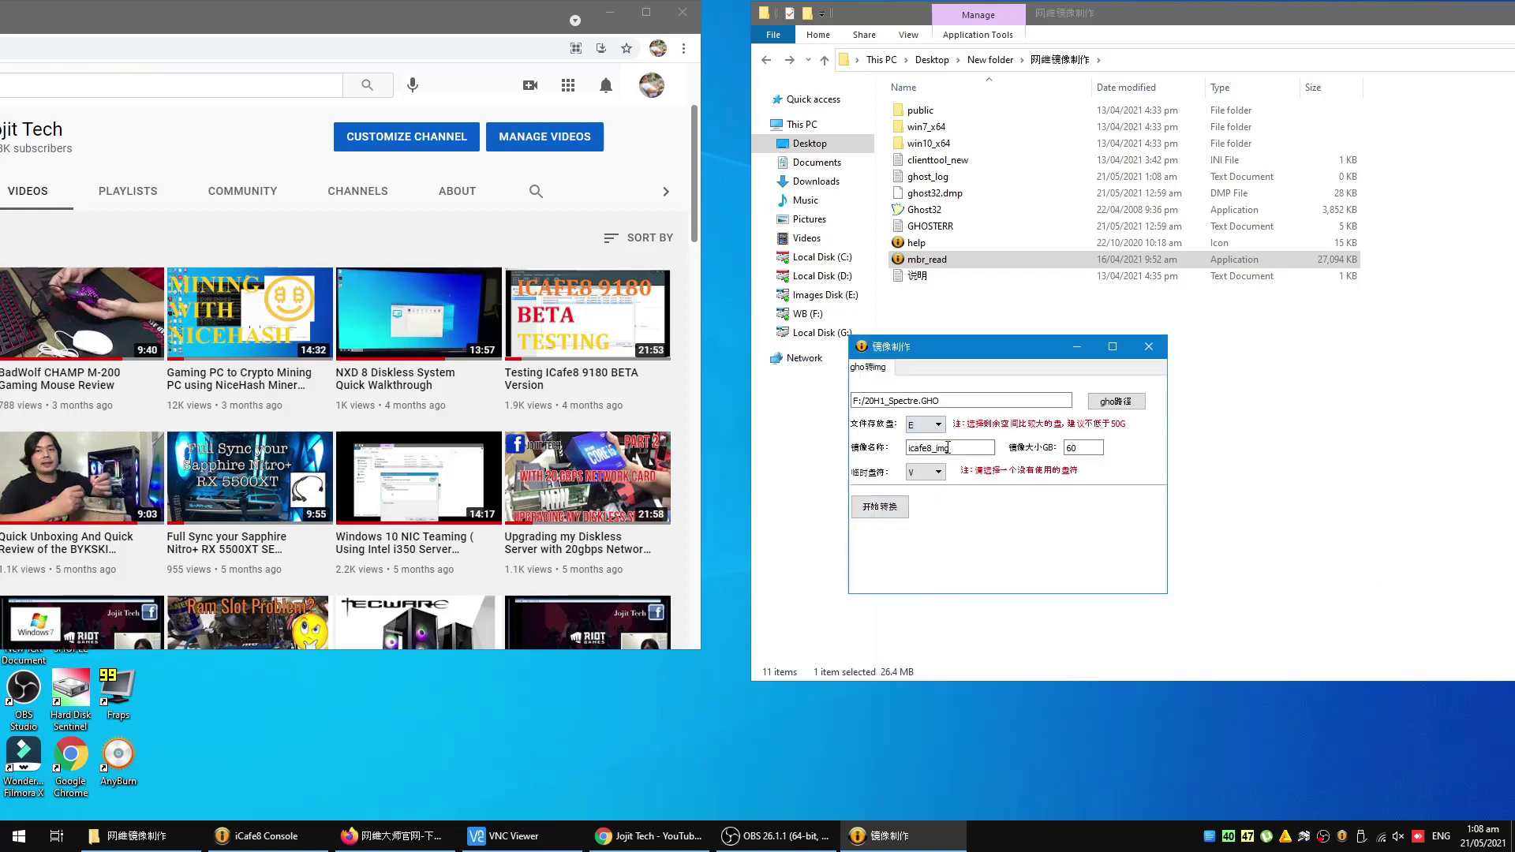
{"action": "left_click", "coordinate": [939, 425]}
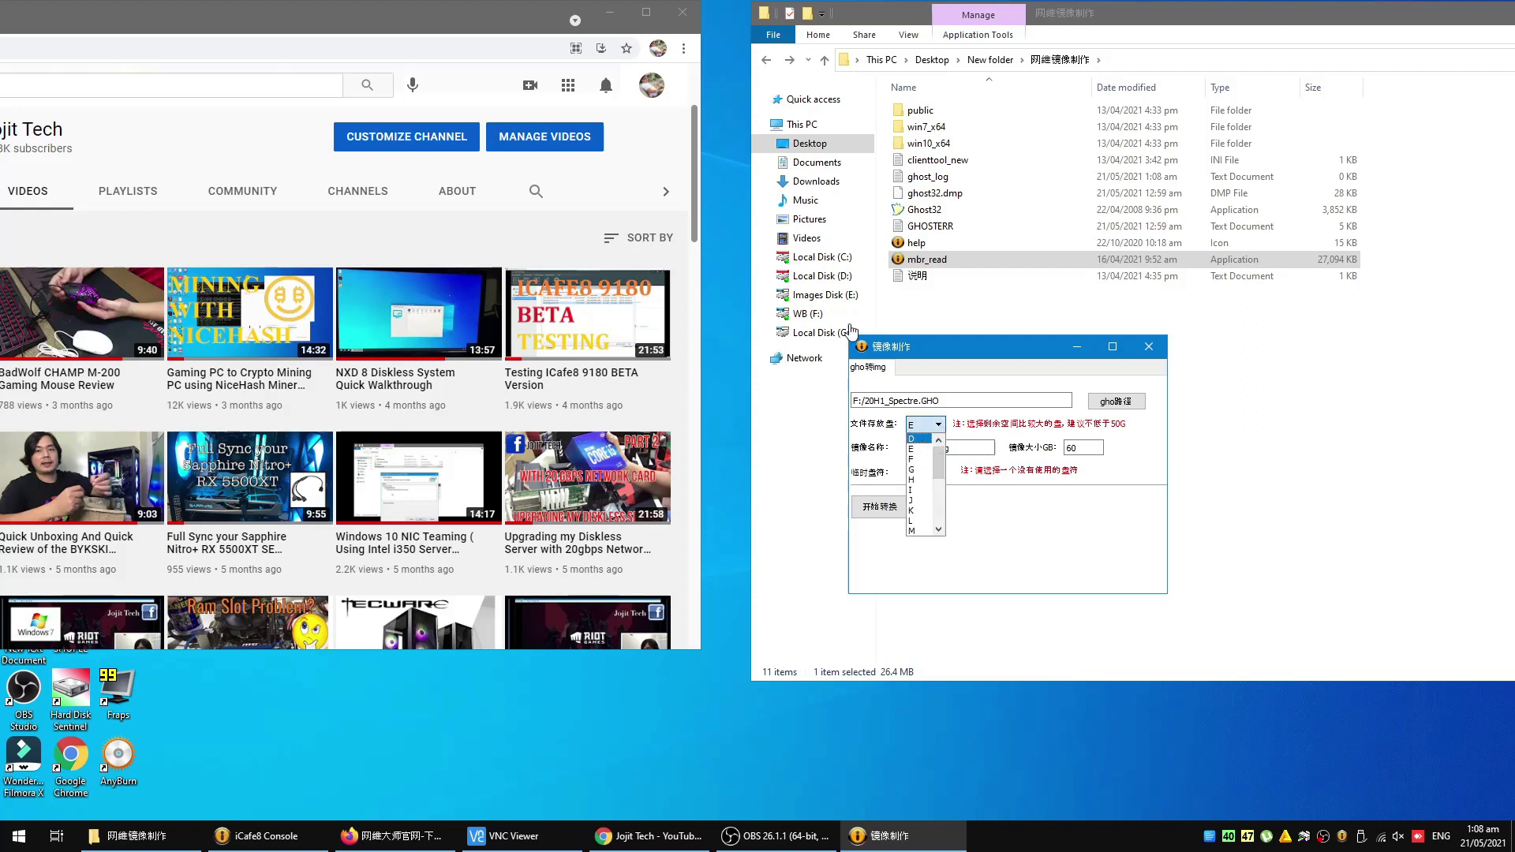
{"action": "left_click", "coordinate": [918, 449]}
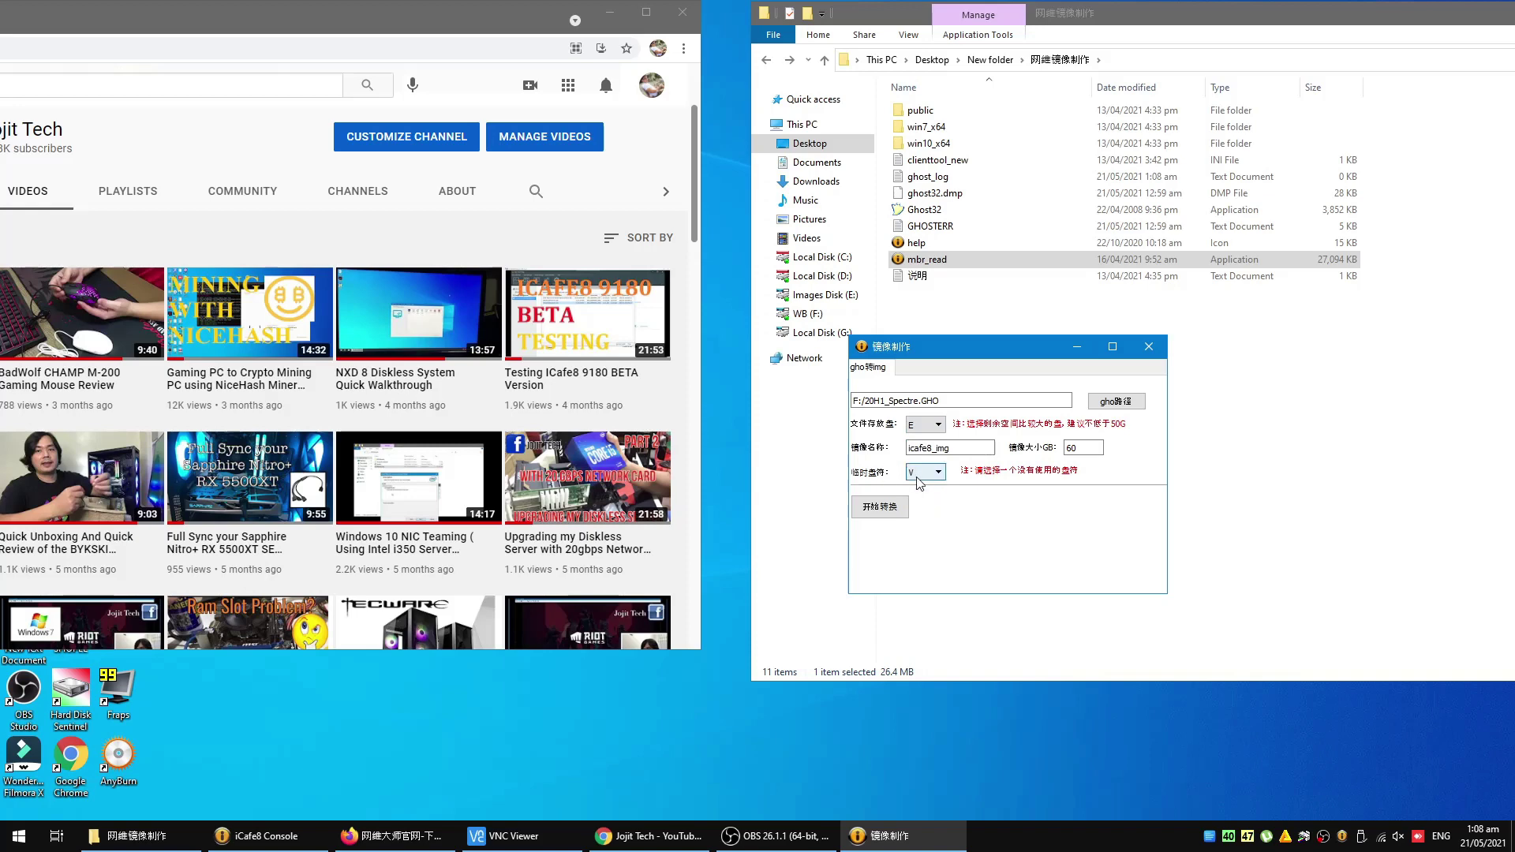
{"action": "left_click", "coordinate": [878, 507]}
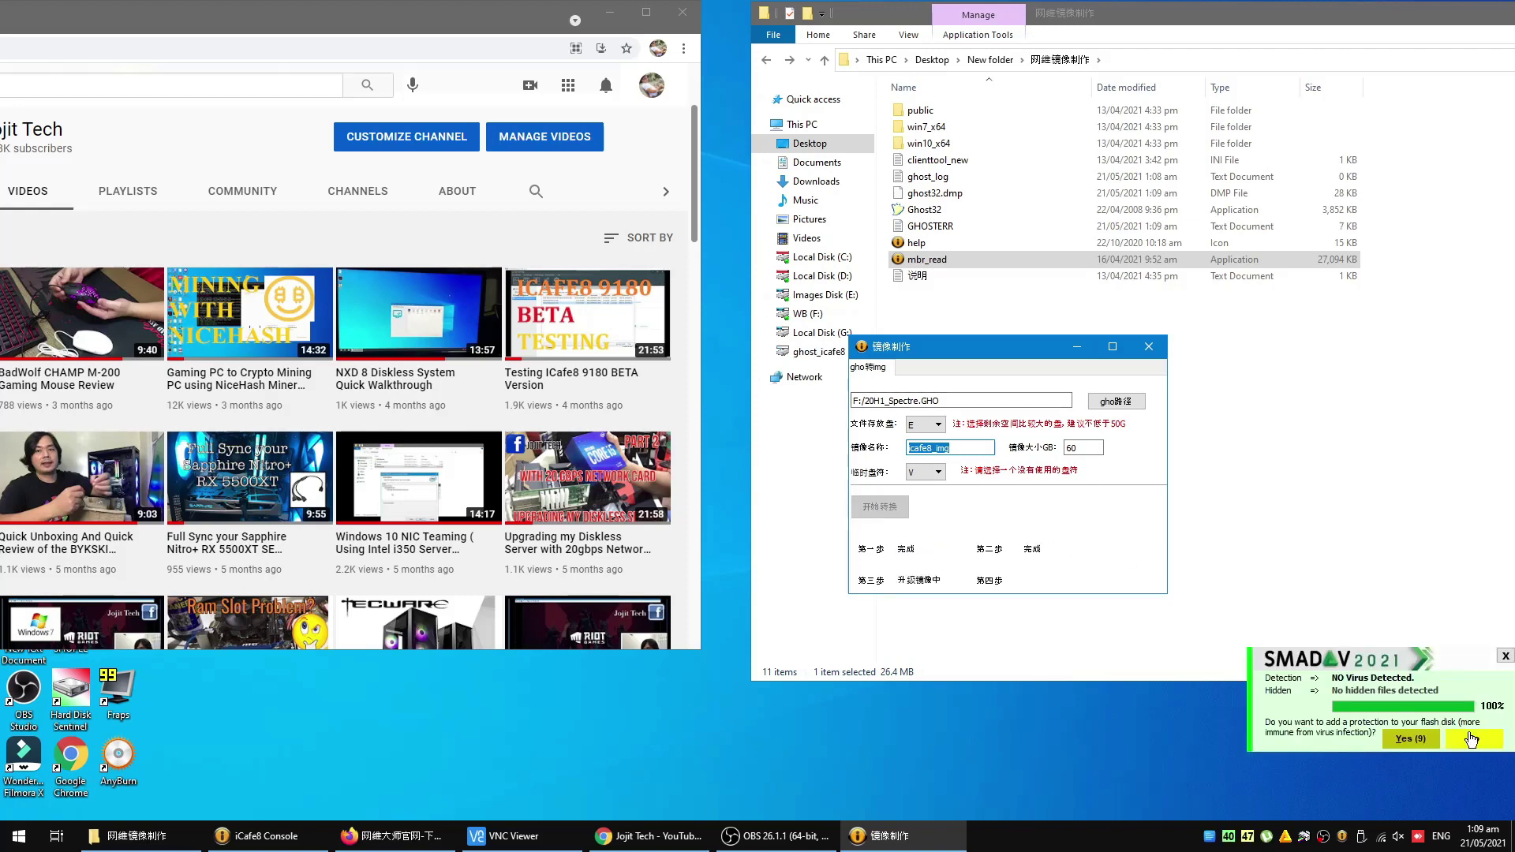
- Decline the Smadav flash disk protection and check the contents and capacity of the ghost_icafe8 (V:) drive
{"action": "left_click", "coordinate": [1472, 739]}
{"action": "left_click_drag", "start_coordinate": [947, 351], "coordinate": [1156, 370]}
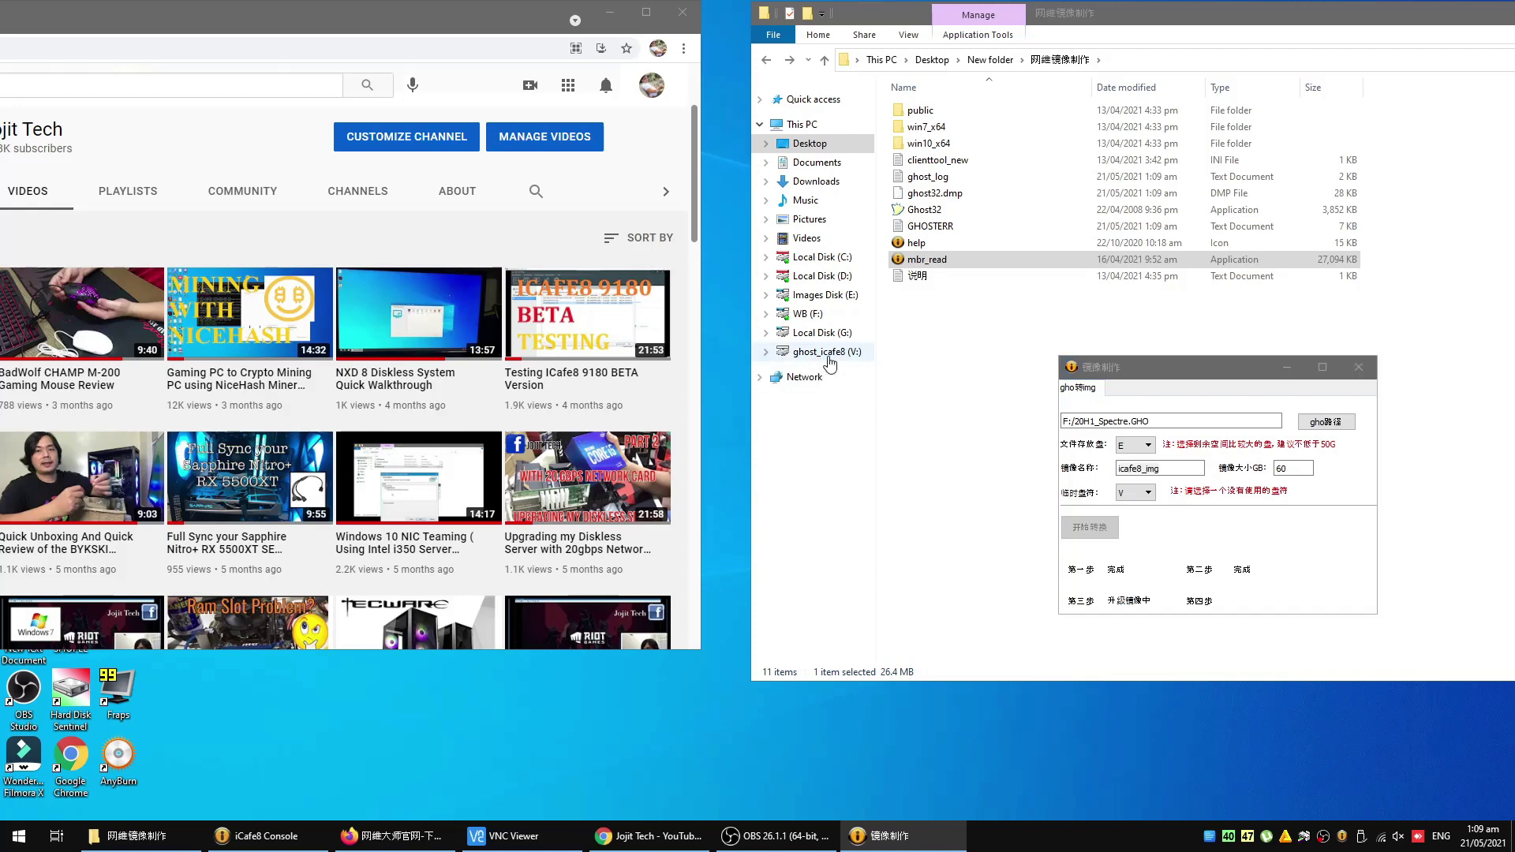
{"action": "left_click", "coordinate": [829, 355]}
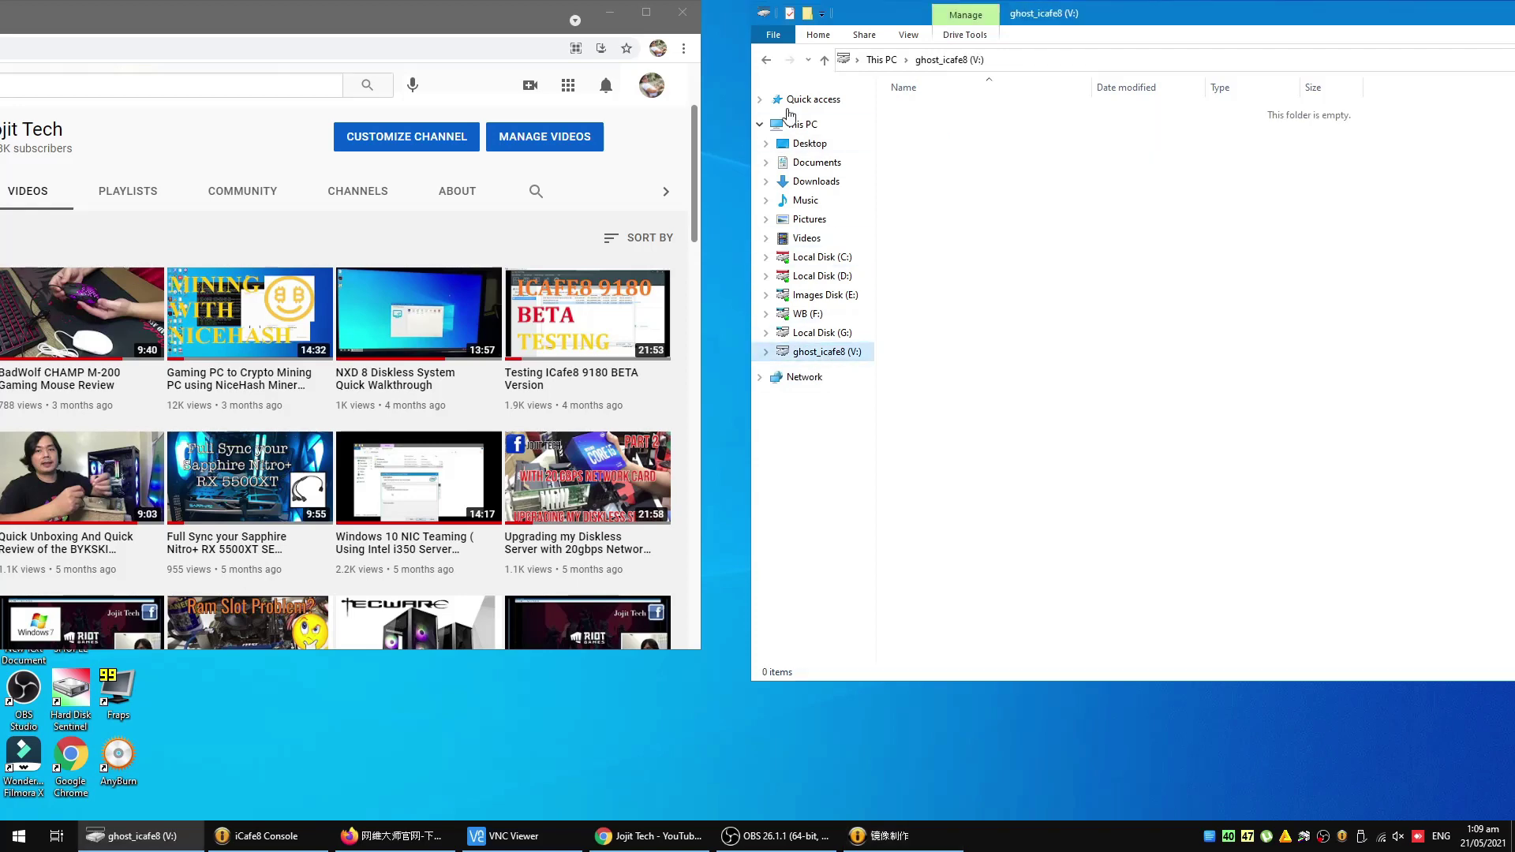
{"action": "left_click", "coordinate": [824, 60]}
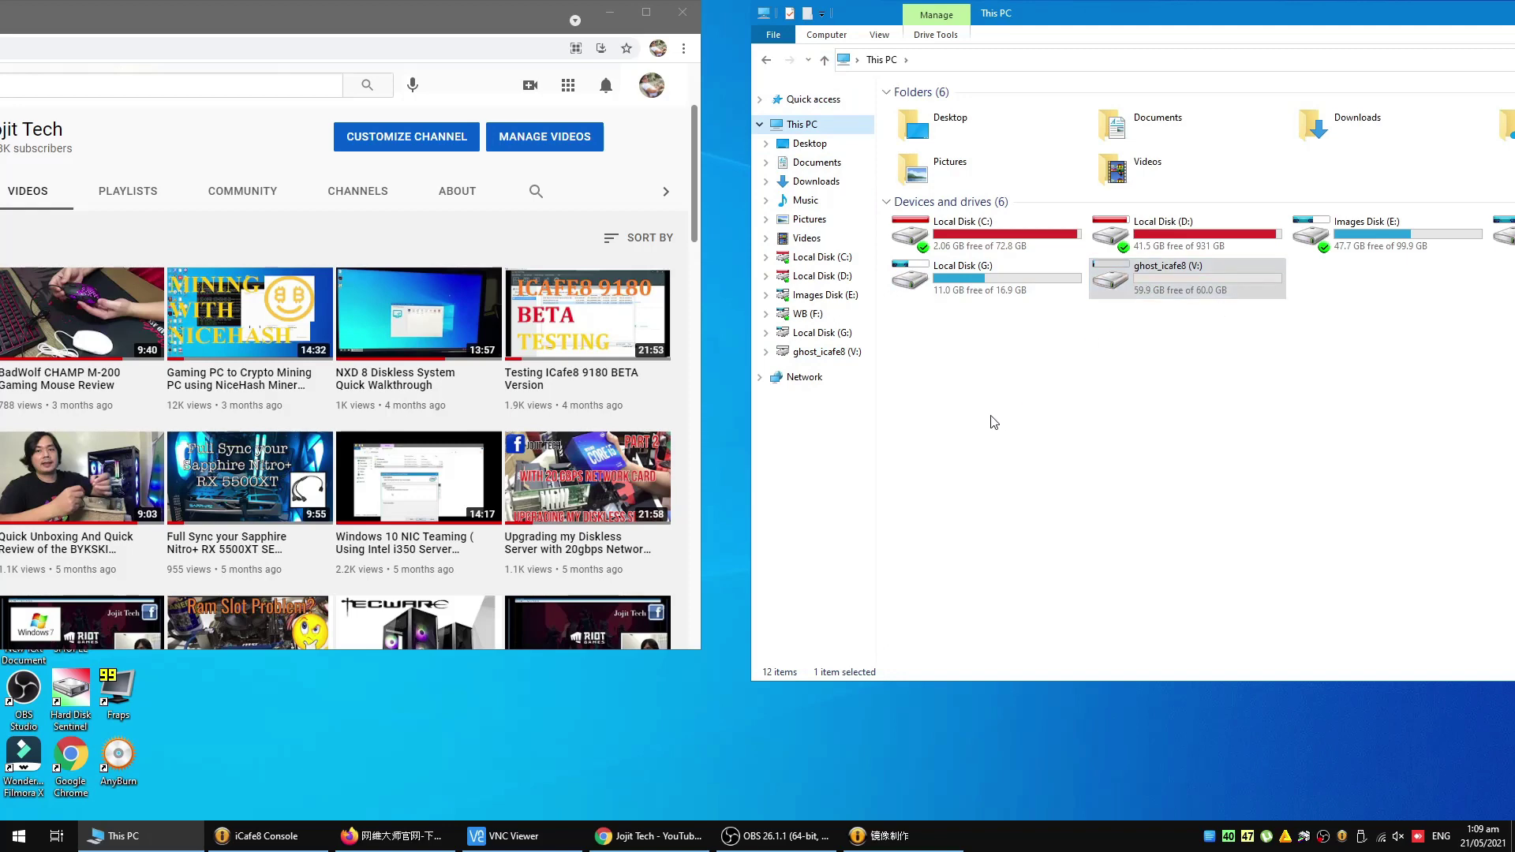
- Return to the image-making tool and close it
{"action": "left_click", "coordinate": [887, 835]}
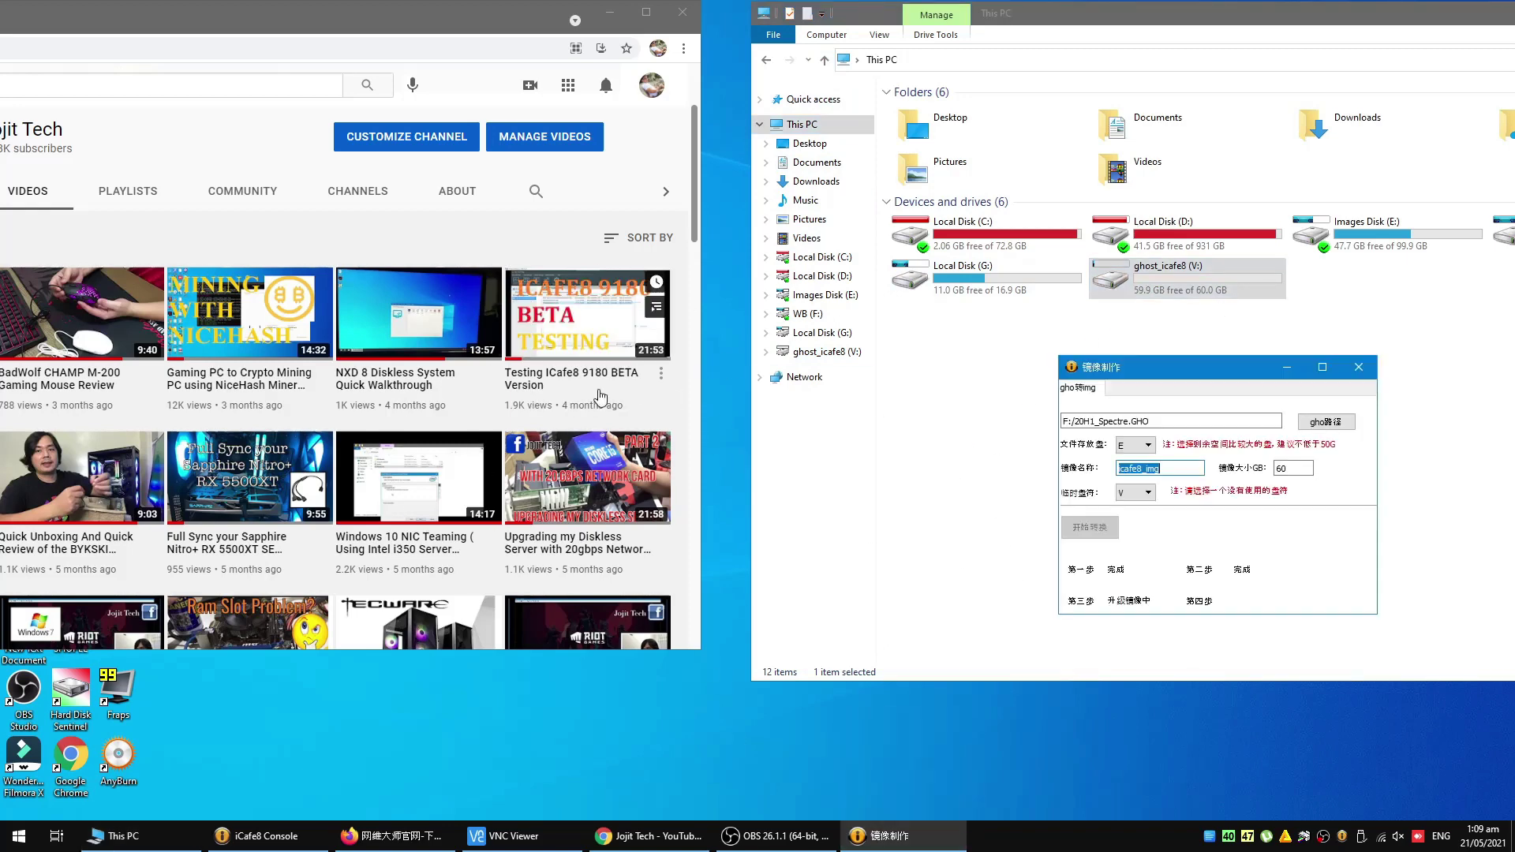
{"action": "mouse_move", "coordinate": [454, 365]}
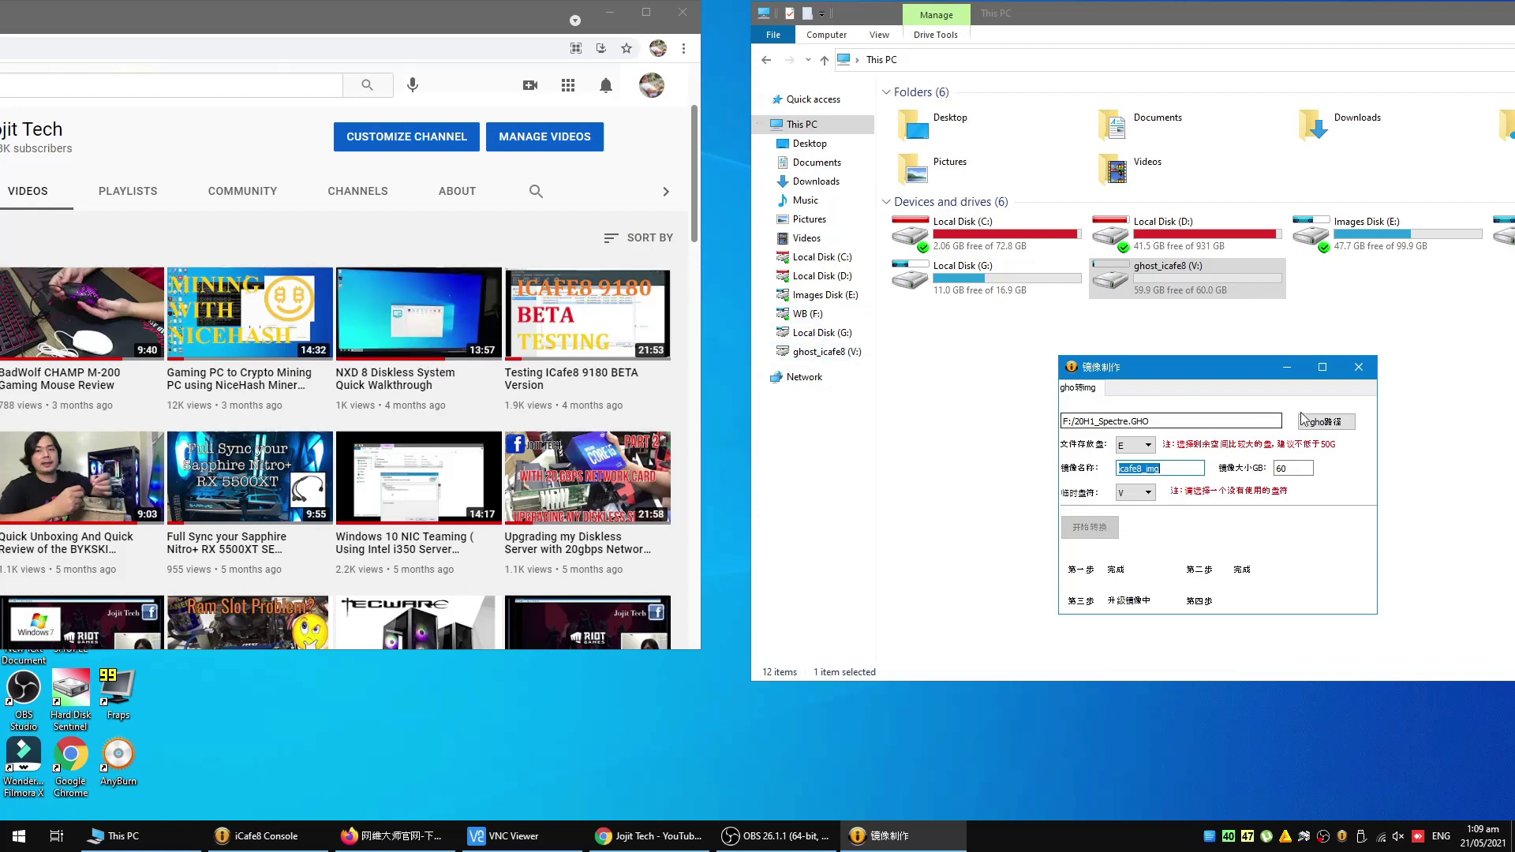
{"action": "left_click", "coordinate": [1357, 373]}
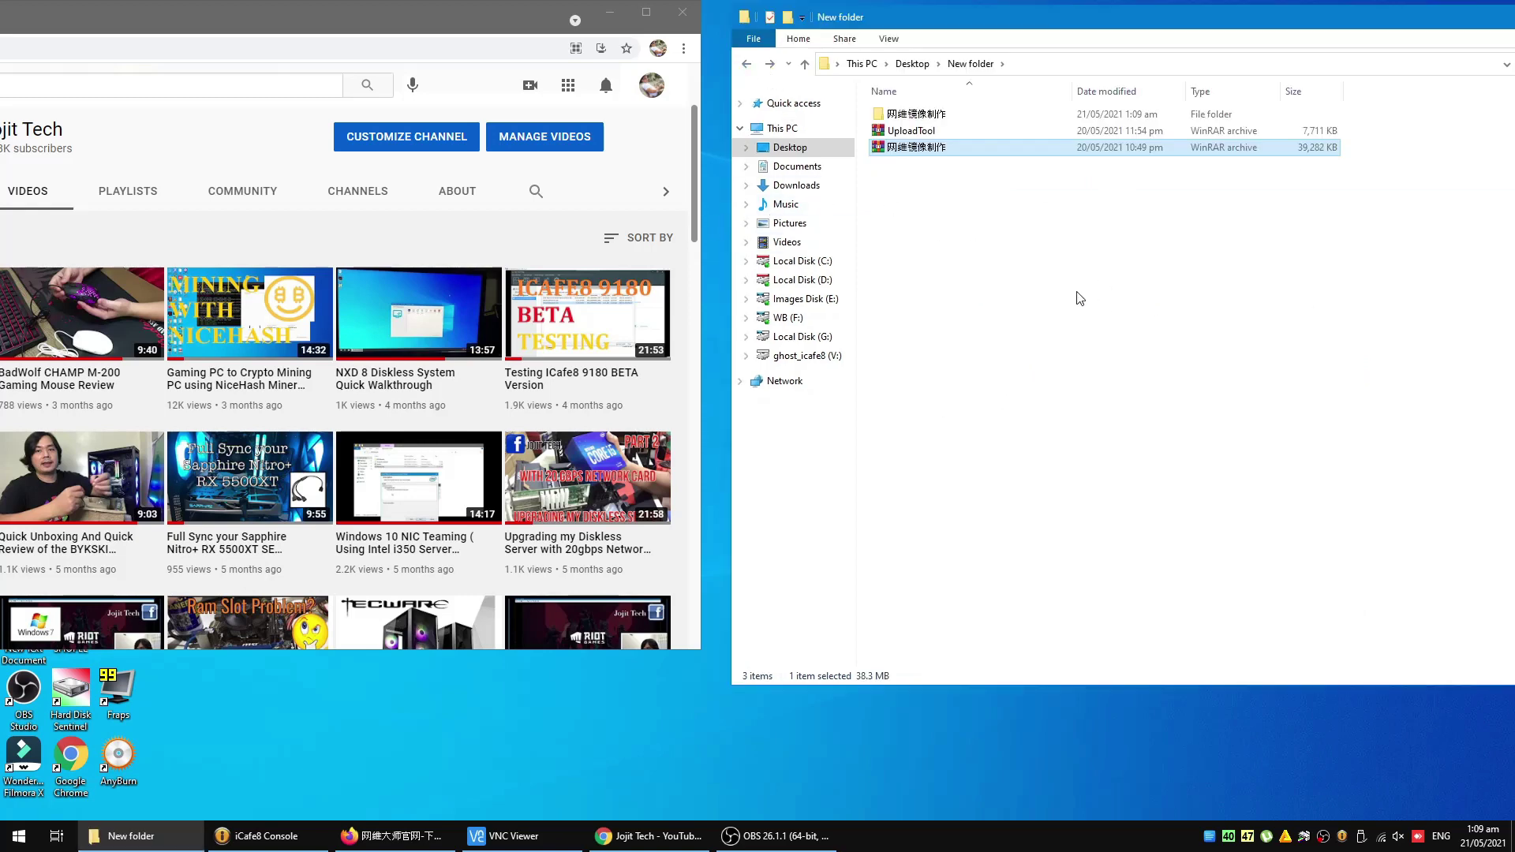
- Check the files inside the extracted 网维镜像制作 folder and go back to New folder
{"action": "left_click", "coordinate": [912, 117]}
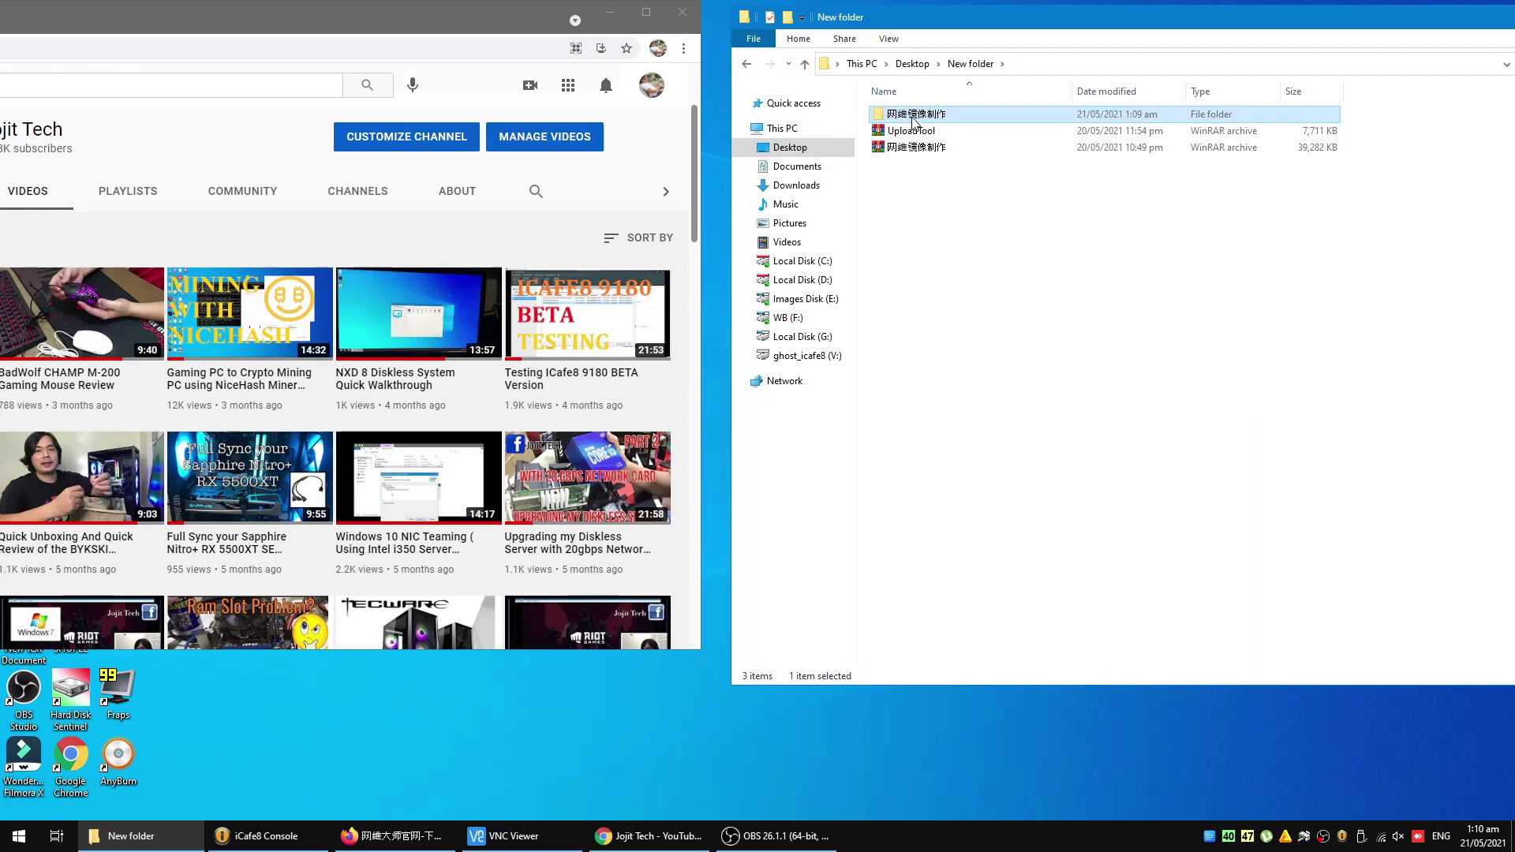
{"action": "double_click", "coordinate": [912, 118]}
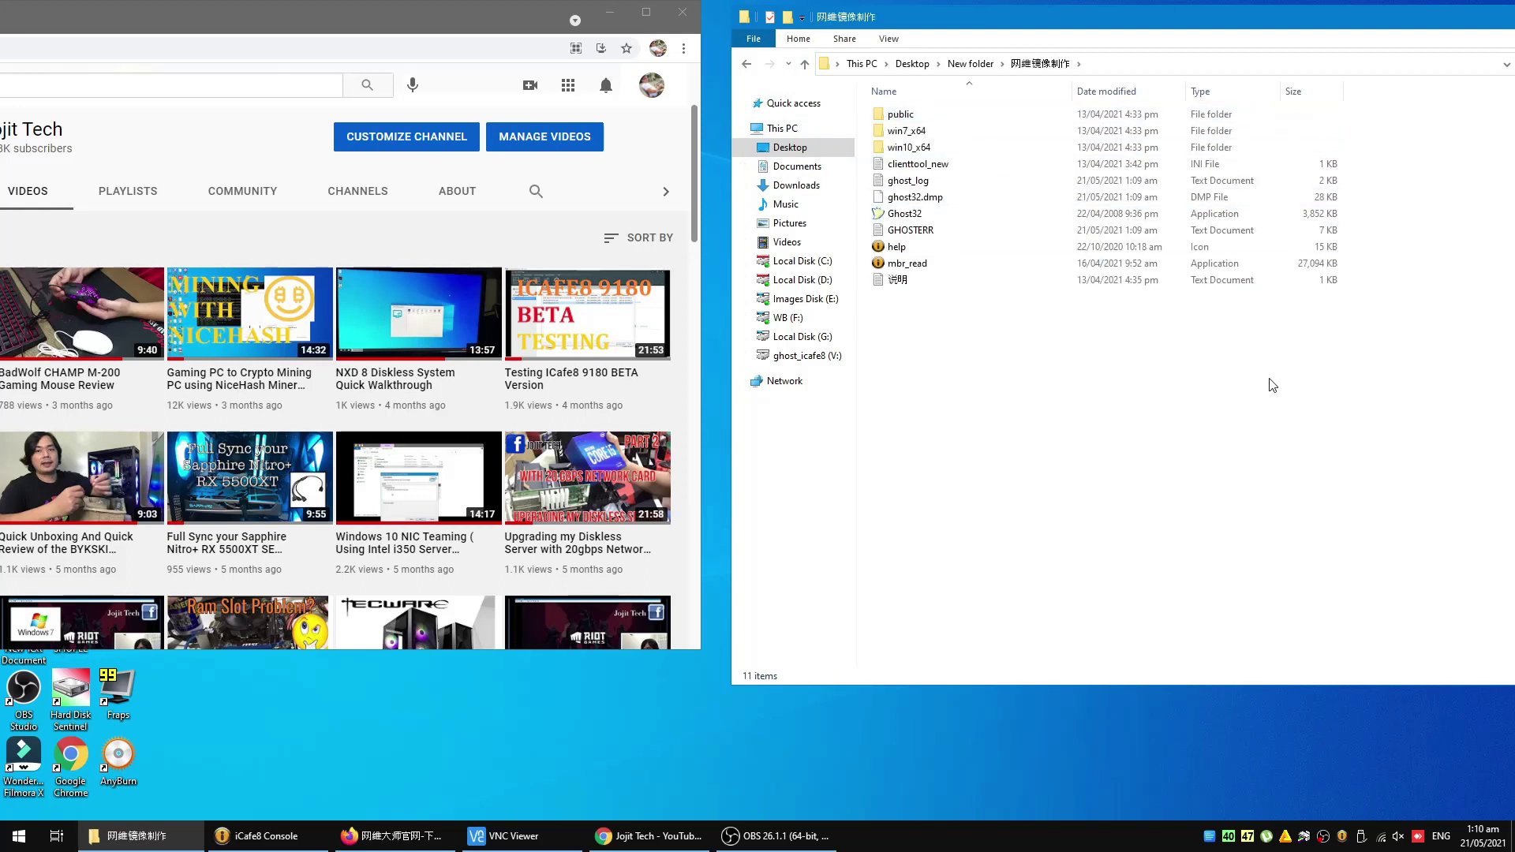
{"action": "left_click", "coordinate": [806, 64]}
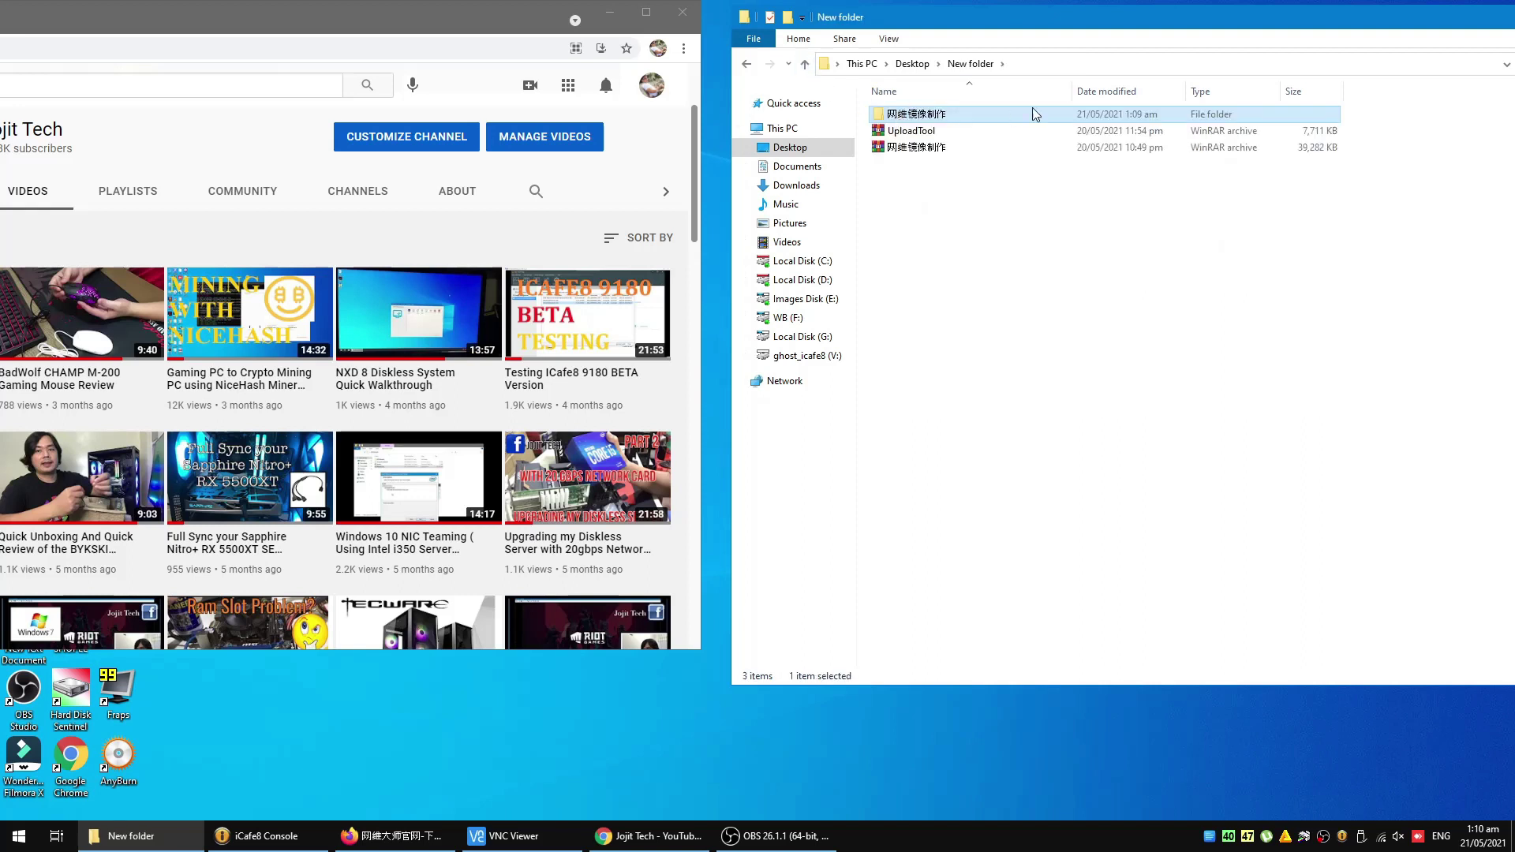
- Rename the extracted 网维镜像制作 folder inside New folder as uploader
{"action": "mouse_move", "coordinate": [1059, 116]}
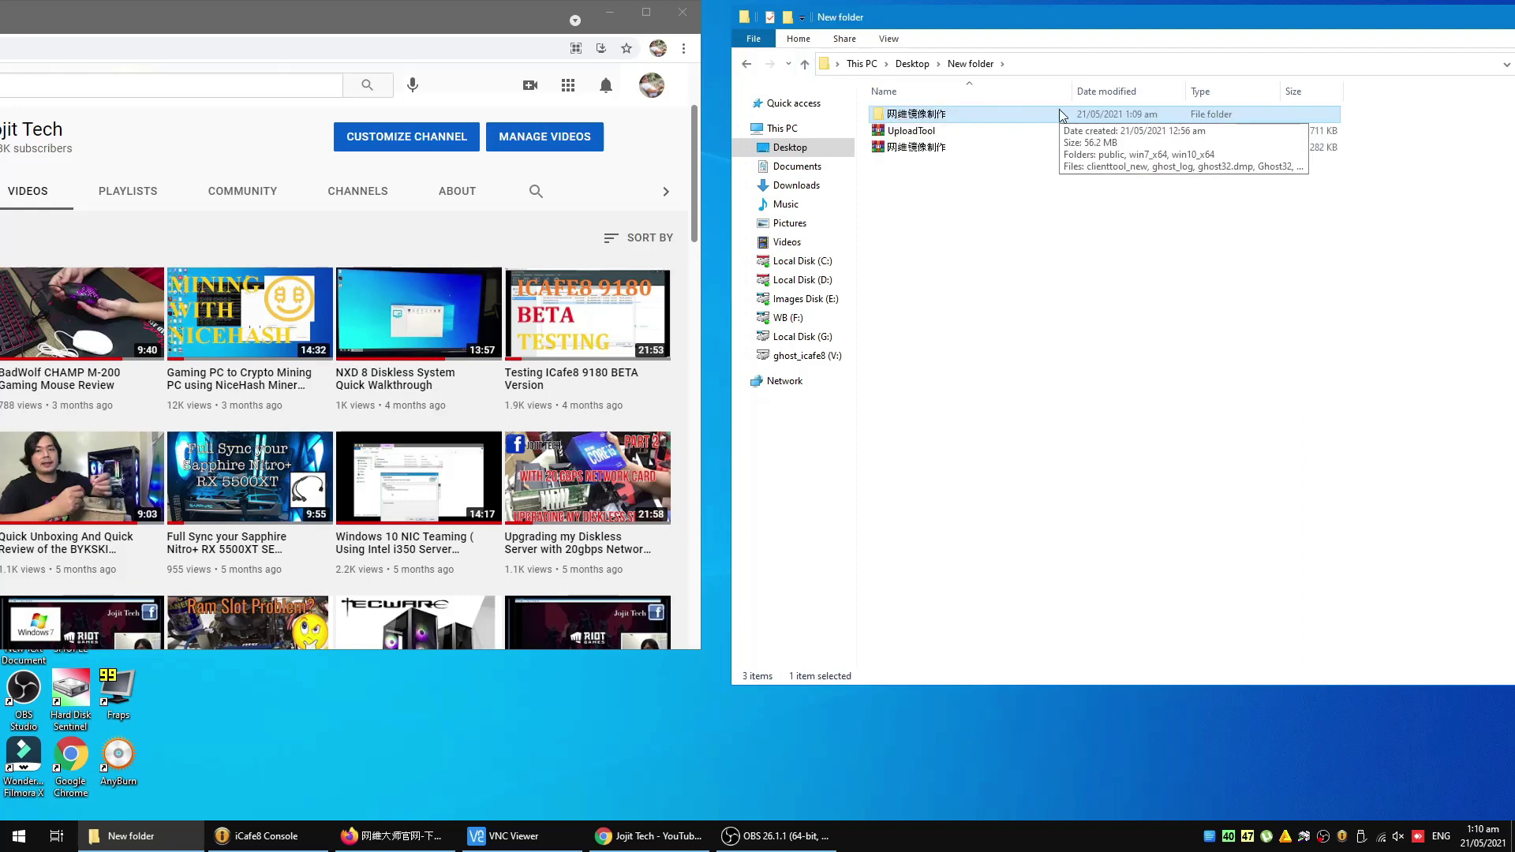
{"action": "right_click", "coordinate": [993, 115]}
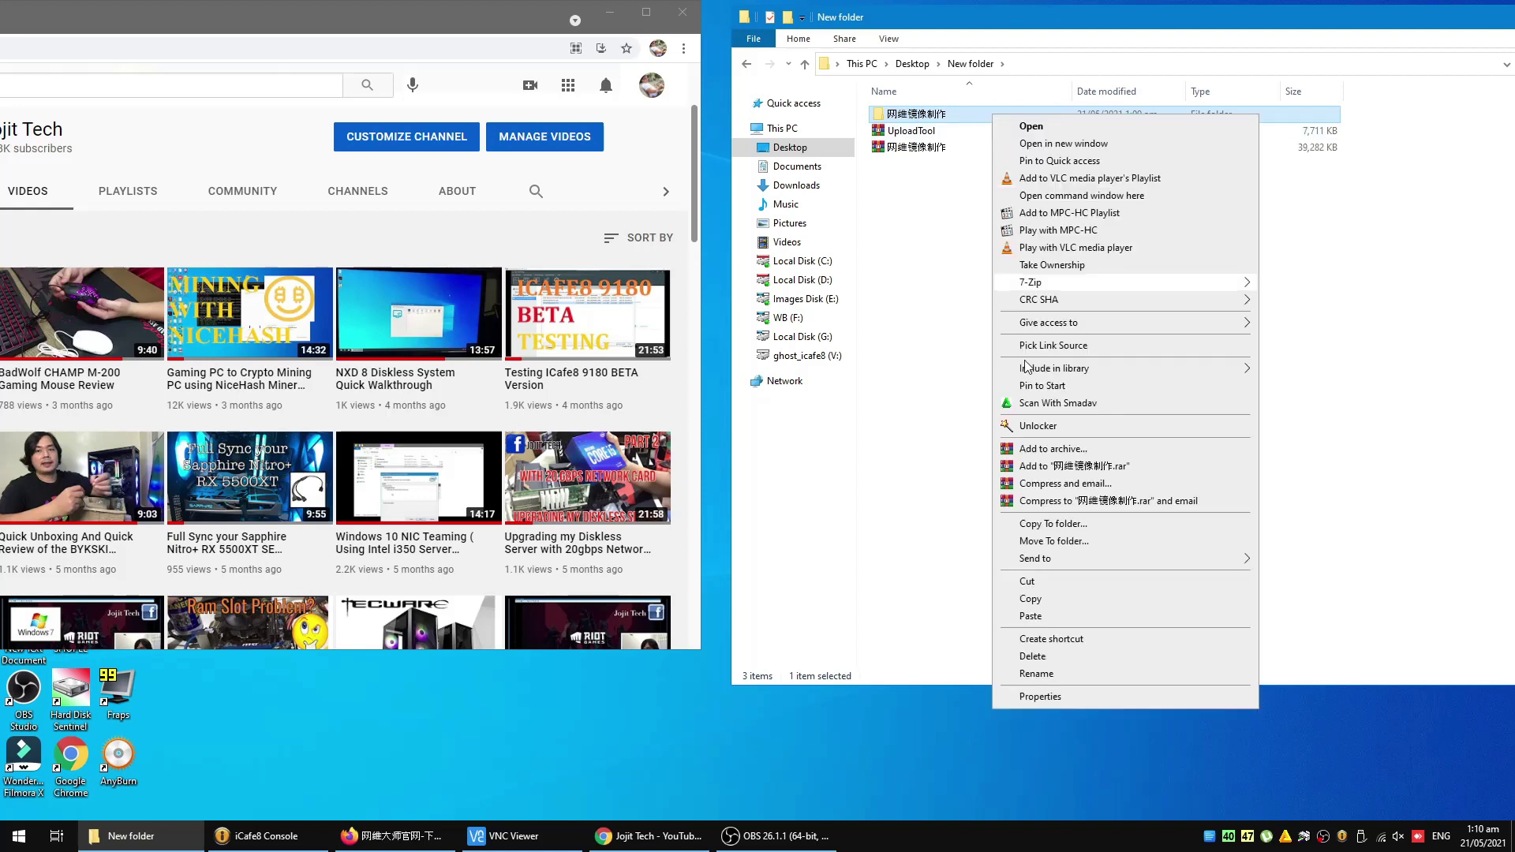
{"action": "left_click", "coordinate": [1040, 673]}
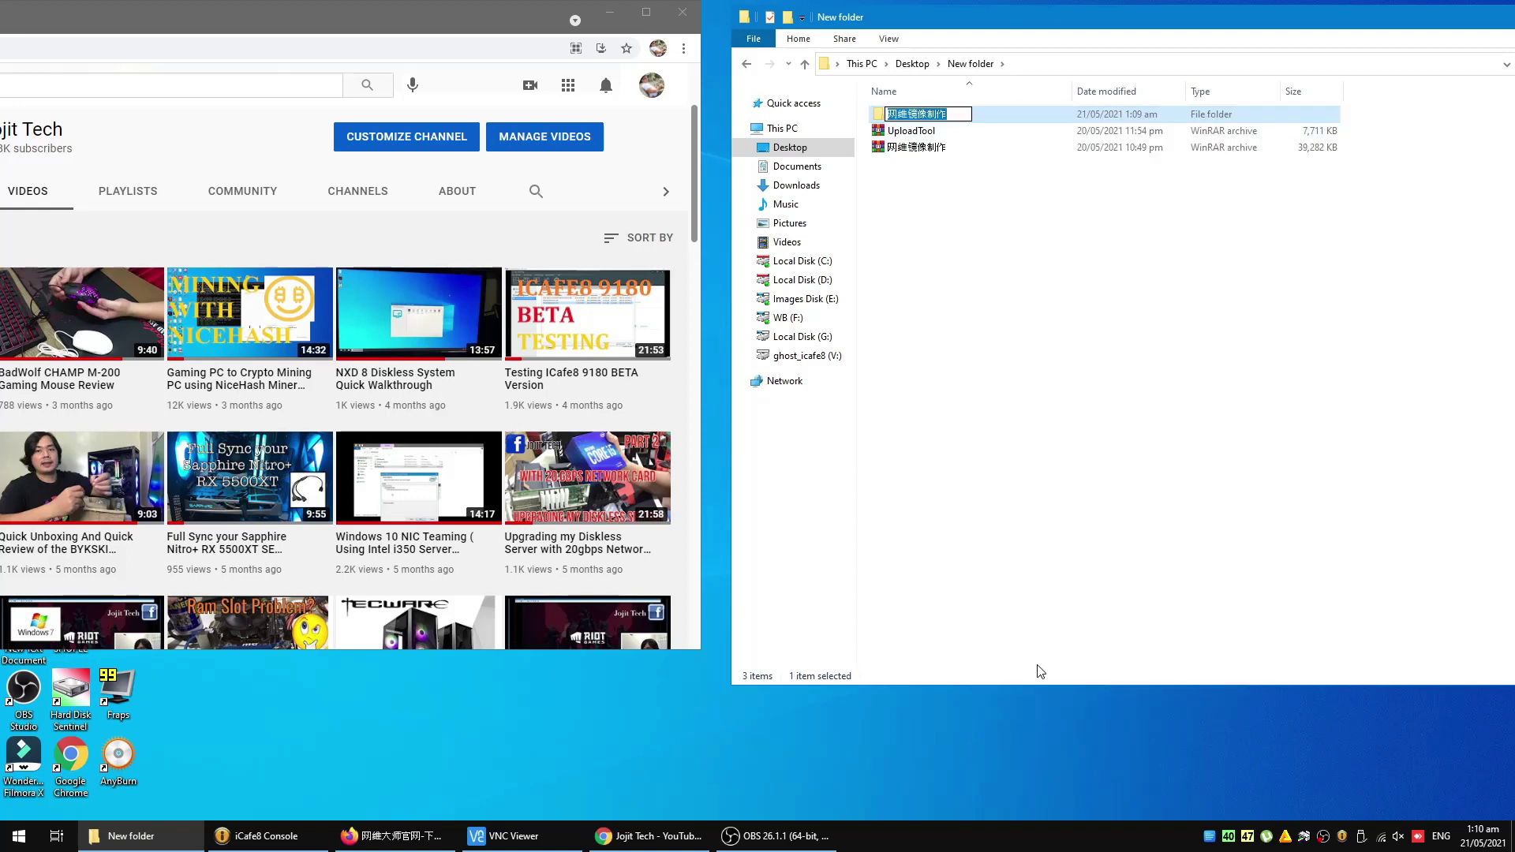
{"action": "type", "text": "up"}
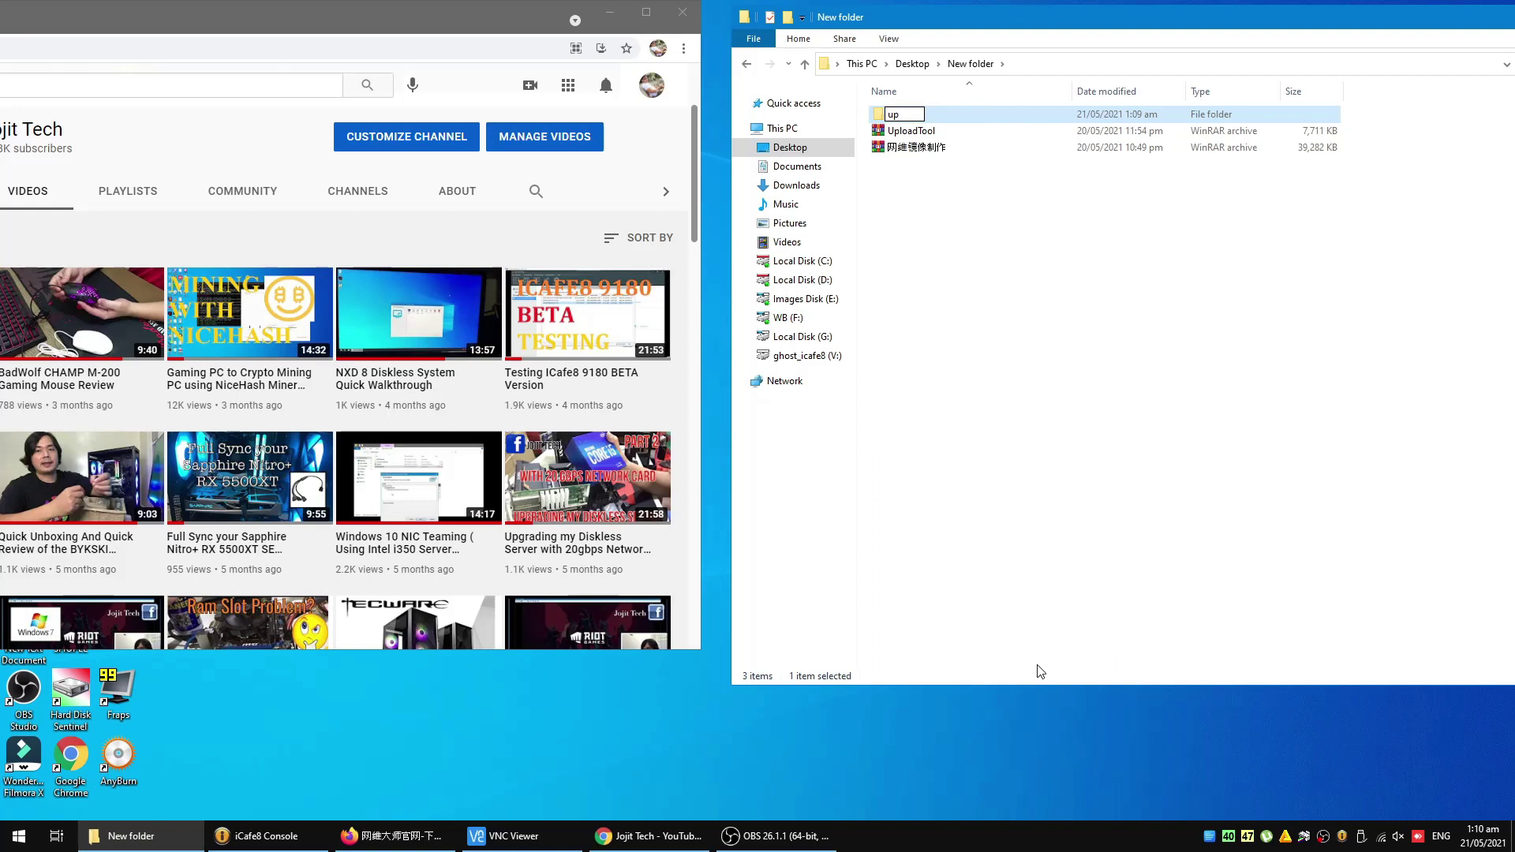
{"action": "type", "text": "pa"}
{"action": "key", "text": "BackSpace"}
{"action": "key", "text": "BackSpace"}
{"action": "type", "text": "pload"}
{"action": "left_click", "coordinate": [993, 535]}
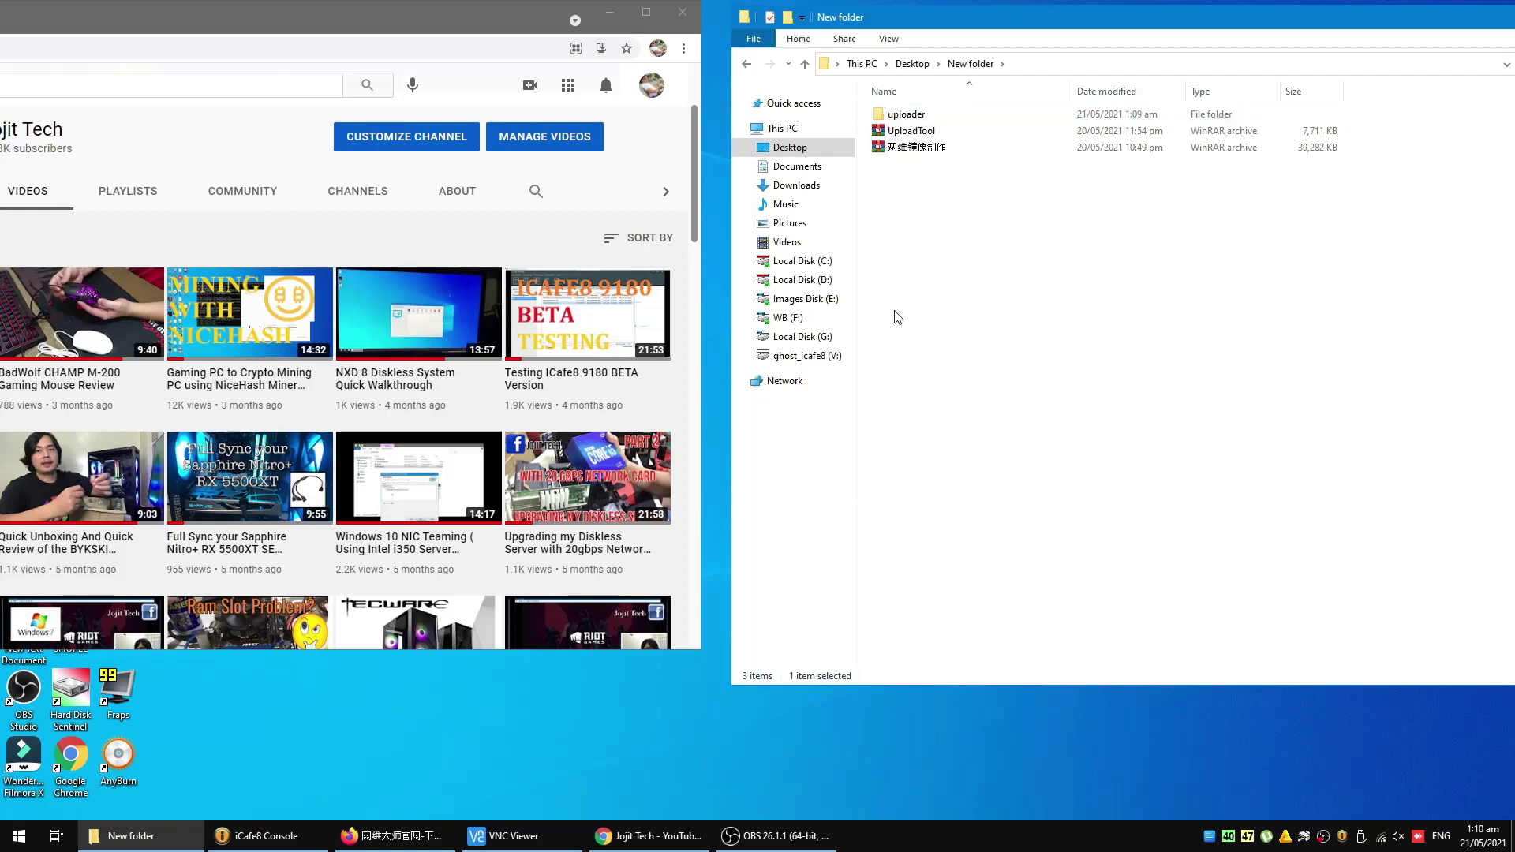
- Test-launch Ghost32 from the uploader folder, dismissing its About notice, and quit the program
{"action": "double_click", "coordinate": [908, 114]}
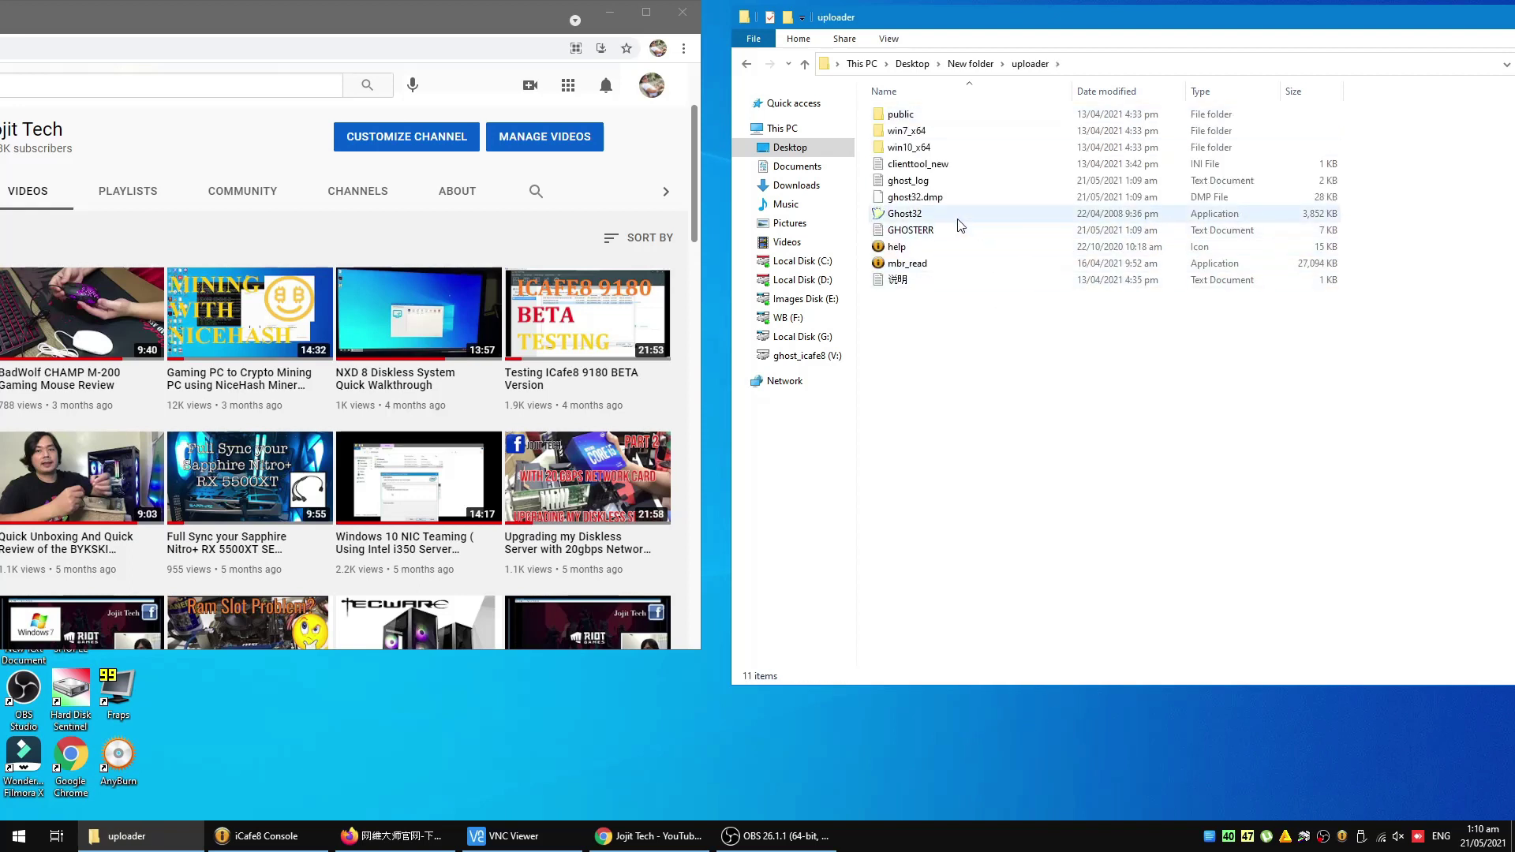
{"action": "mouse_move", "coordinate": [958, 225]}
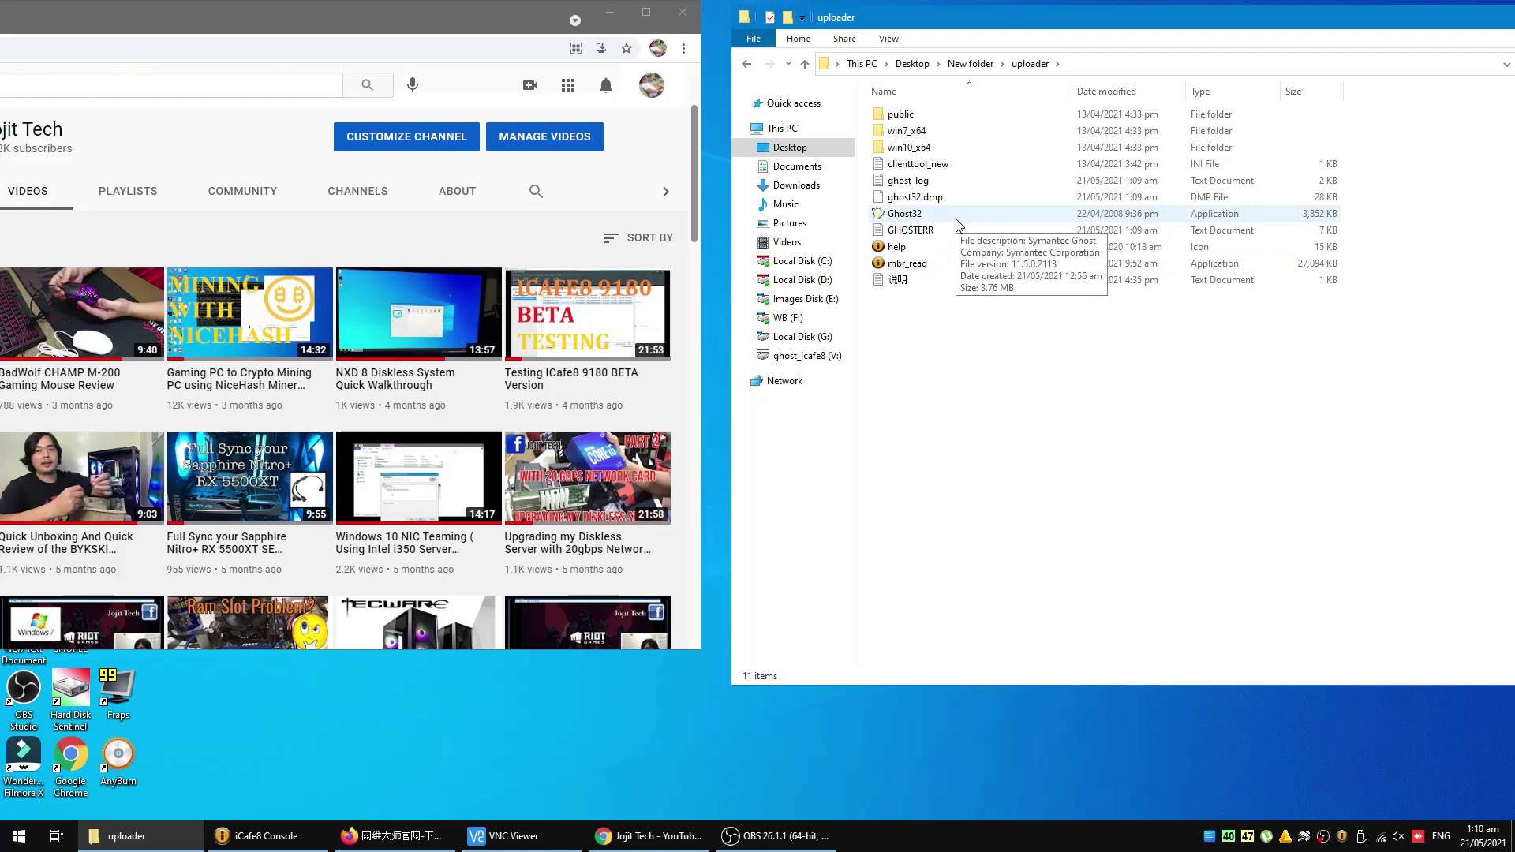
{"action": "double_click", "coordinate": [957, 220]}
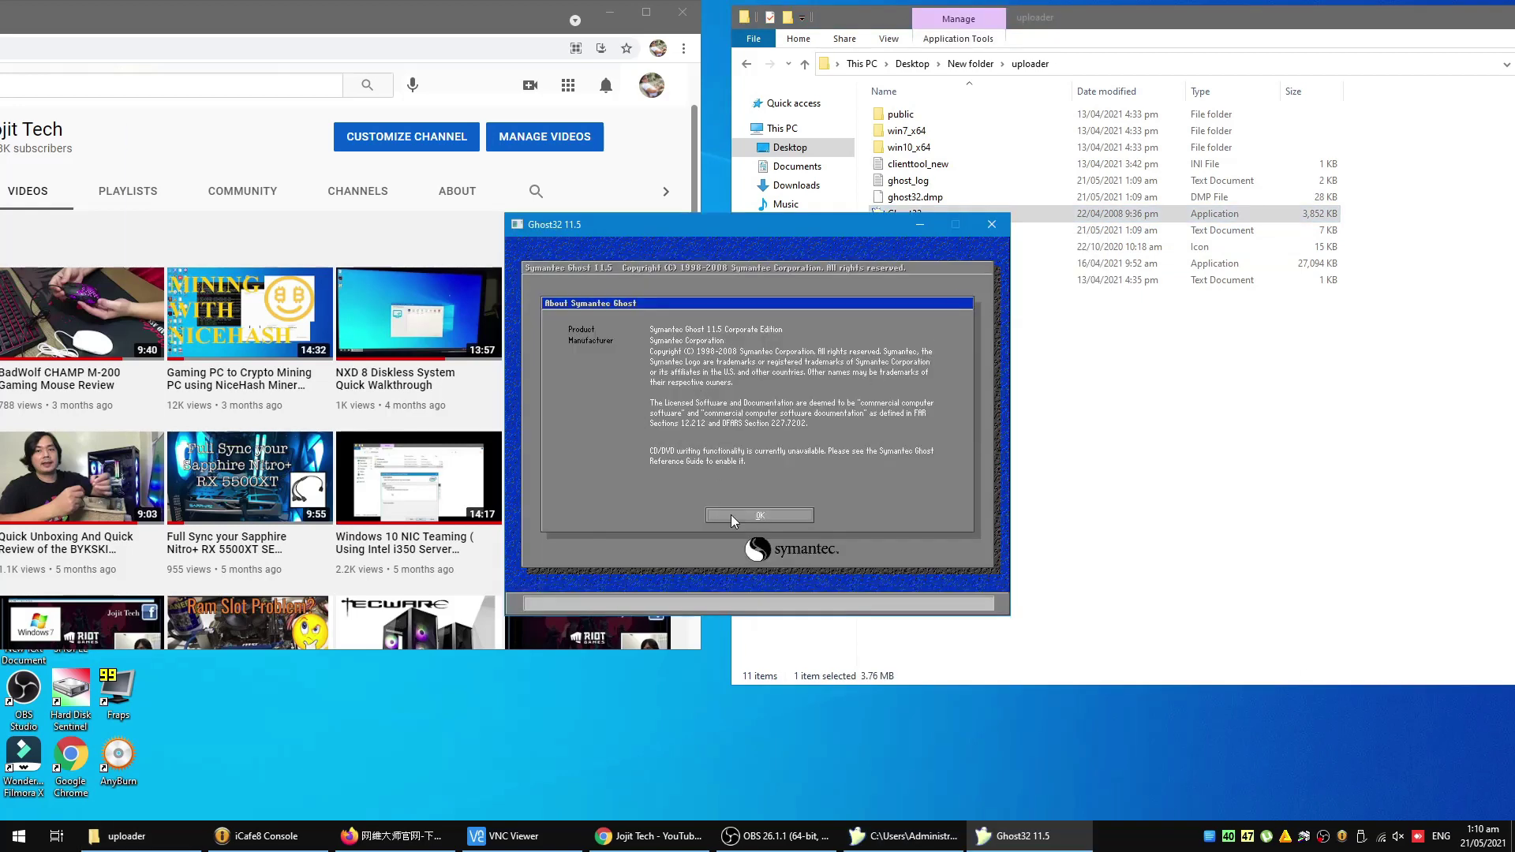
{"action": "left_click", "coordinate": [739, 515]}
{"action": "left_click", "coordinate": [740, 514]}
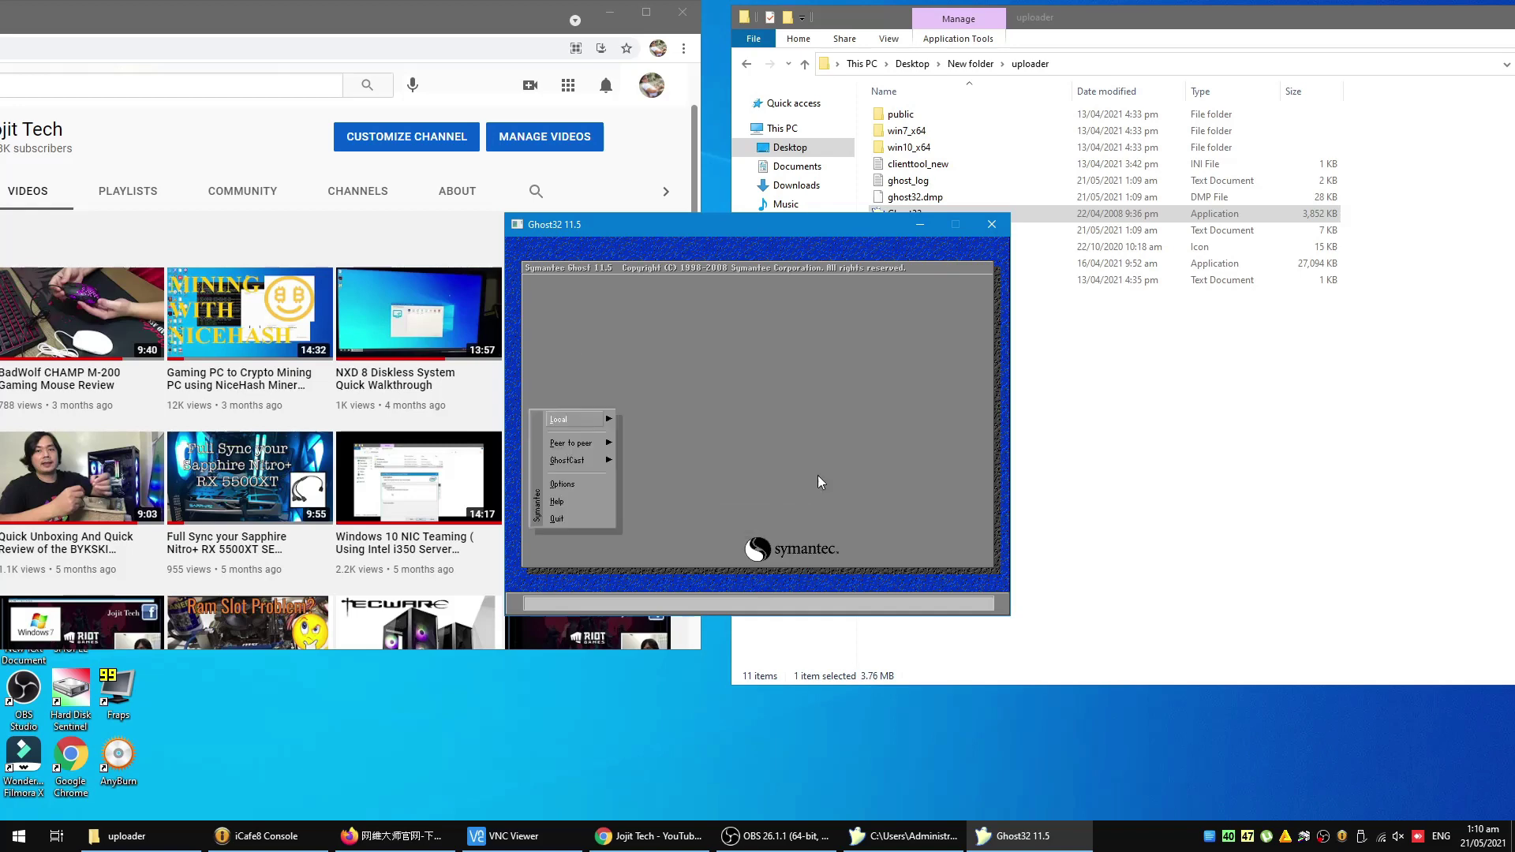
{"action": "left_click", "coordinate": [992, 224]}
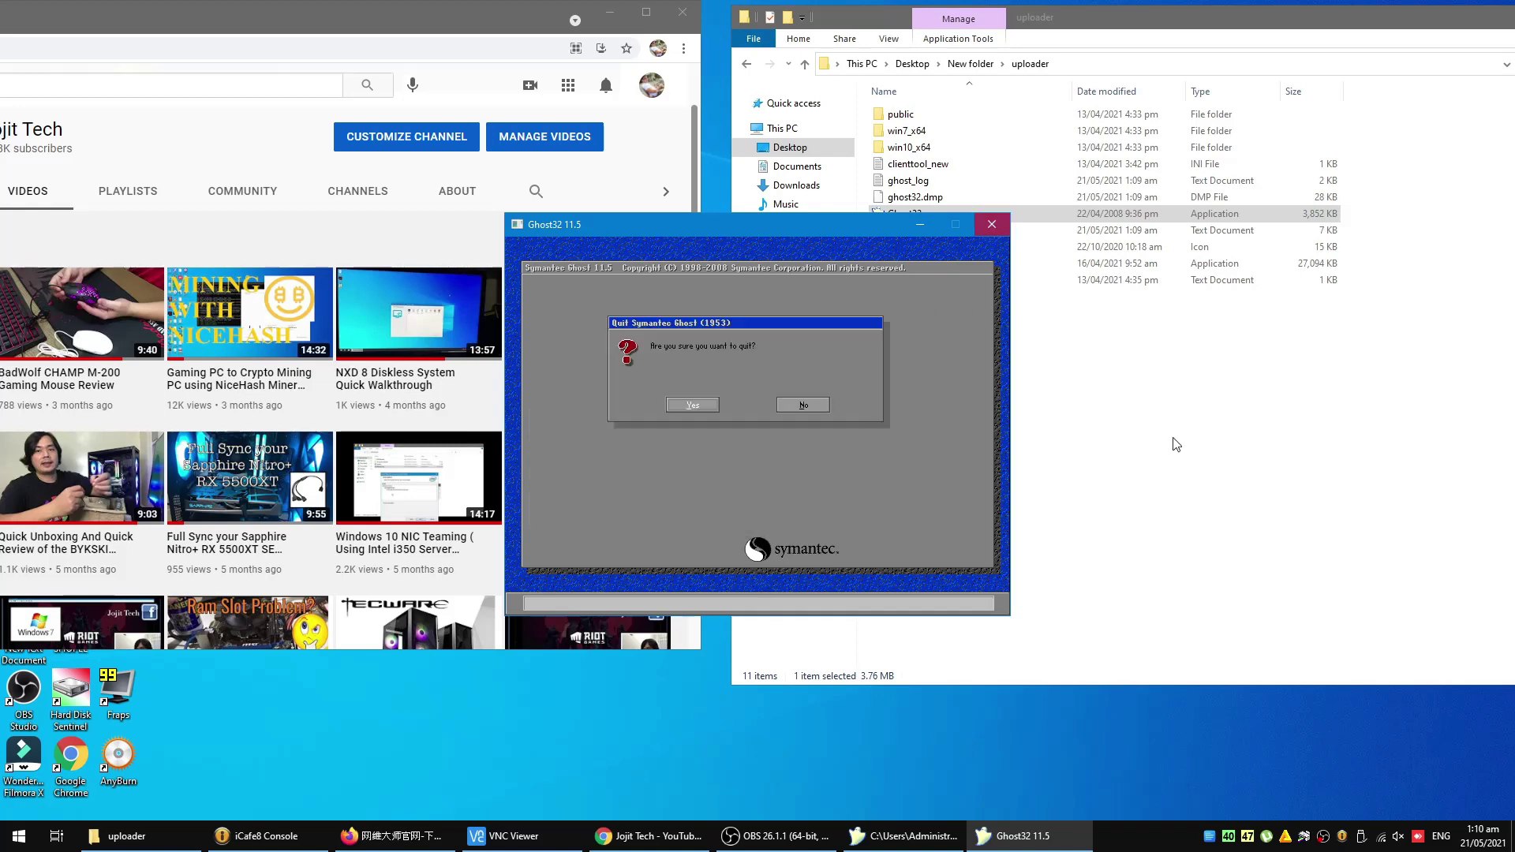
{"action": "left_click", "coordinate": [711, 410]}
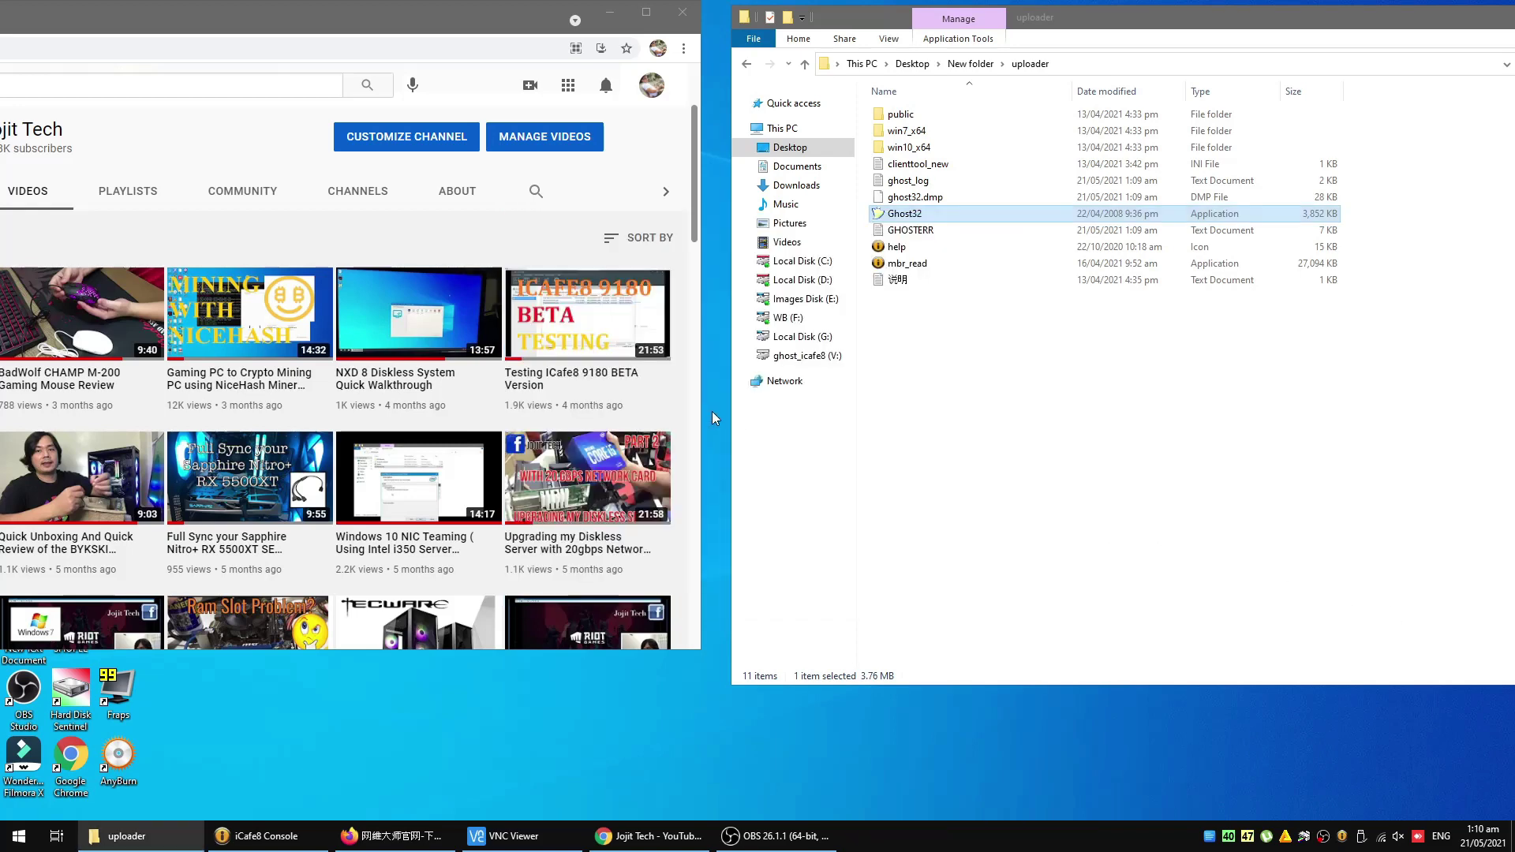
- Check the uploader folder's full path and extract the UploadTool archive directly into New folder
{"action": "left_click", "coordinate": [1086, 69]}
{"action": "left_click", "coordinate": [1085, 69]}
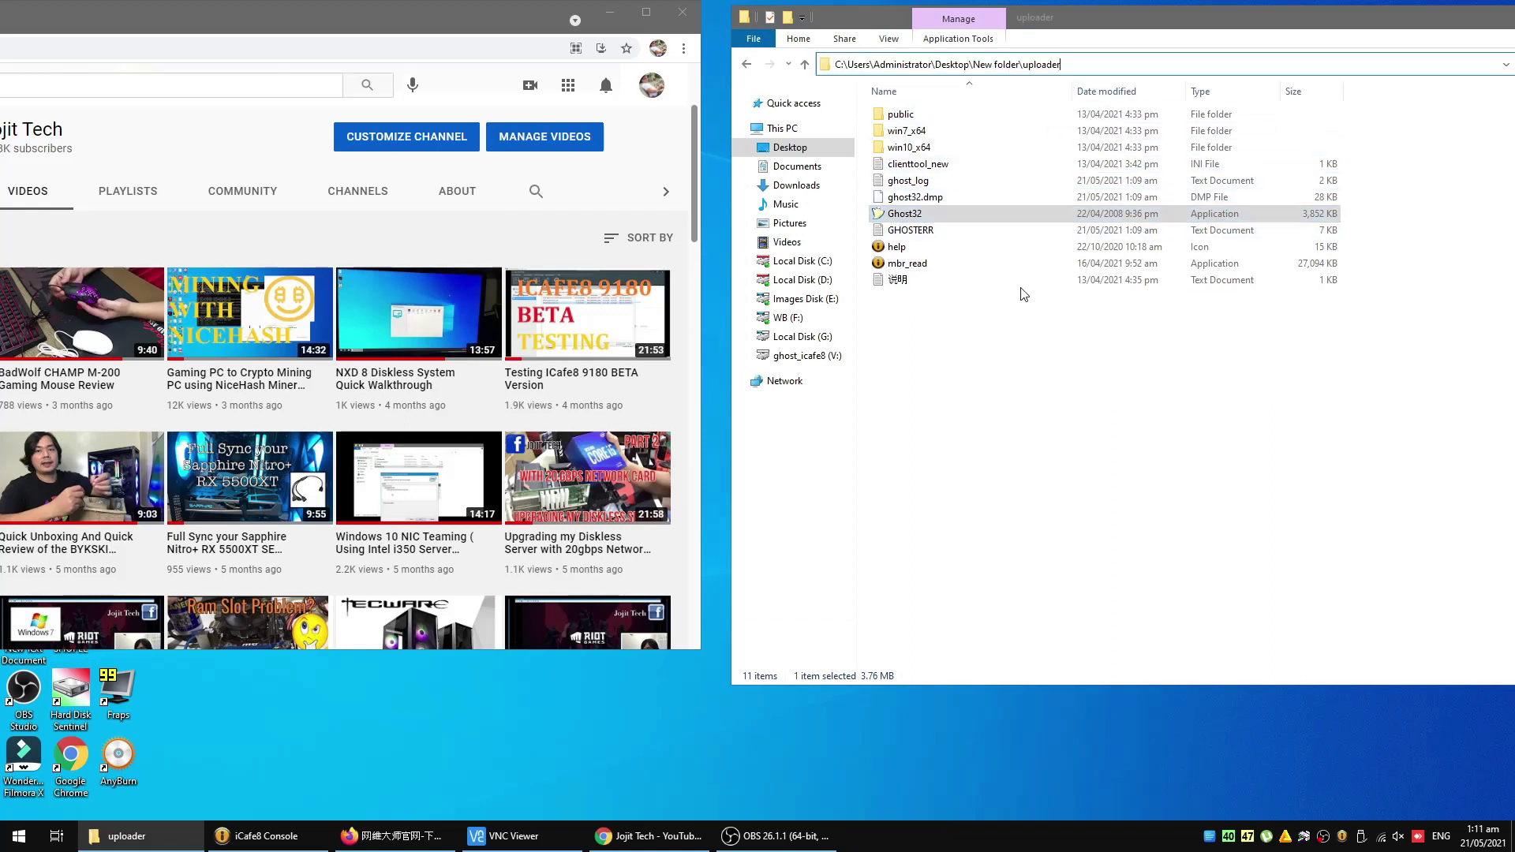
{"action": "left_click", "coordinate": [805, 64]}
{"action": "left_click", "coordinate": [902, 130]}
{"action": "right_click", "coordinate": [902, 131]}
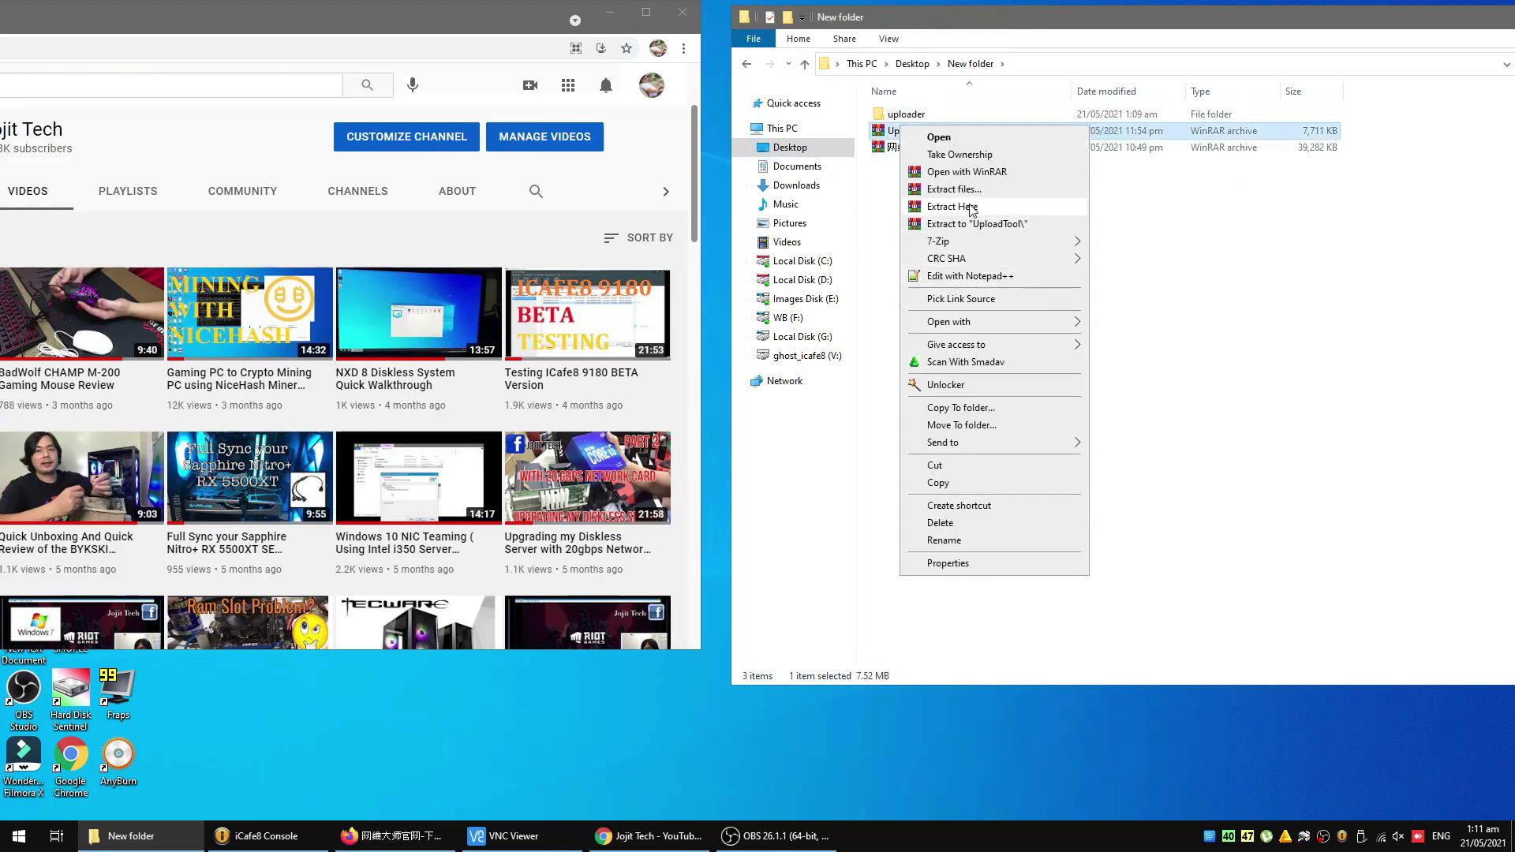
{"action": "left_click", "coordinate": [951, 206]}
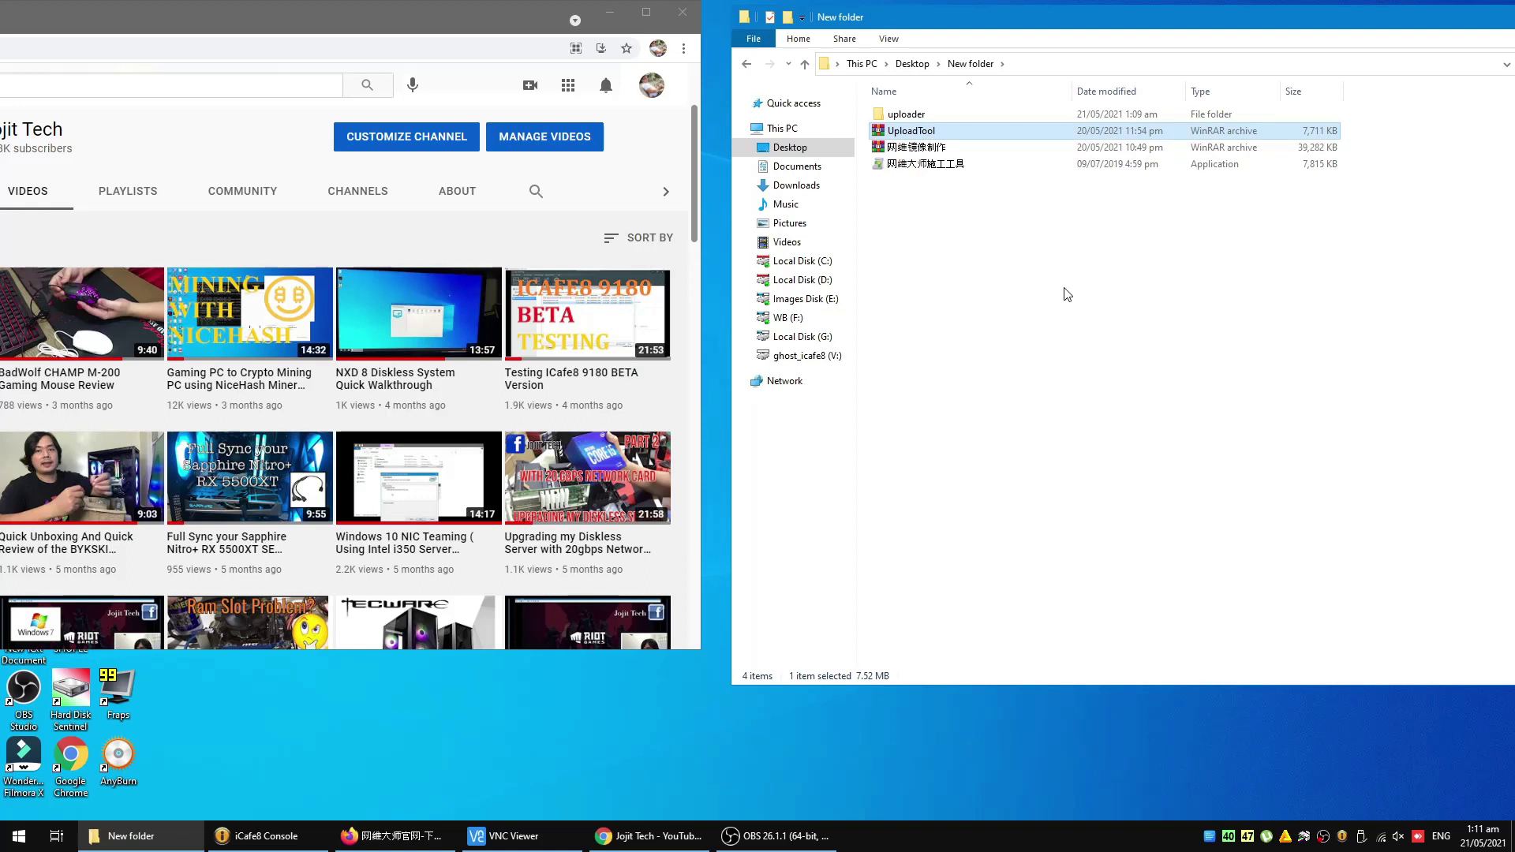
{"action": "left_click", "coordinate": [899, 166]}
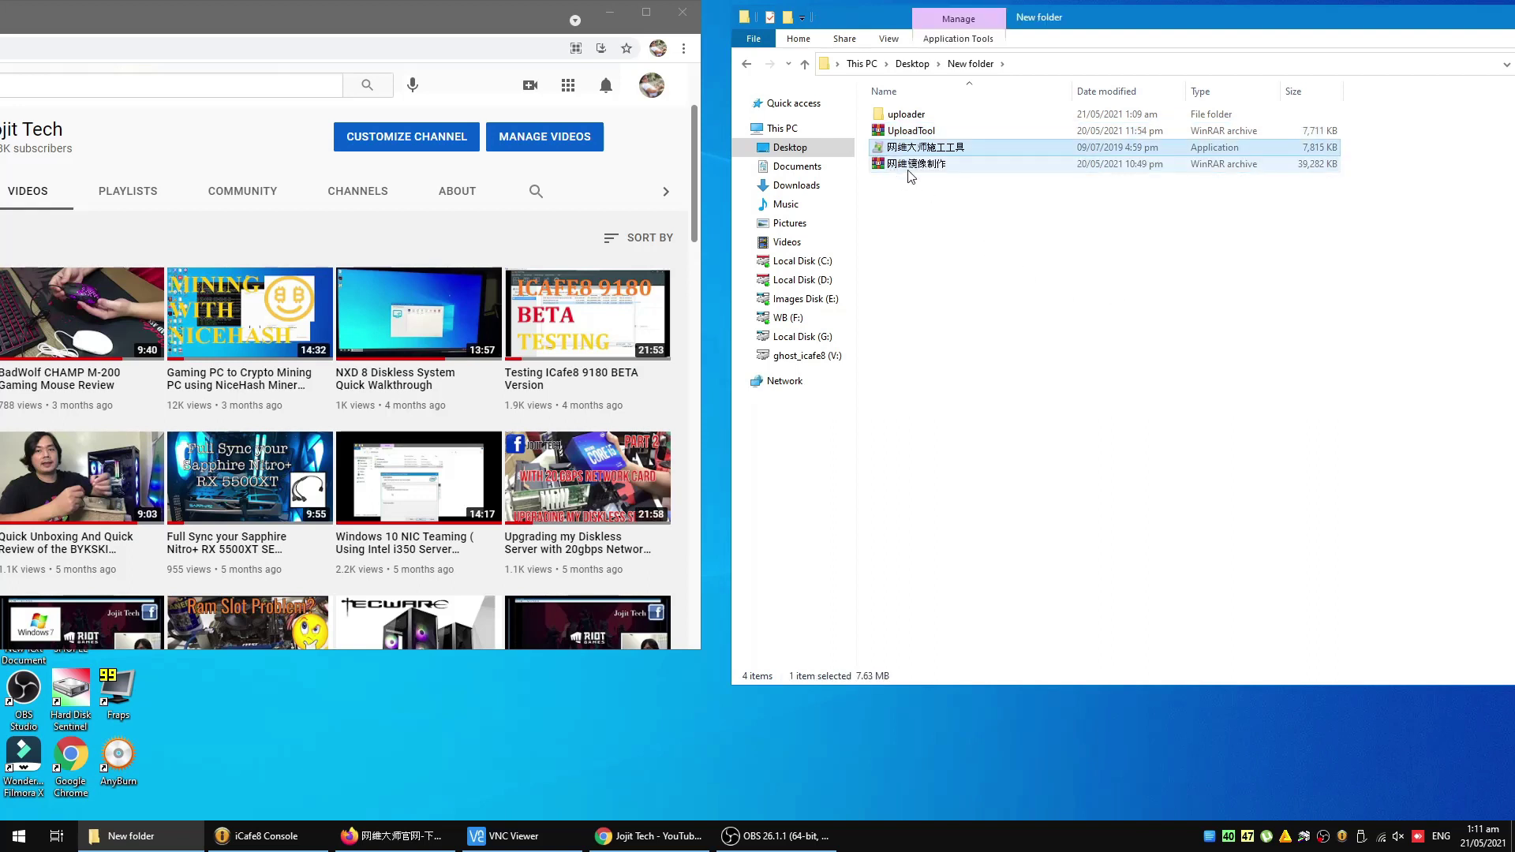
{"action": "left_click", "coordinate": [904, 166]}
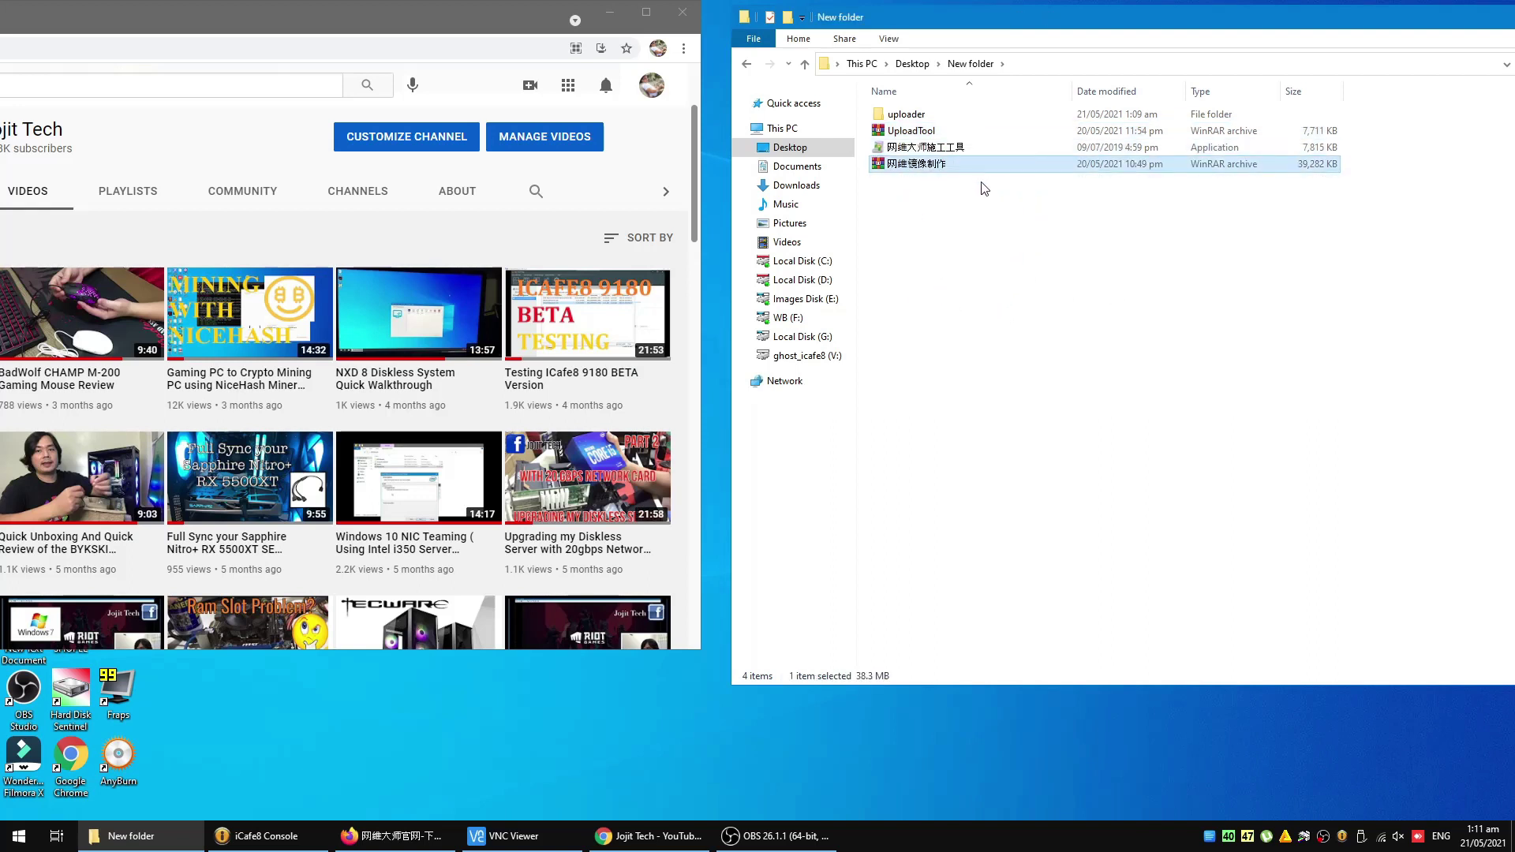
{"action": "left_click_drag", "start_coordinate": [894, 148], "coordinate": [966, 230]}
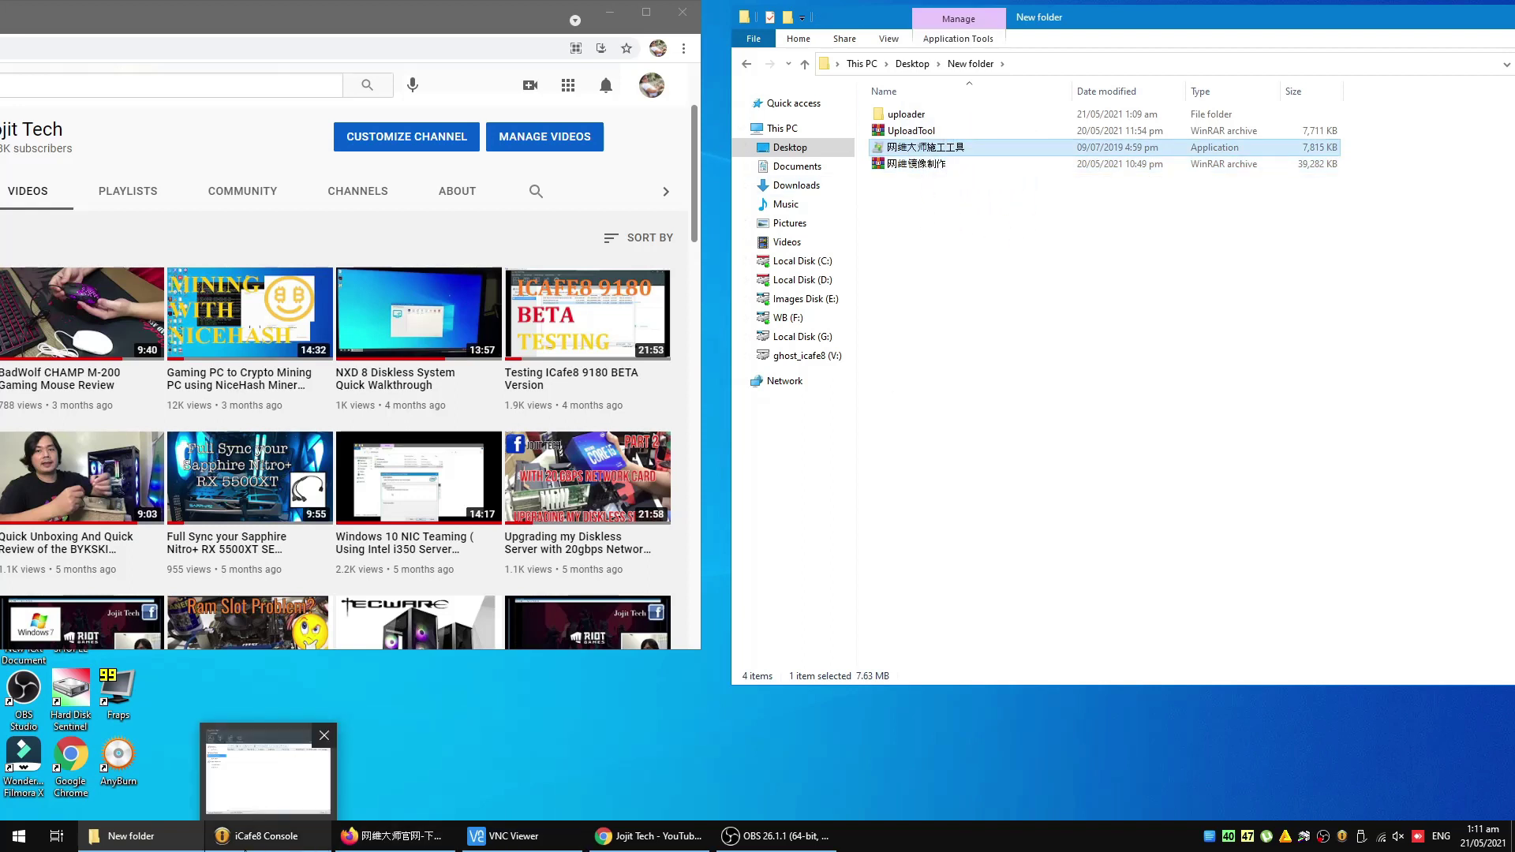
{"action": "left_click", "coordinate": [246, 838]}
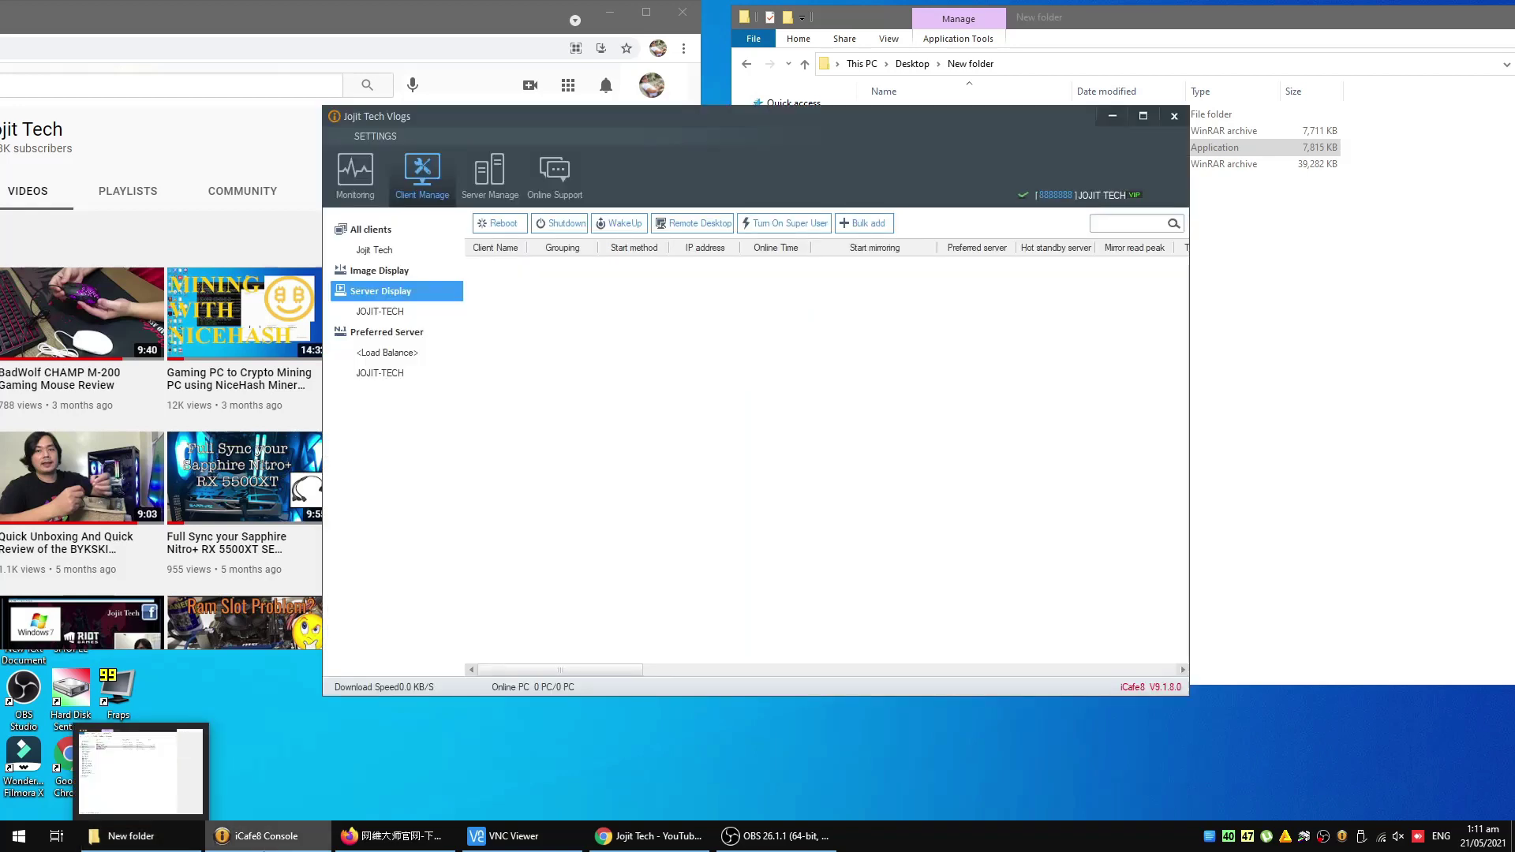
{"action": "left_click", "coordinate": [253, 836]}
- Switch to Firefox and review the companion tools on the iCafe8 V9.0.6.0 download page, then minimize the browser
{"action": "left_click", "coordinate": [445, 842]}
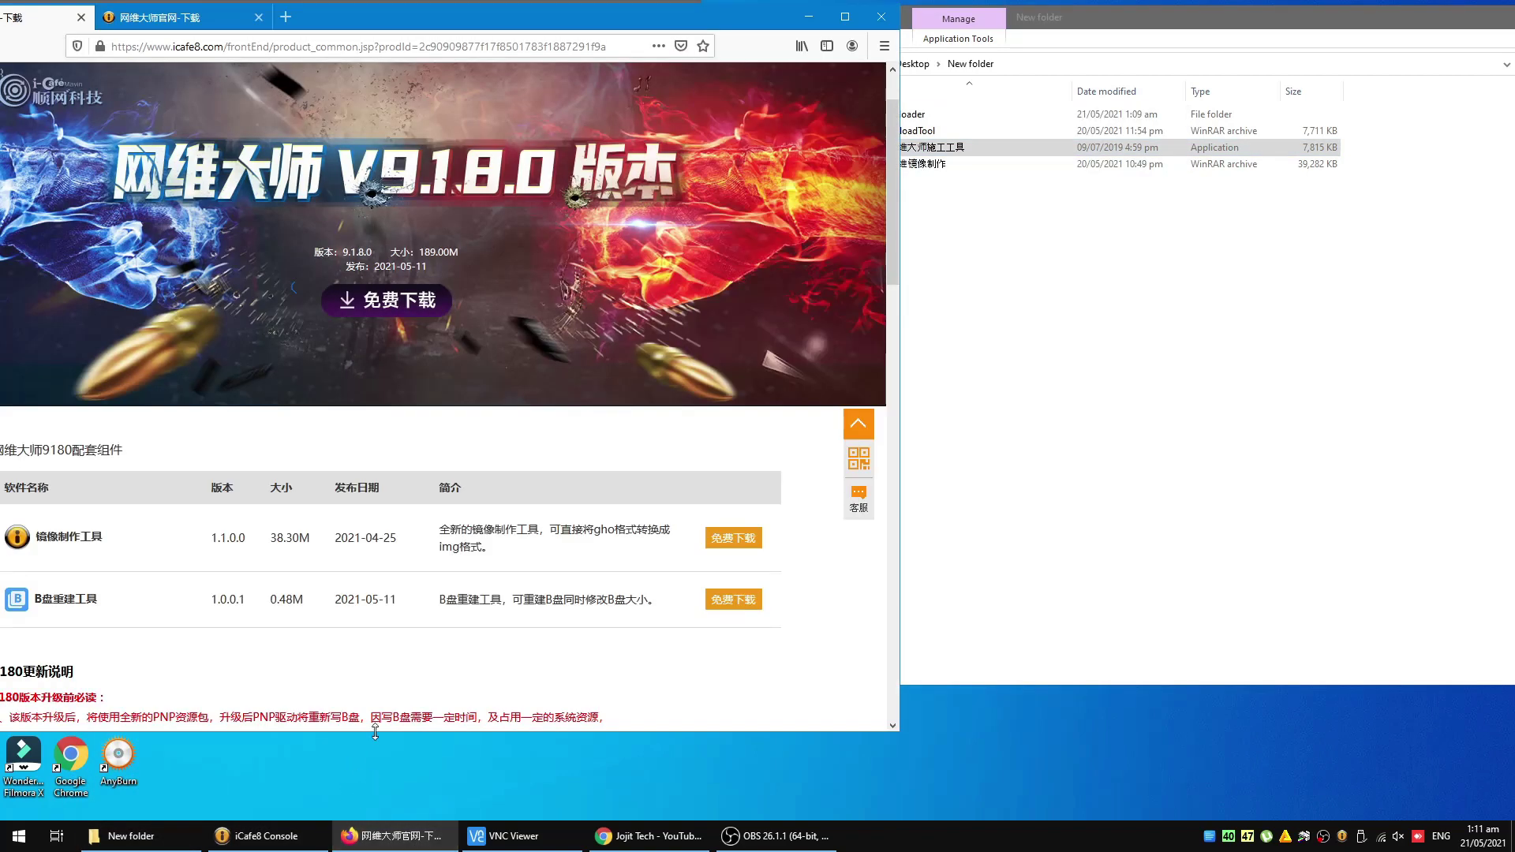
{"action": "left_click_drag", "start_coordinate": [382, 16], "coordinate": [781, 12]}
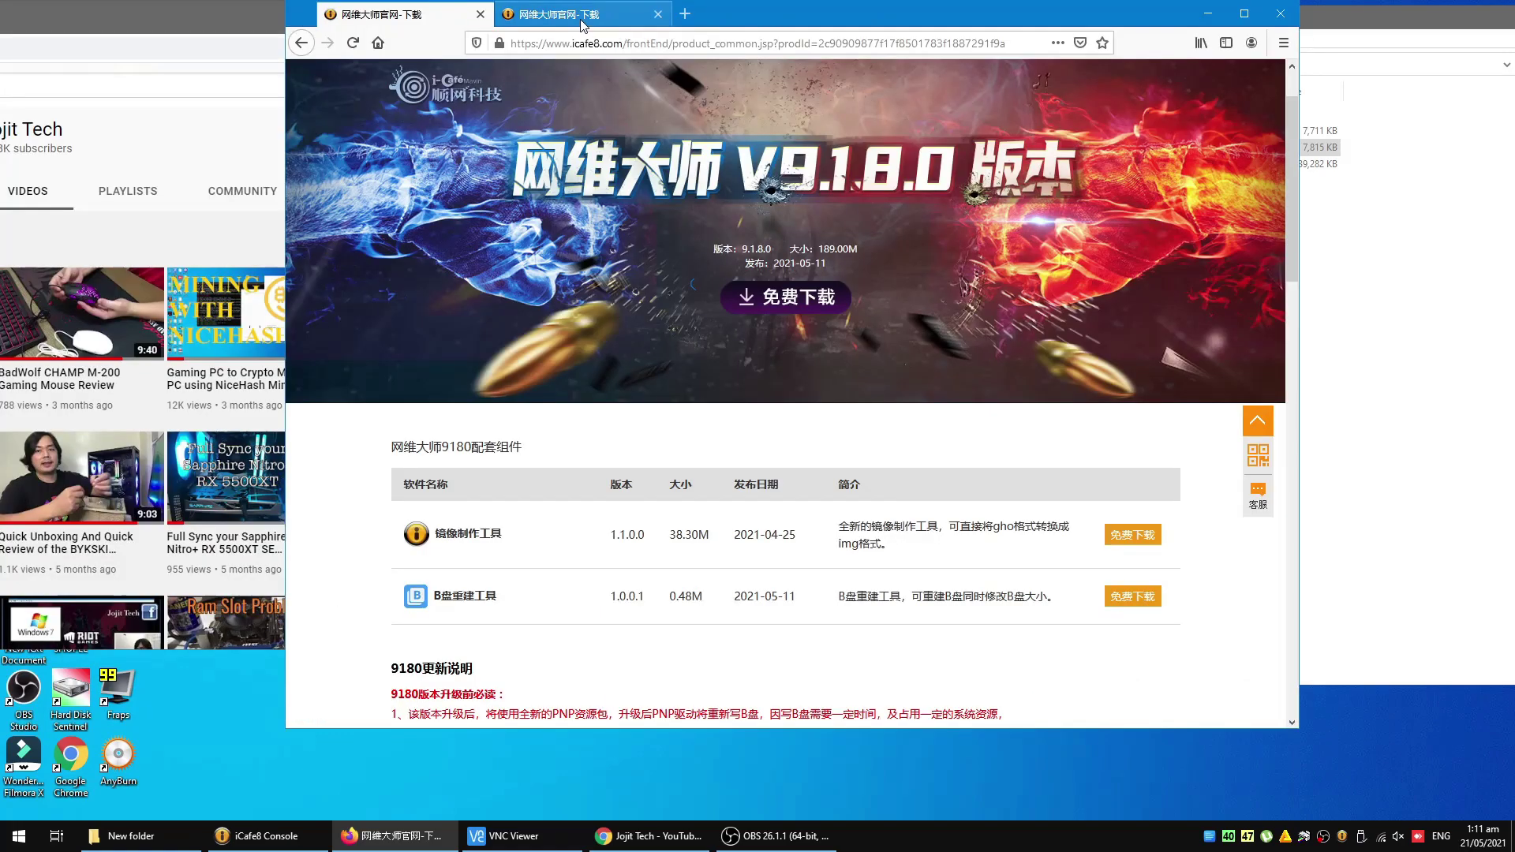
{"action": "left_click", "coordinate": [580, 24]}
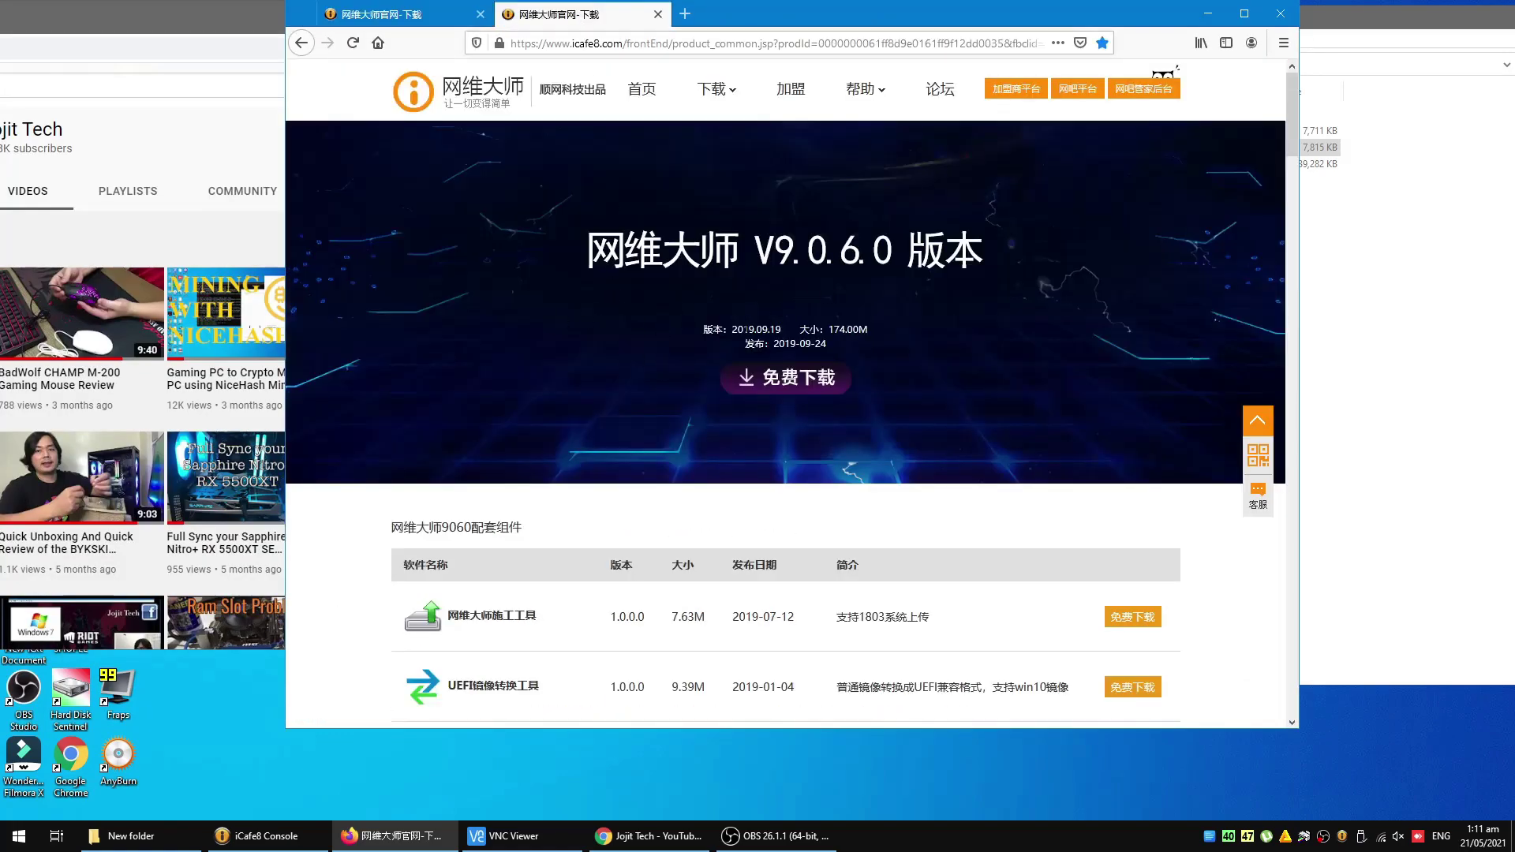
{"action": "scroll", "coordinate": [741, 335], "scroll_direction": "down", "scroll_amount": 3}
{"action": "scroll", "coordinate": [757, 371], "scroll_direction": "up", "scroll_amount": 3}
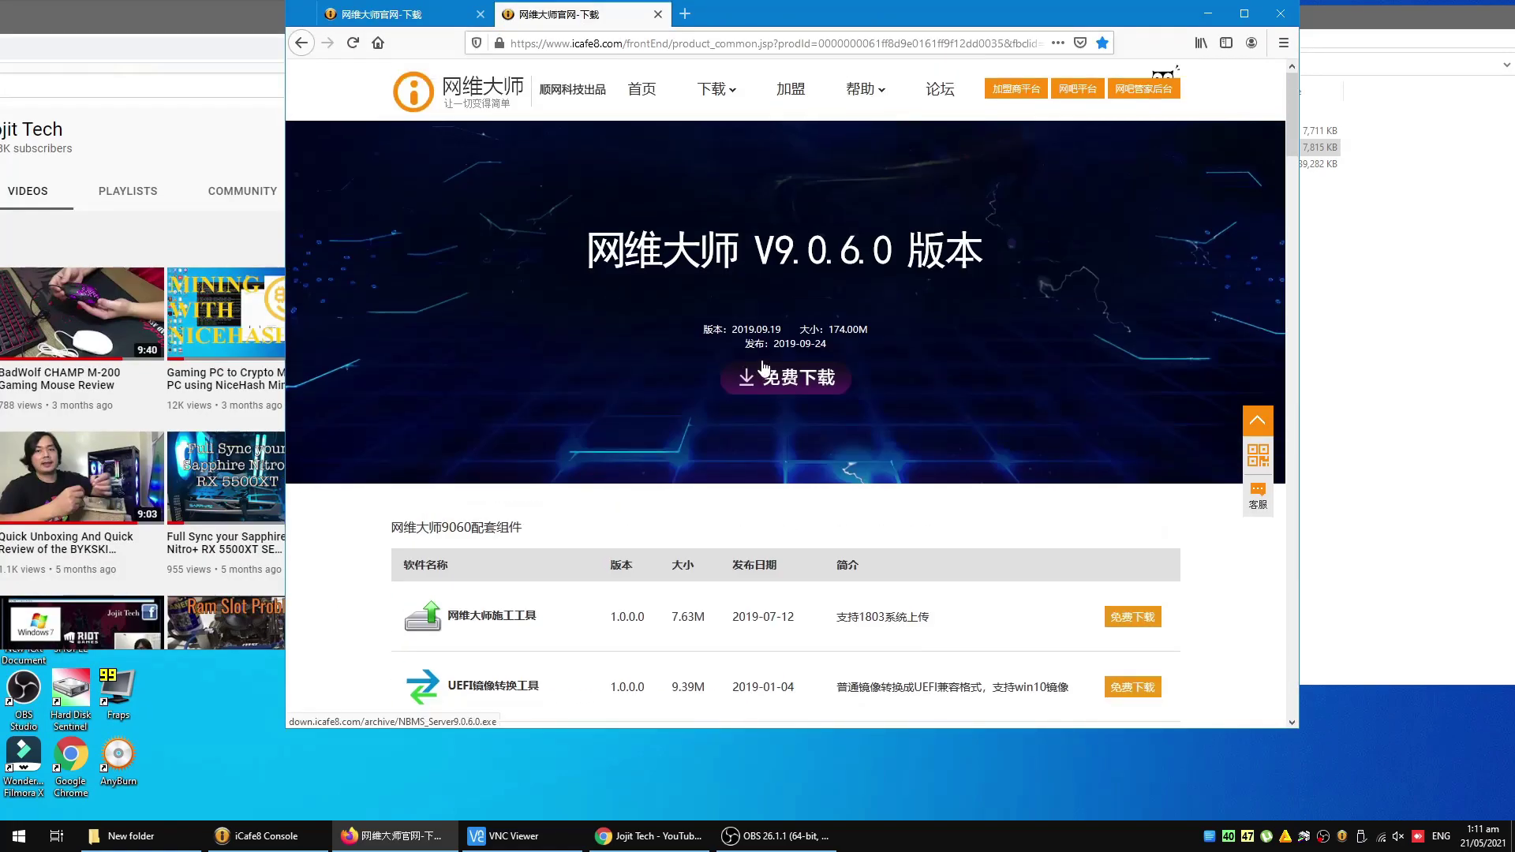
{"action": "scroll", "coordinate": [923, 440], "scroll_direction": "down", "scroll_amount": 3}
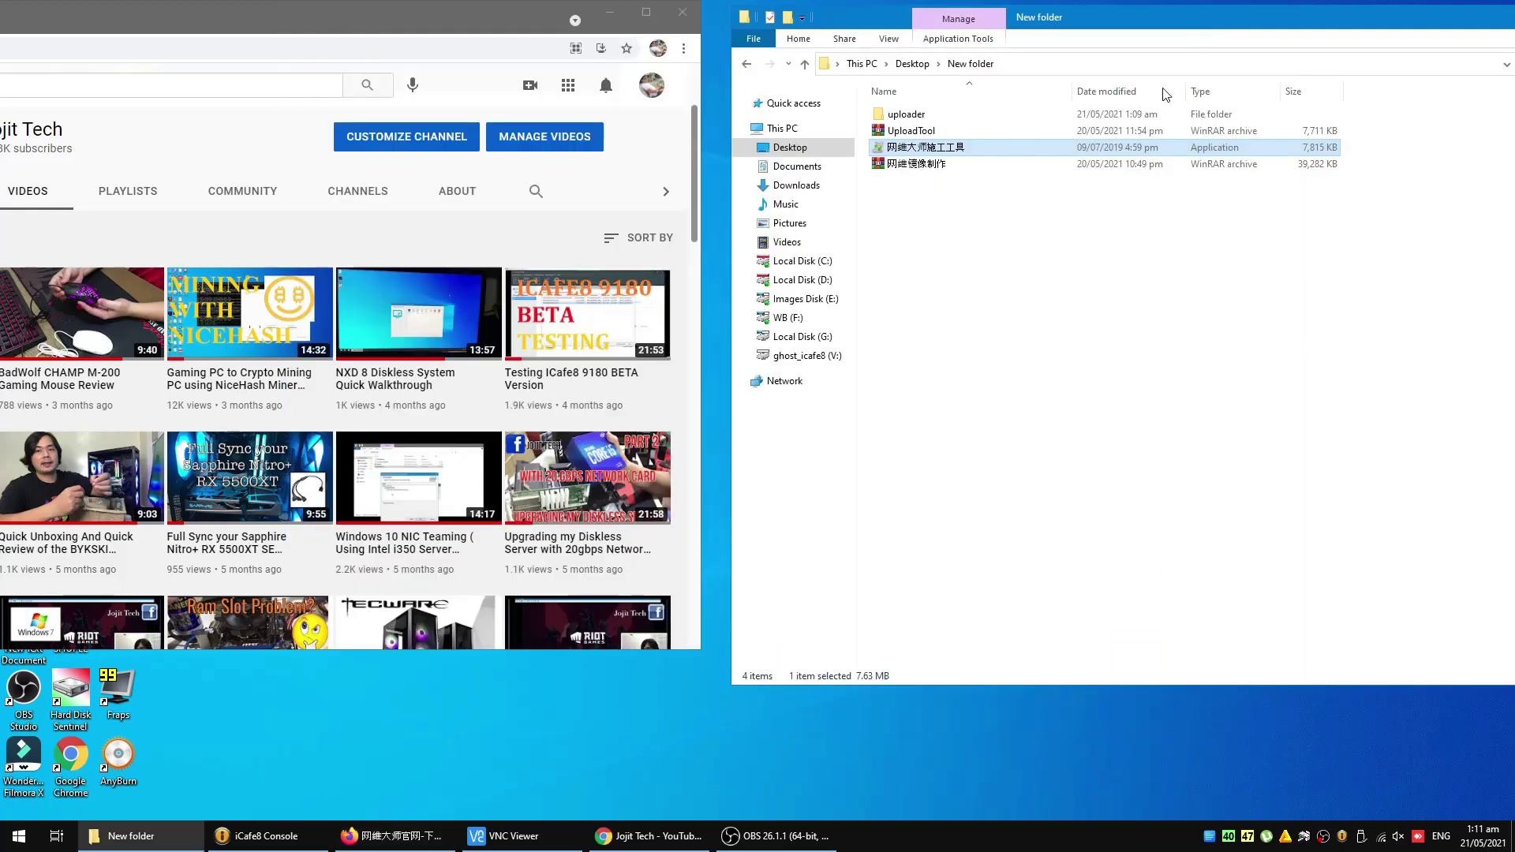
{"action": "left_click", "coordinate": [1208, 9]}
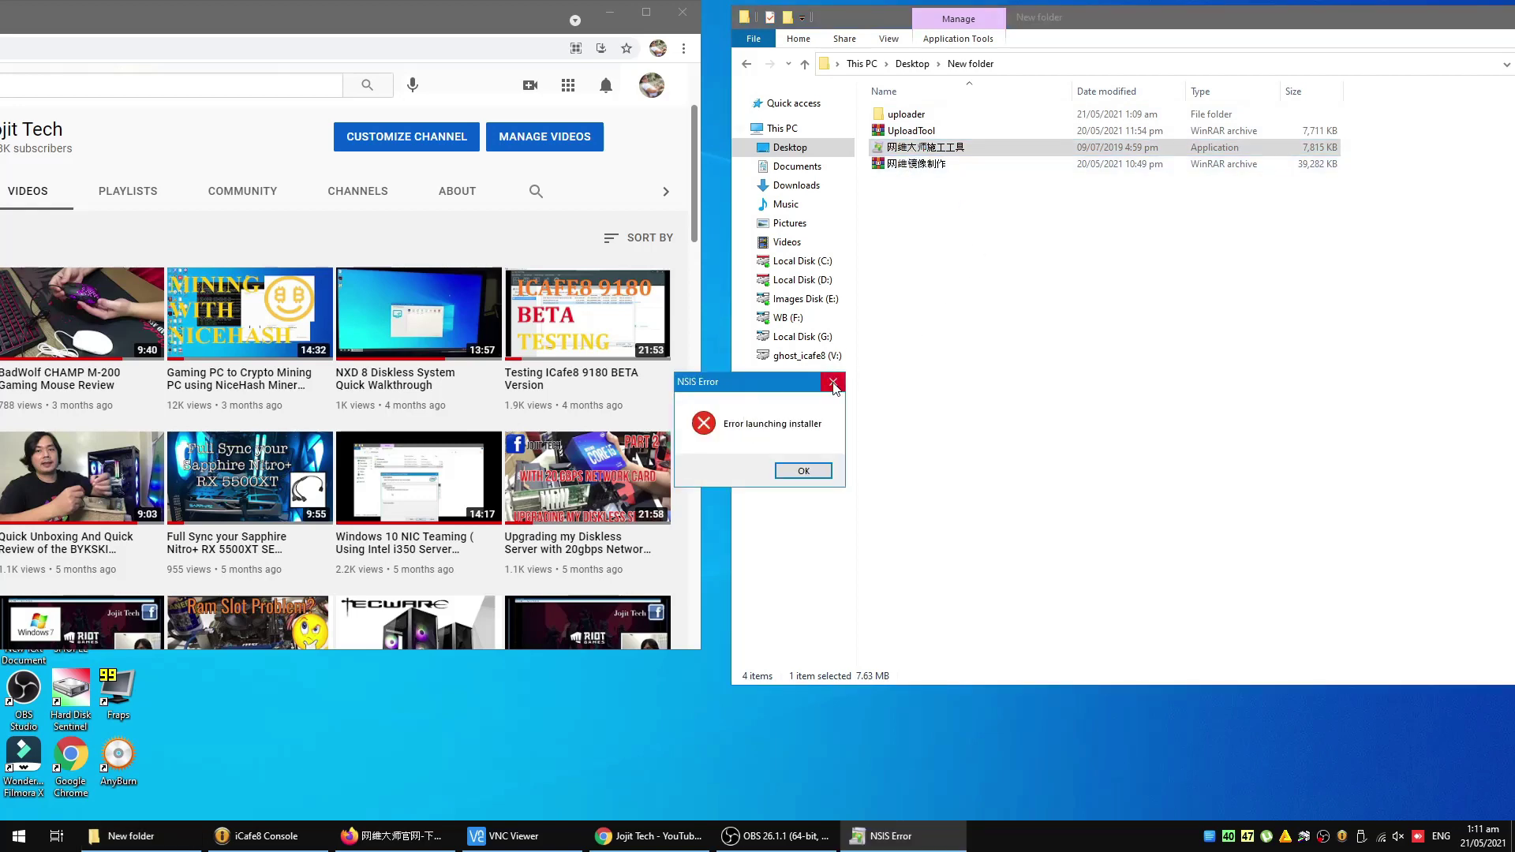
- Dismiss the installer error and rename the 网维大师施工工具 application as udd
{"action": "left_click", "coordinate": [834, 384]}
{"action": "right_click", "coordinate": [958, 148]}
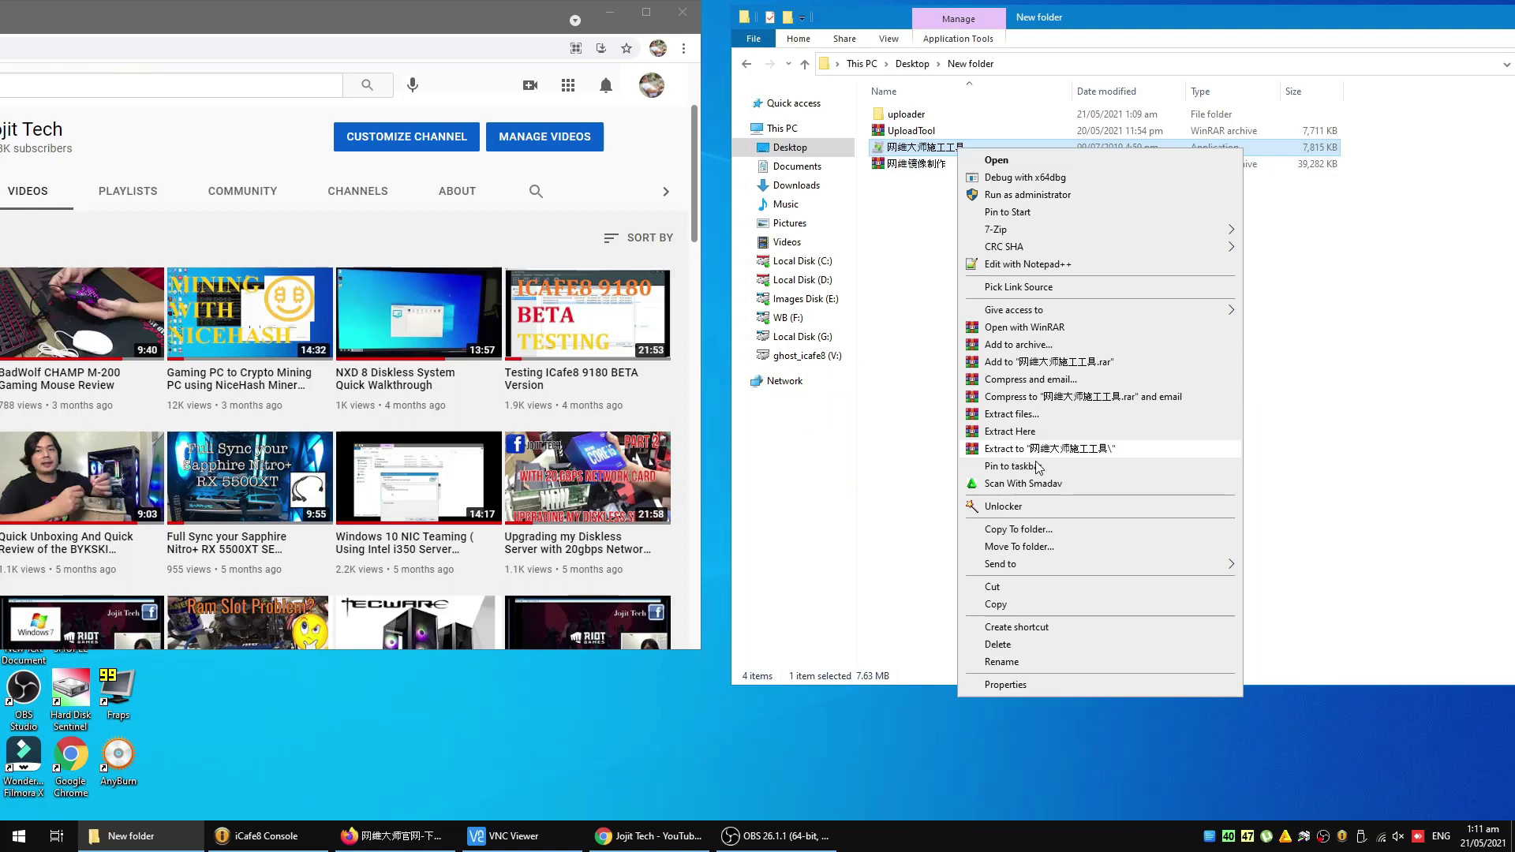
{"action": "left_click", "coordinate": [1020, 658]}
{"action": "type", "text": "r"}
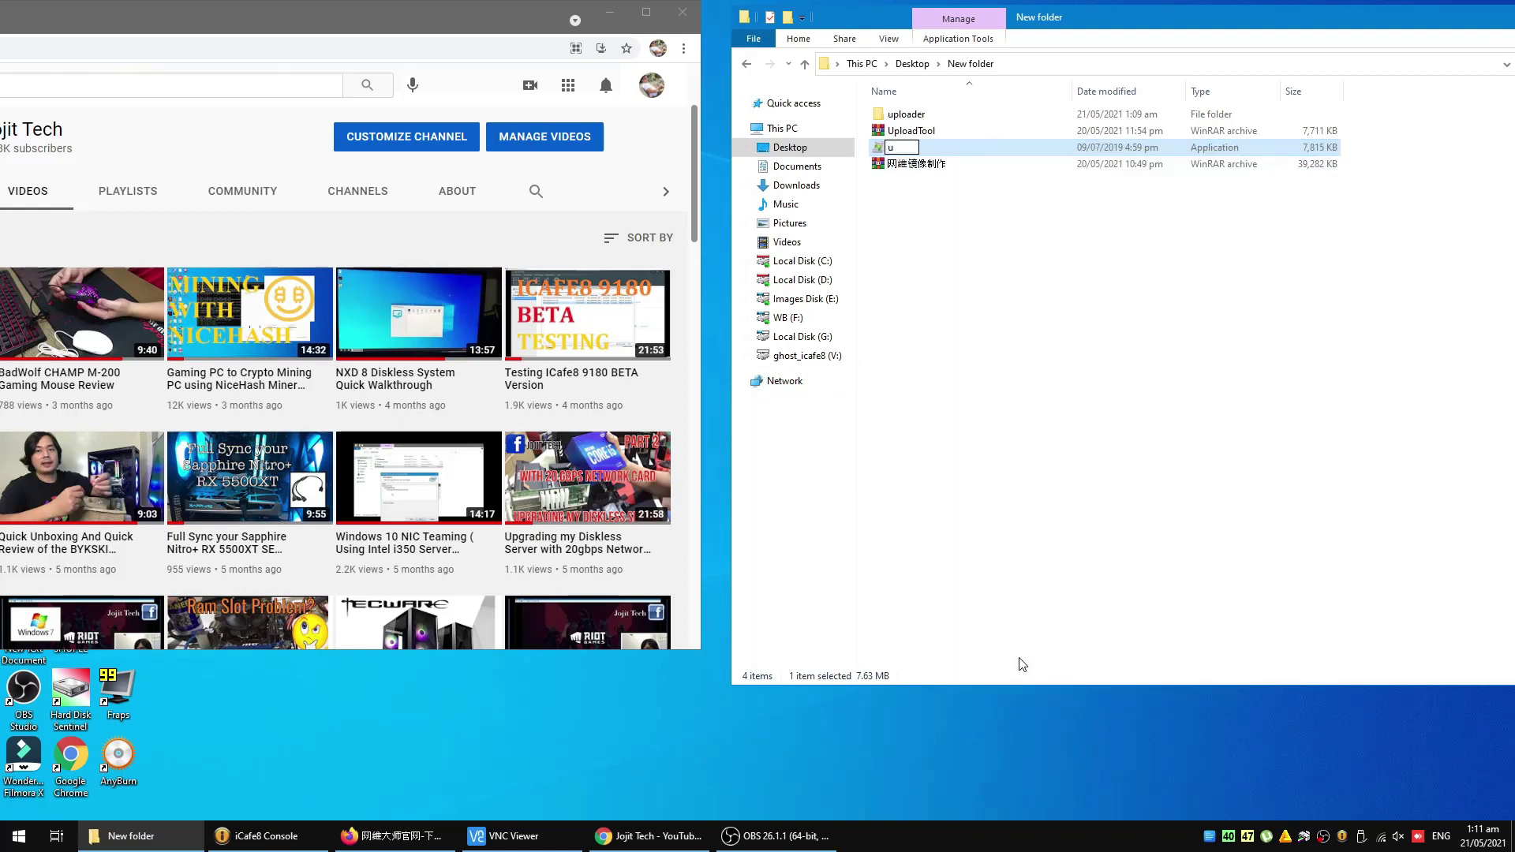
{"action": "key", "text": "Return"}
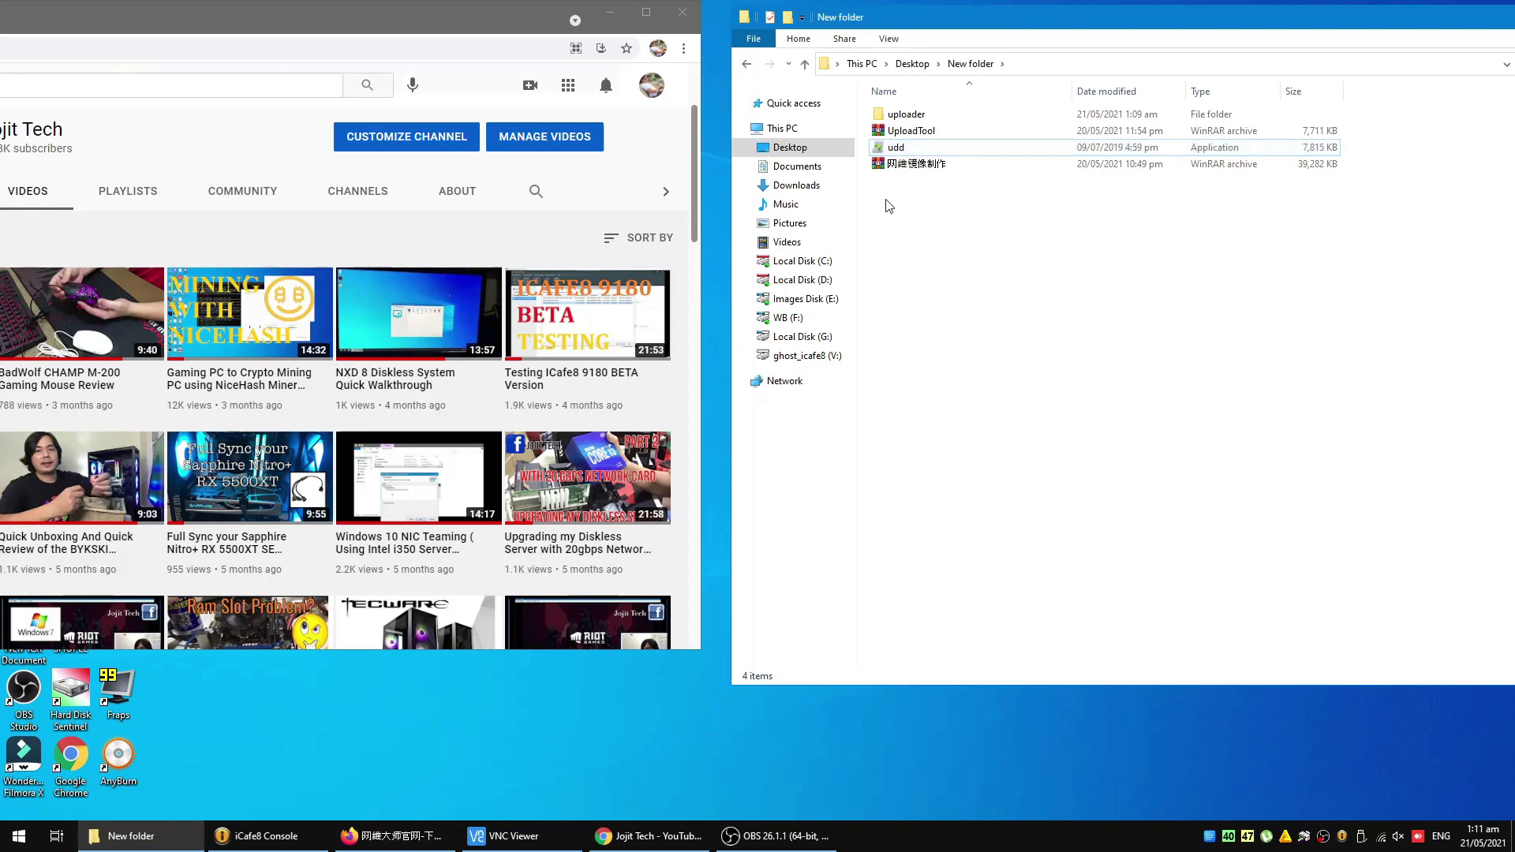
- Test-launch the udd installer and cancel its setup
{"action": "double_click", "coordinate": [896, 147]}
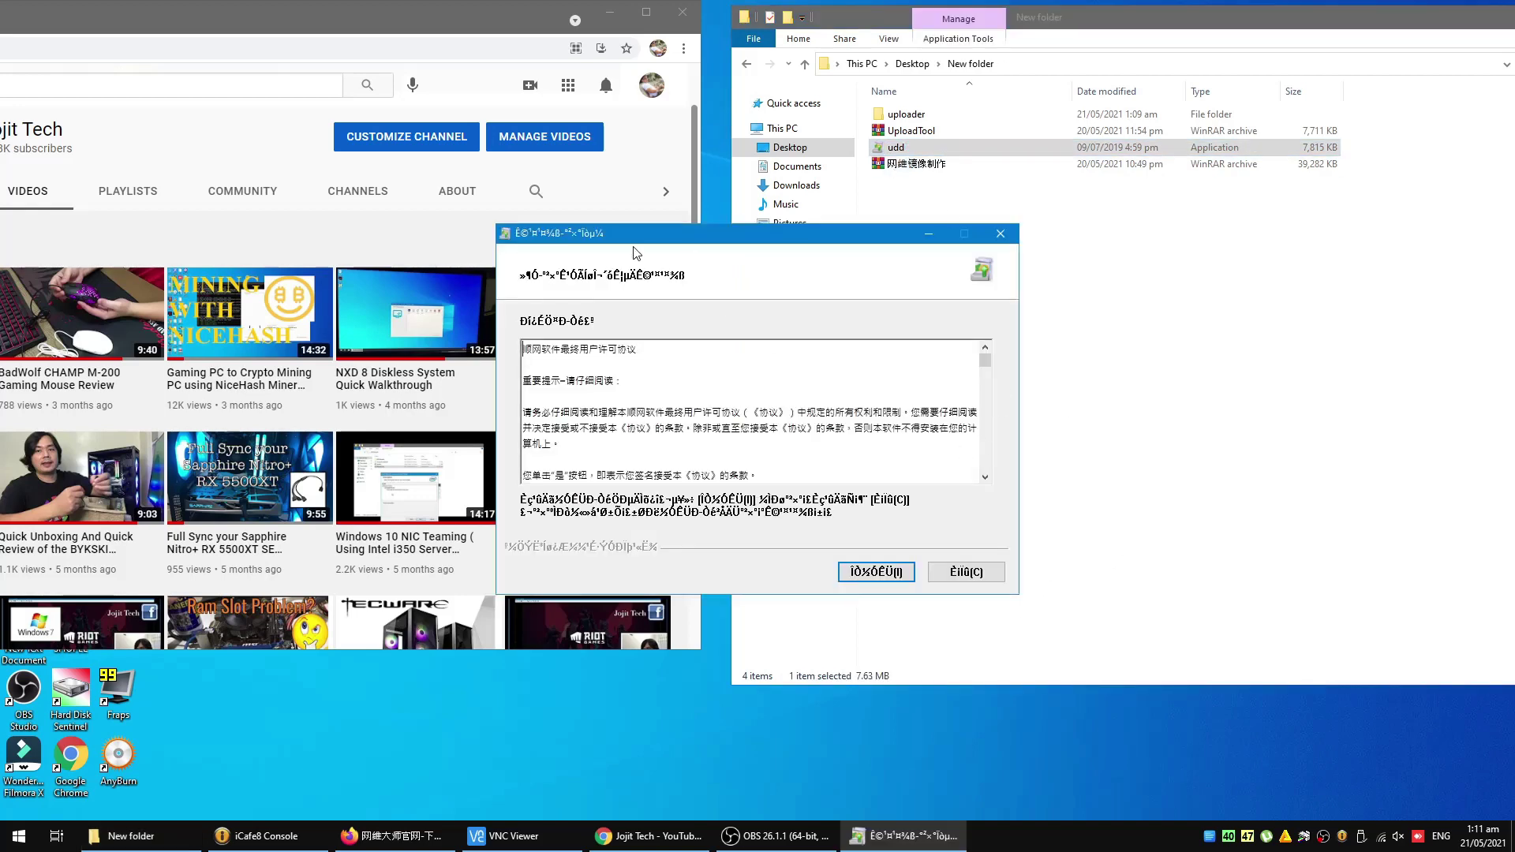
{"action": "left_click", "coordinate": [974, 577]}
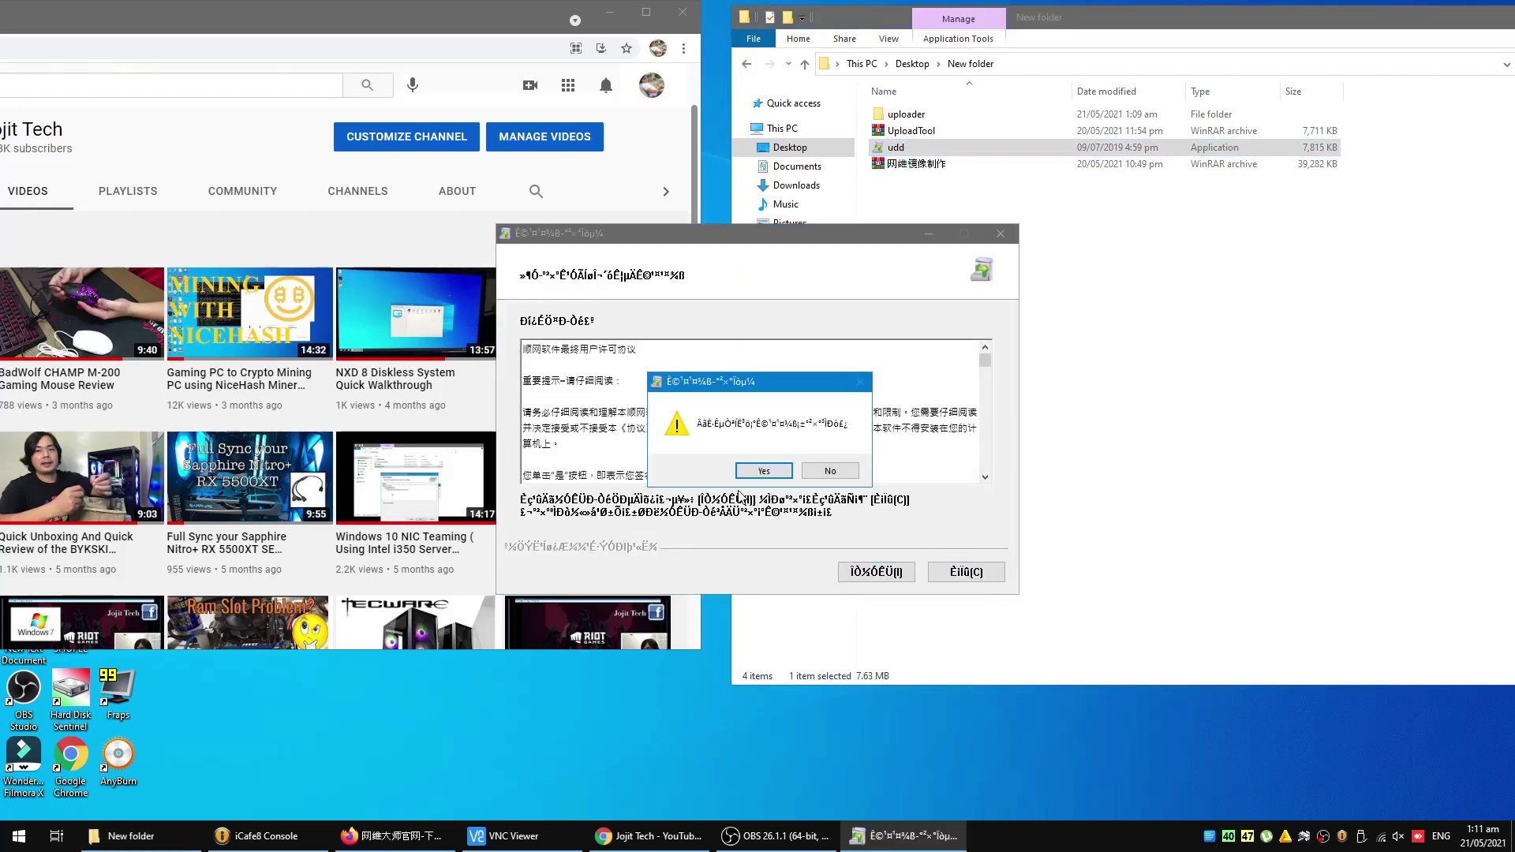
{"action": "left_click", "coordinate": [761, 474]}
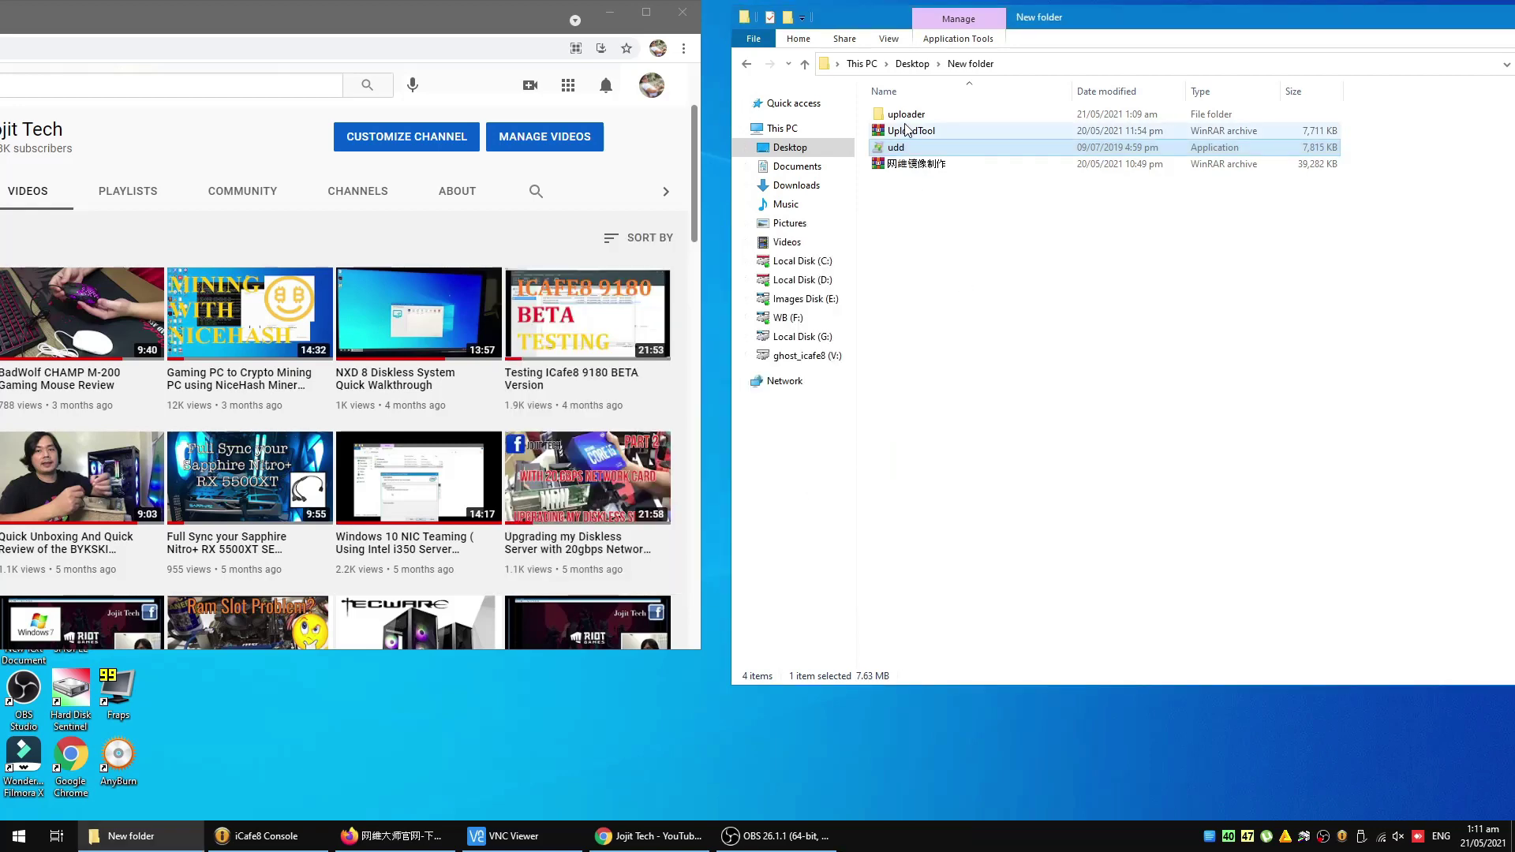
- Run mbr_read from the uploader folder and start the GHO-to-IMG conversion of F:/20H1_Spectre.GHO with the preset values
{"action": "double_click", "coordinate": [901, 116]}
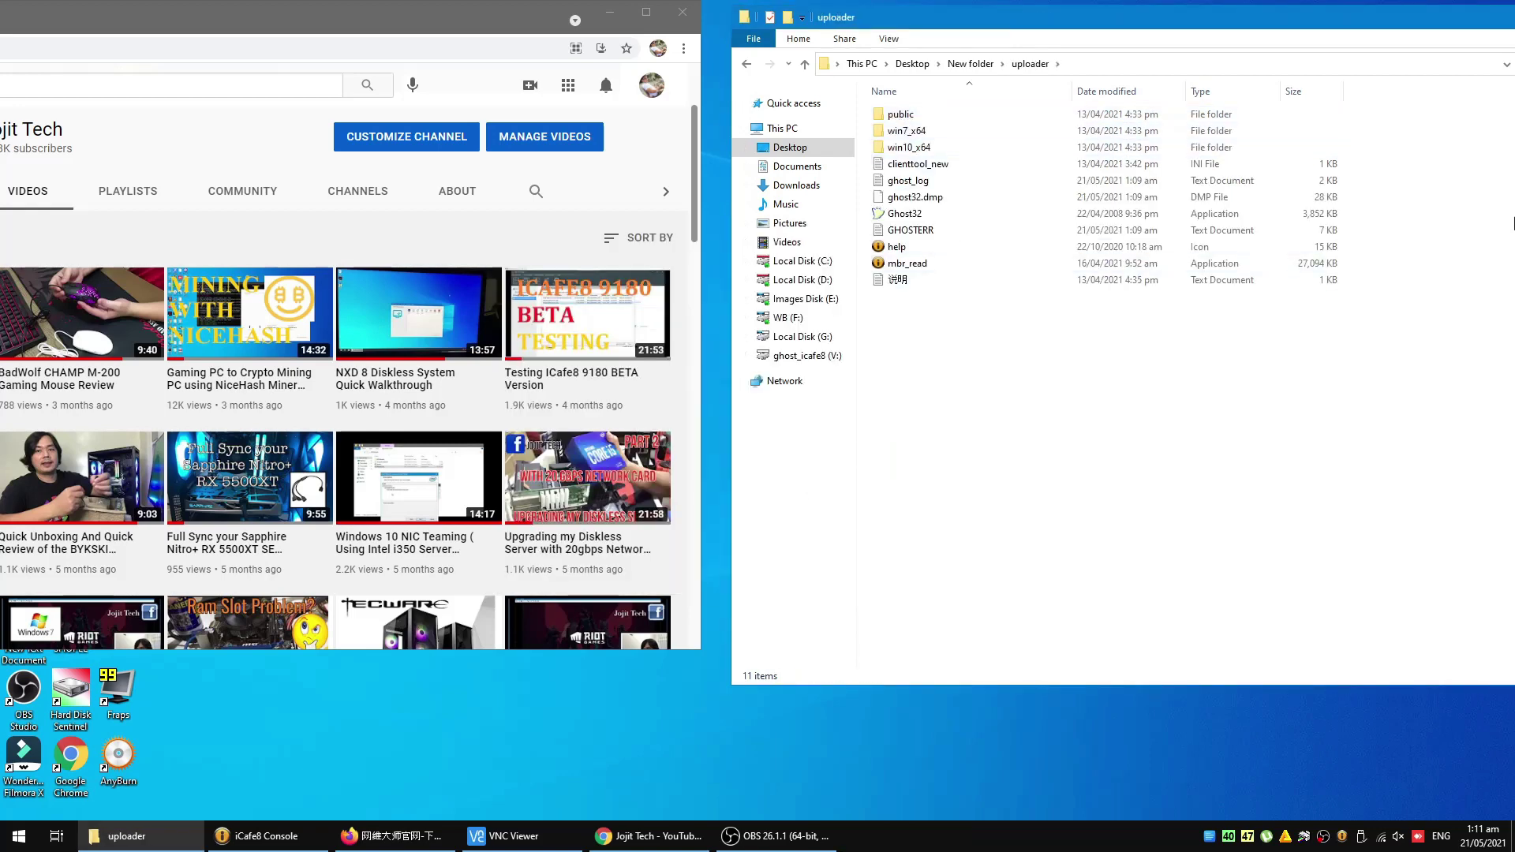
{"action": "left_click_drag", "start_coordinate": [1024, 22], "coordinate": [908, 30]}
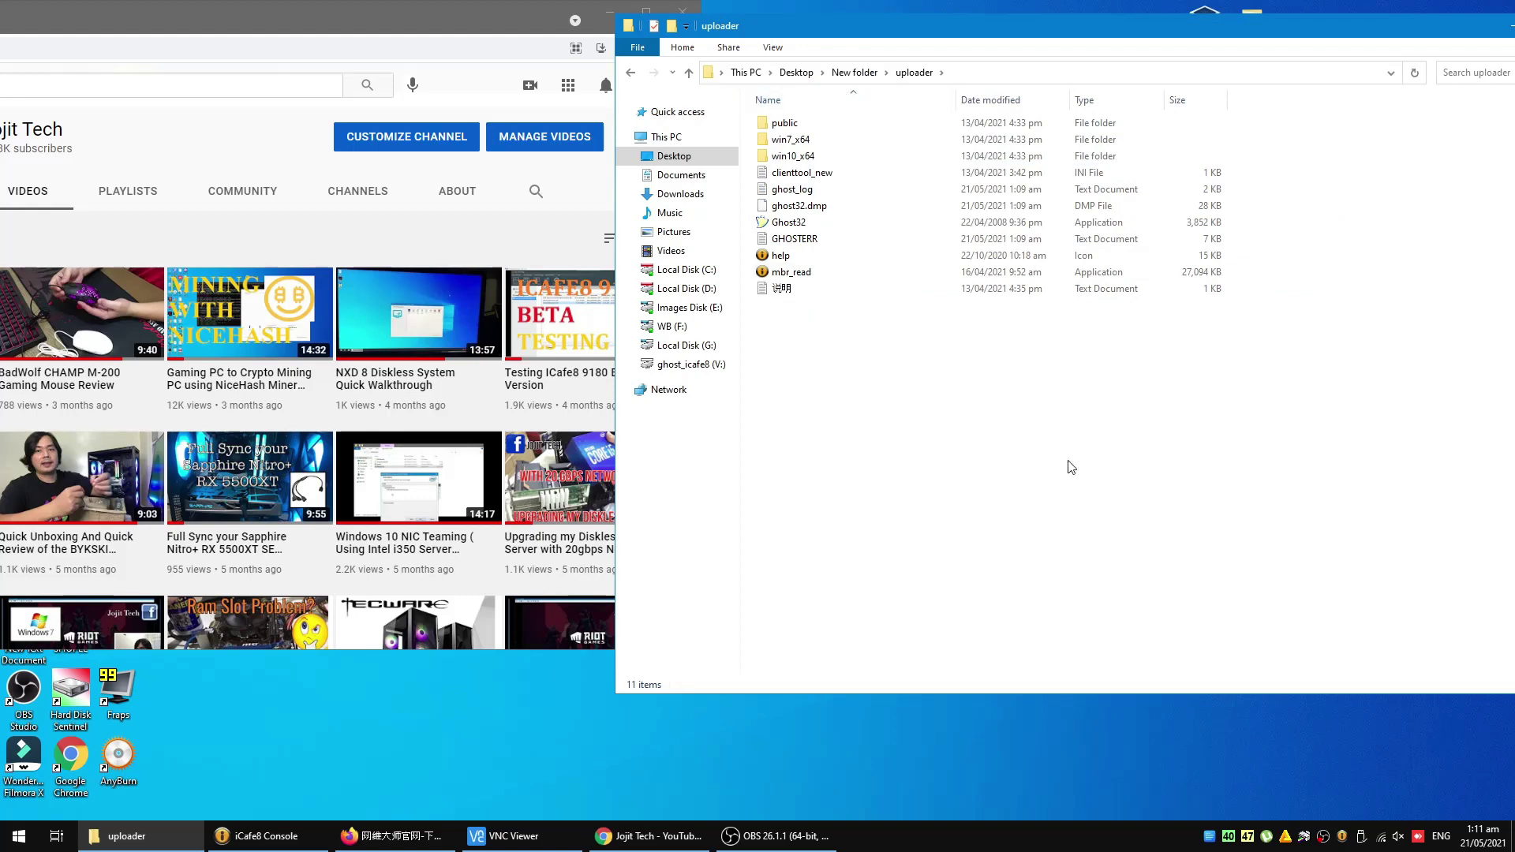
{"action": "left_click_drag", "start_coordinate": [1191, 36], "coordinate": [1049, 29]}
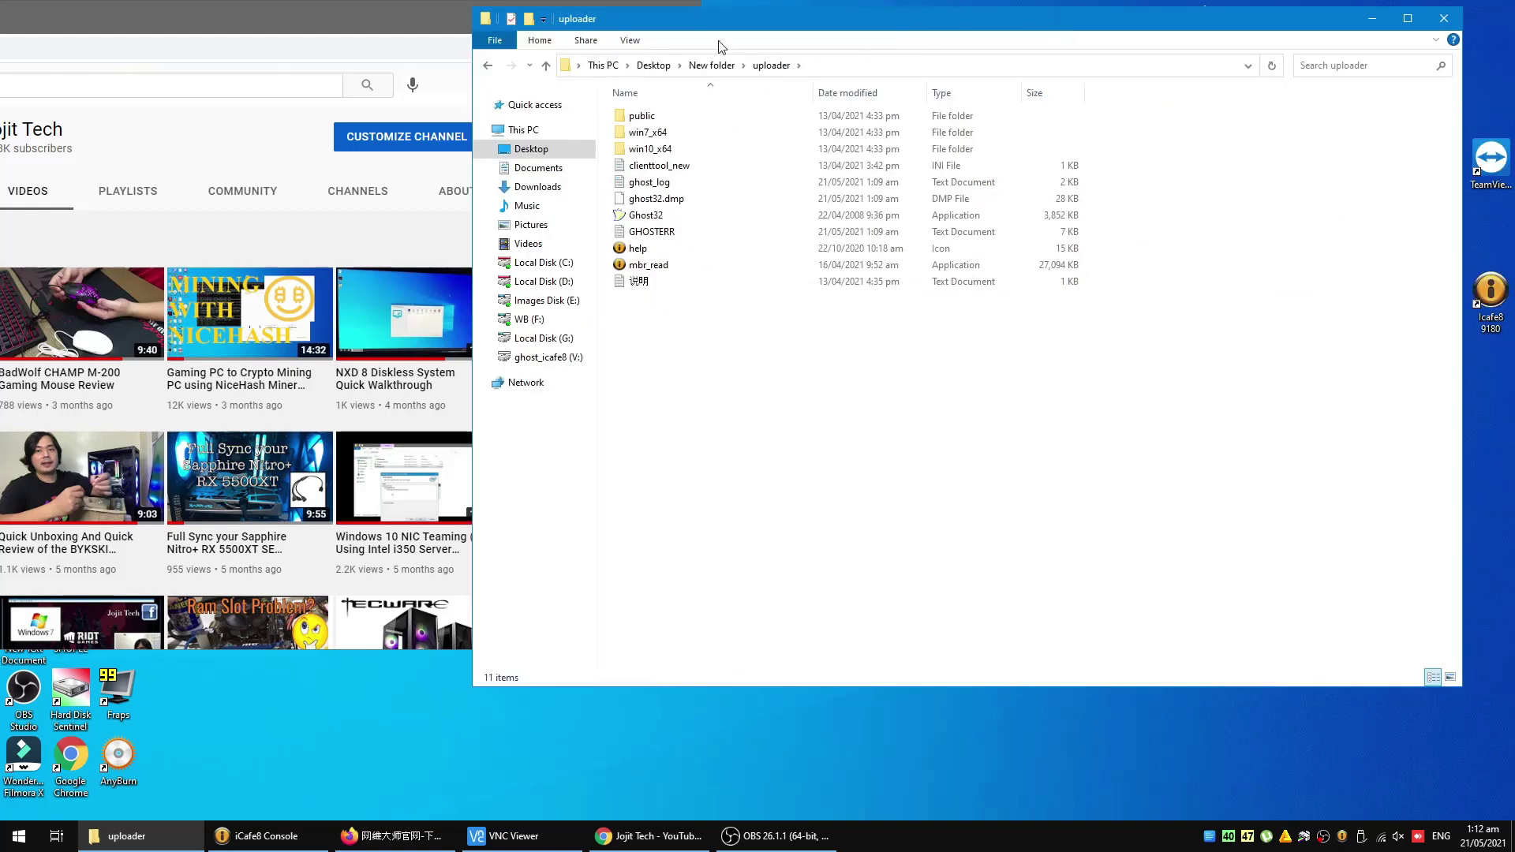
{"action": "double_click", "coordinate": [648, 264]}
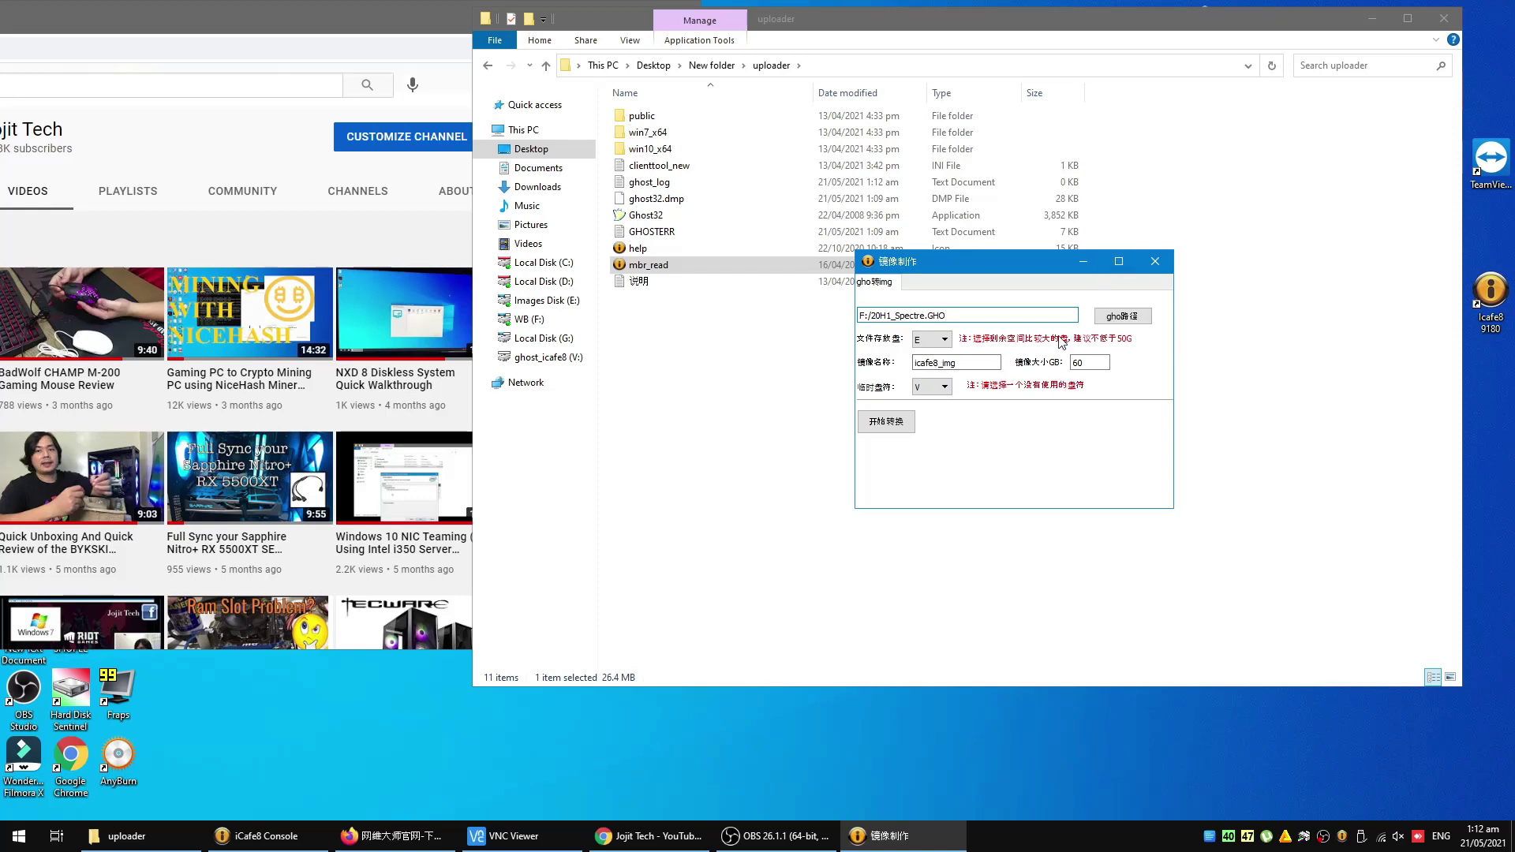
{"action": "left_click", "coordinate": [890, 424]}
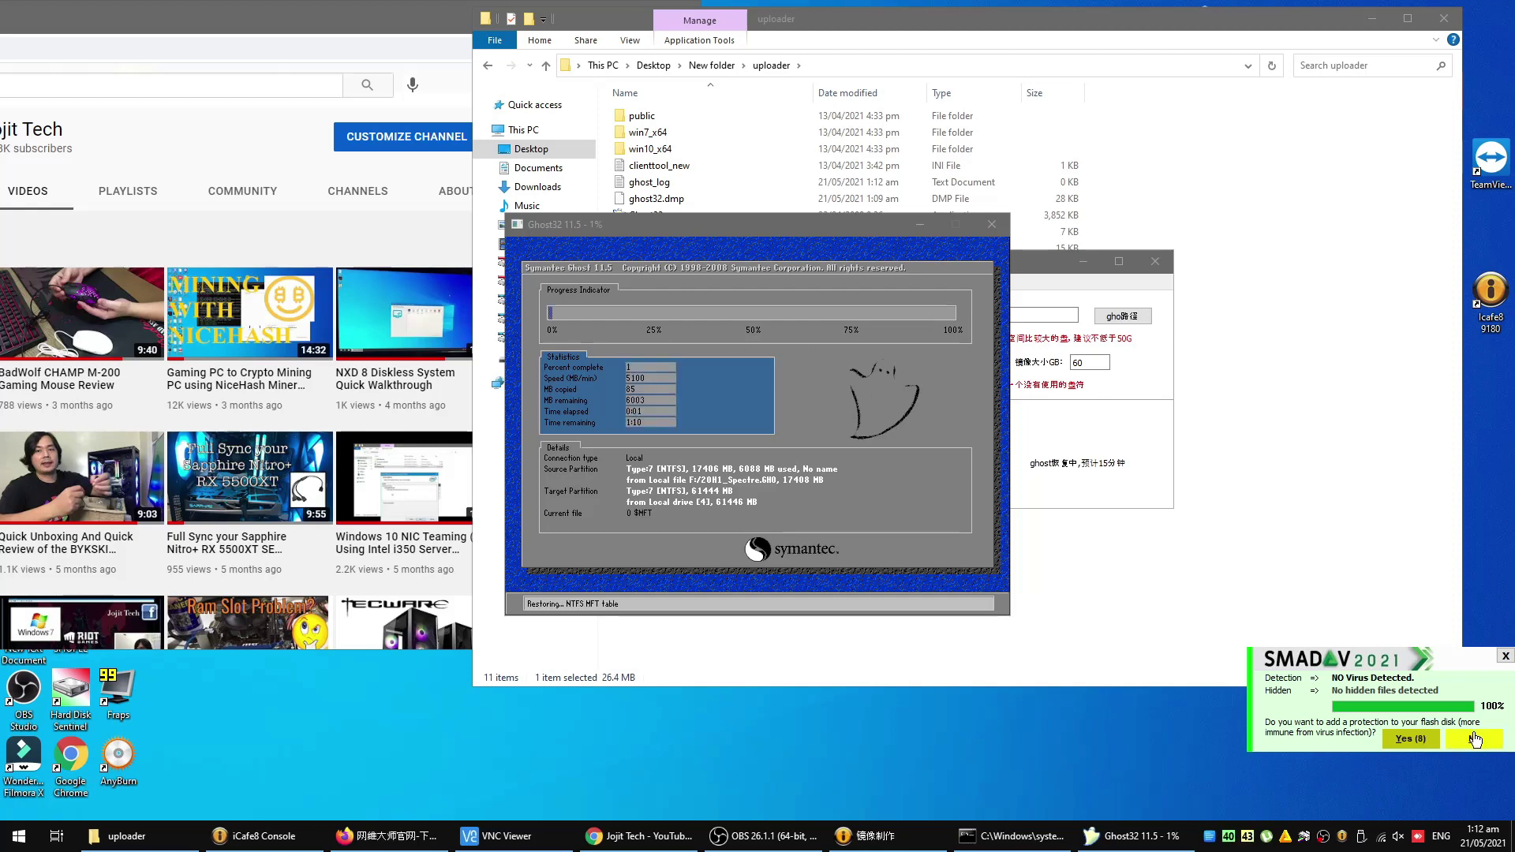
- Arrange the Ghost32 progress window and the 镜像制作 window side by side so both can be monitored
{"action": "left_click_drag", "start_coordinate": [689, 226], "coordinate": [784, 149]}
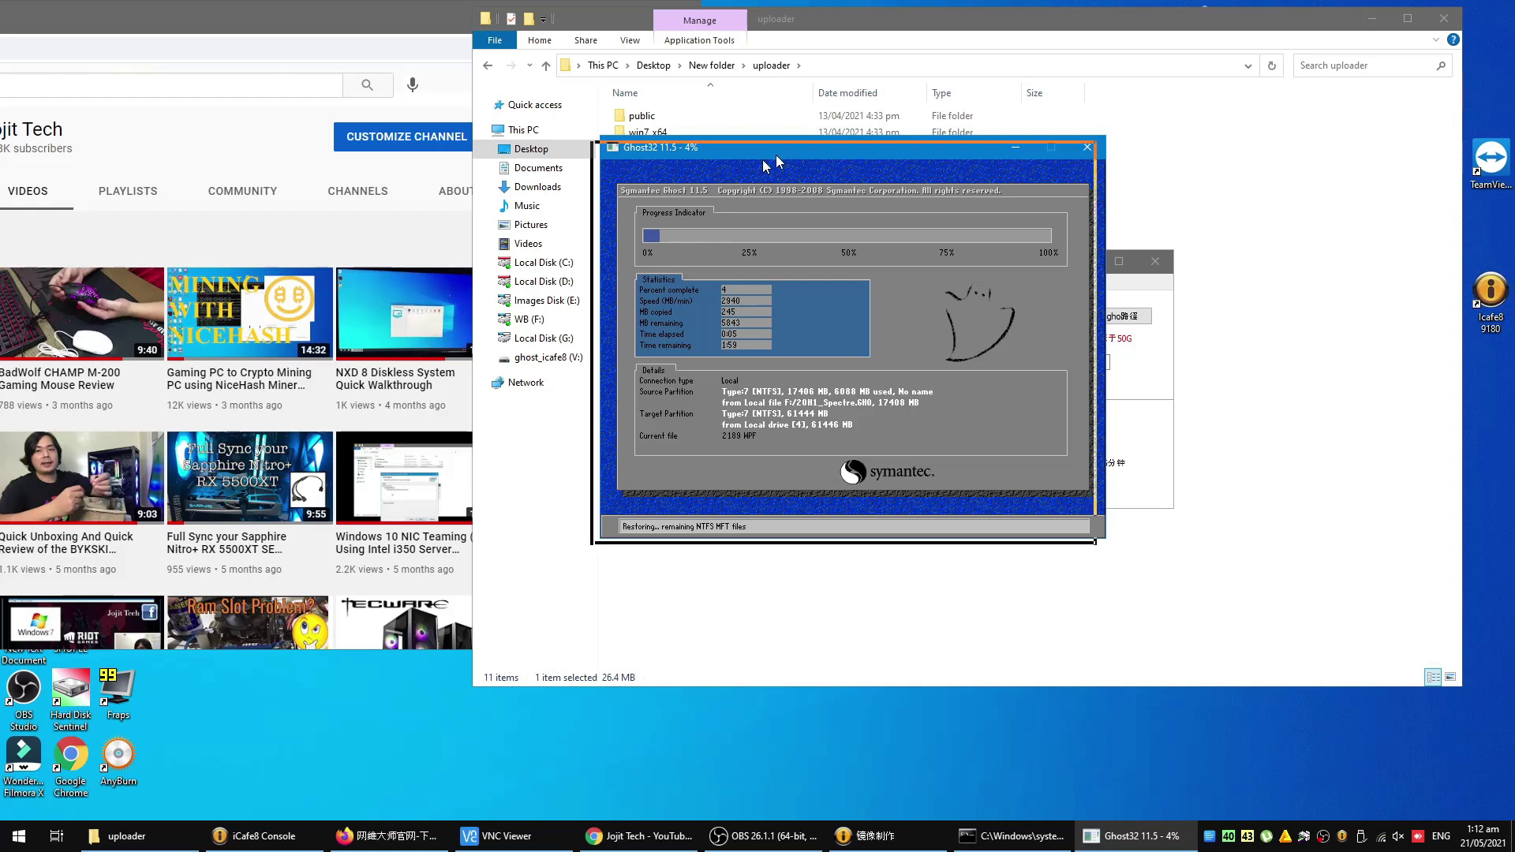
{"action": "left_click_drag", "start_coordinate": [784, 149], "coordinate": [567, 204]}
{"action": "left_click_drag", "start_coordinate": [1009, 271], "coordinate": [1076, 308]}
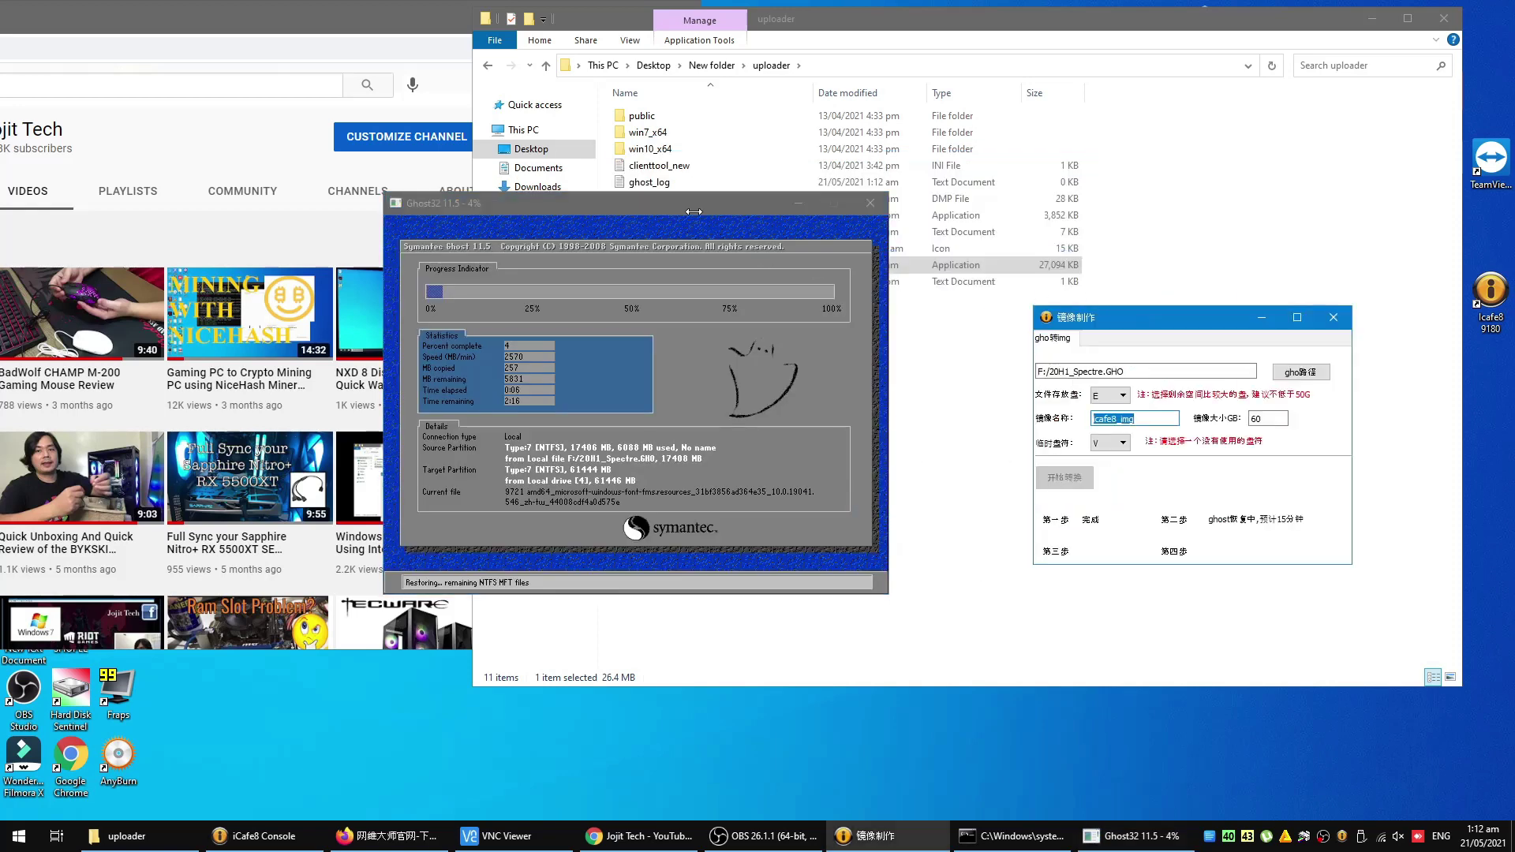
{"action": "left_click_drag", "start_coordinate": [703, 202], "coordinate": [732, 223]}
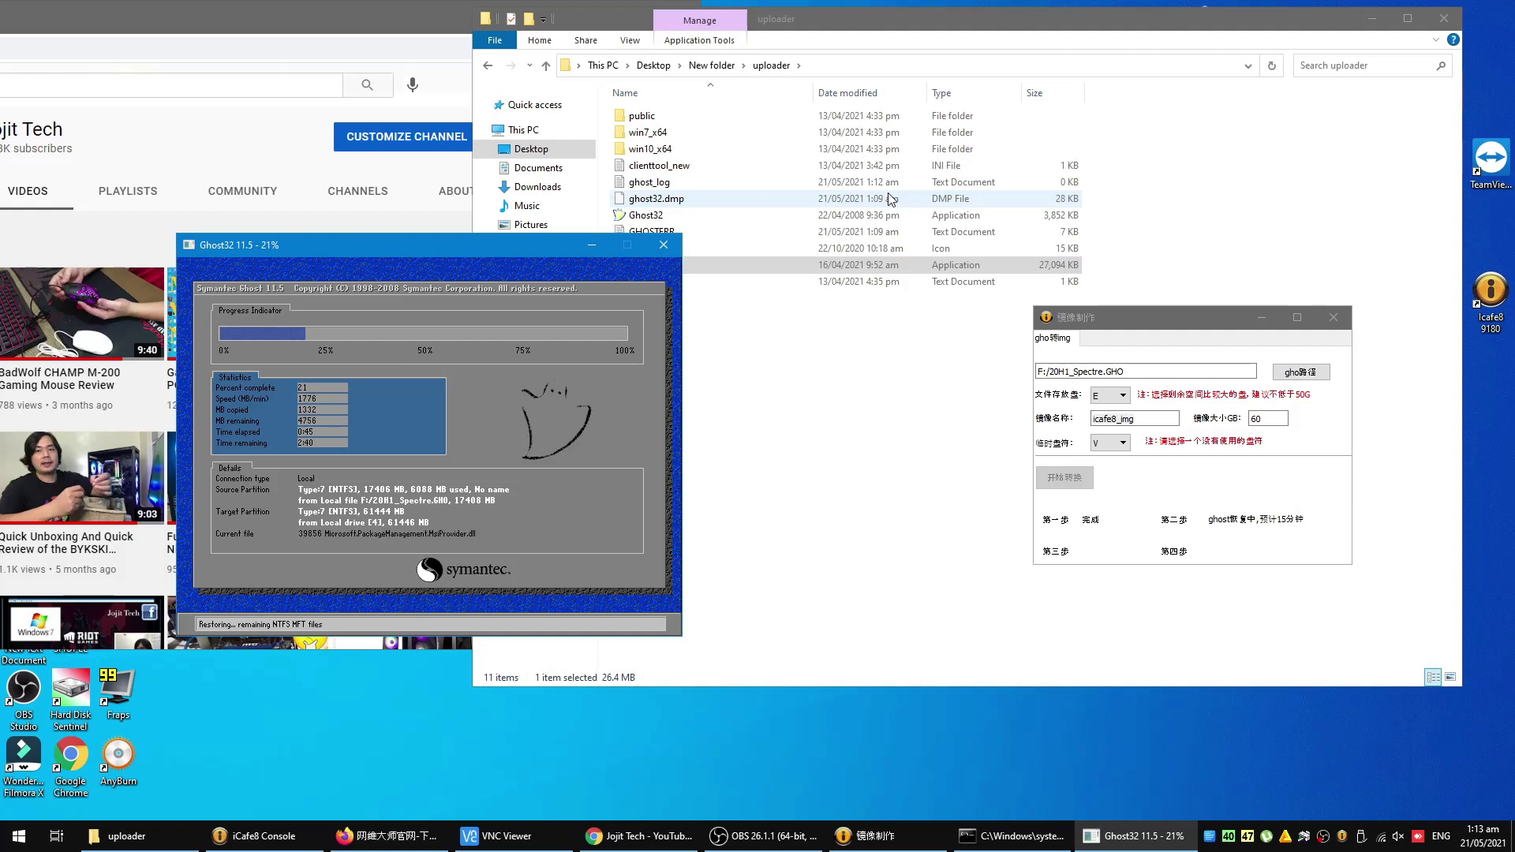
- Highlight the F:/20H1_Spectre.GHO source path in the 镜像制作 window and shift the Ghost32 progress window away from the desktop's edge
{"action": "left_click_drag", "start_coordinate": [1125, 371], "coordinate": [1037, 371]}
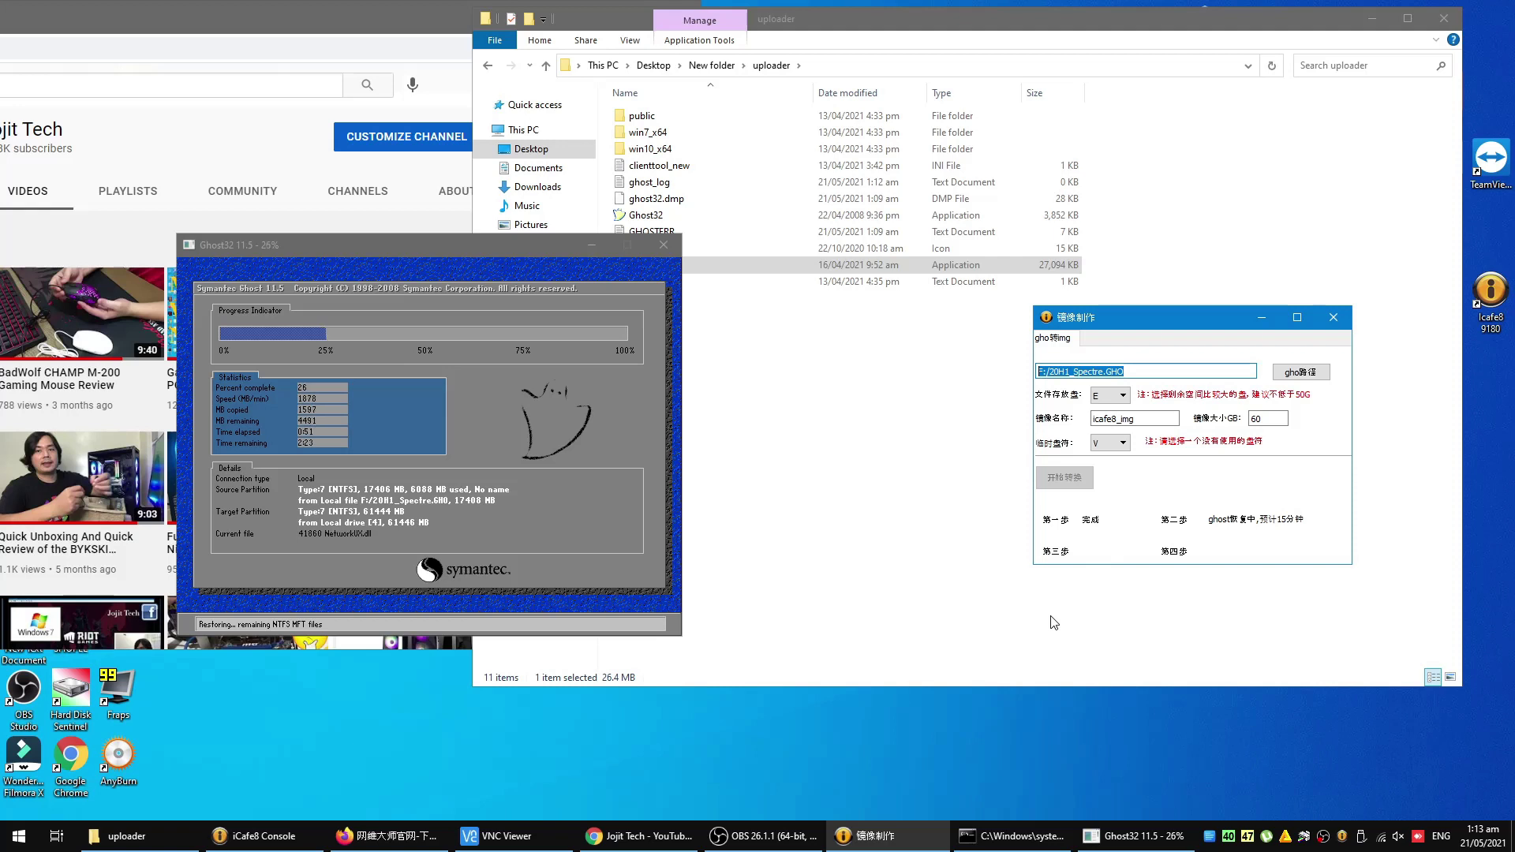
{"action": "left_click", "coordinate": [1143, 370]}
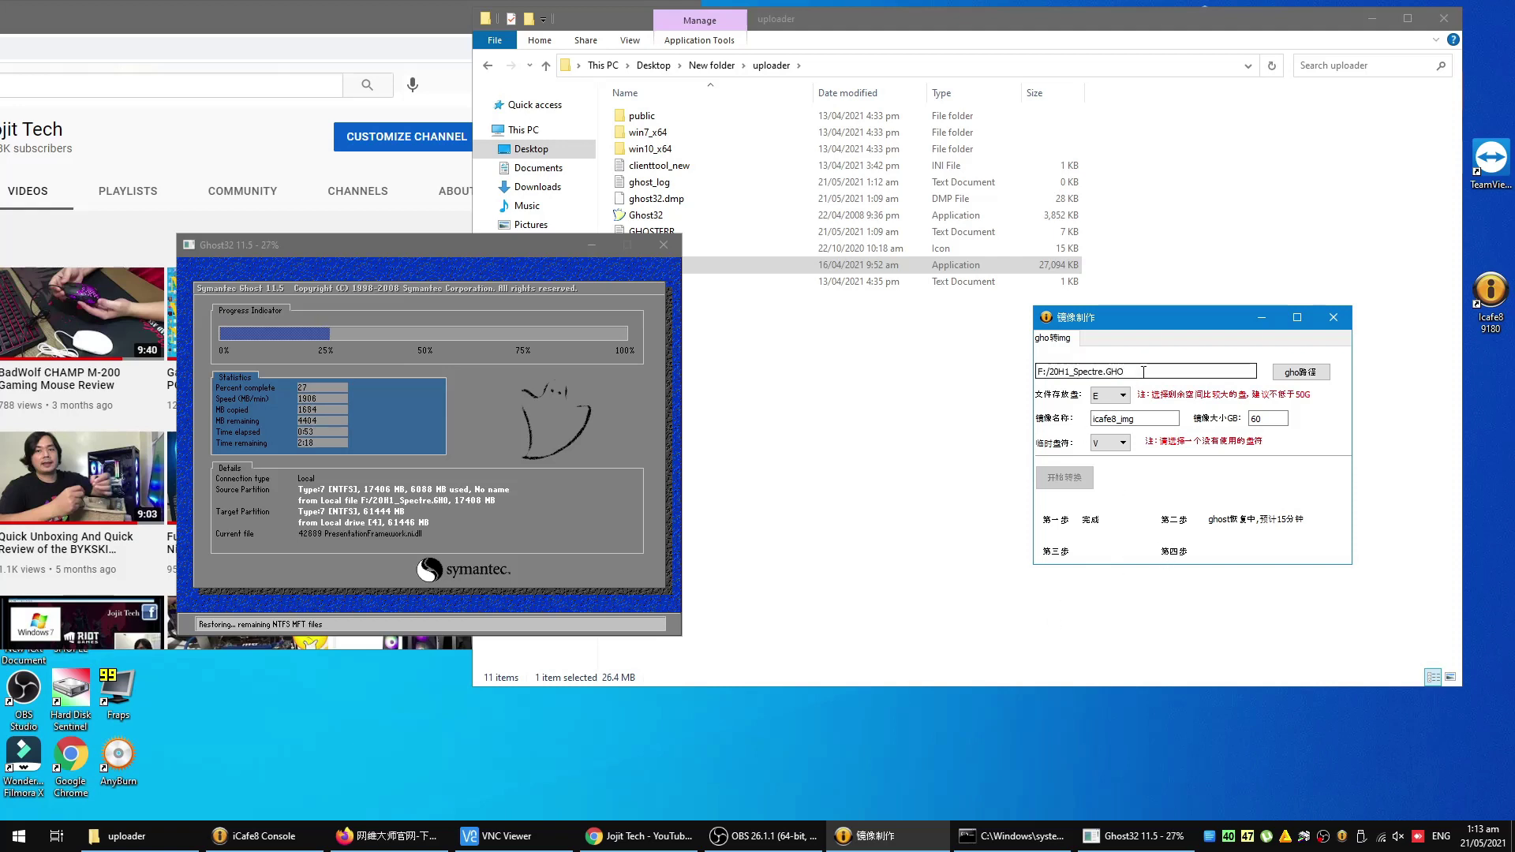
{"action": "left_click", "coordinate": [1043, 372]}
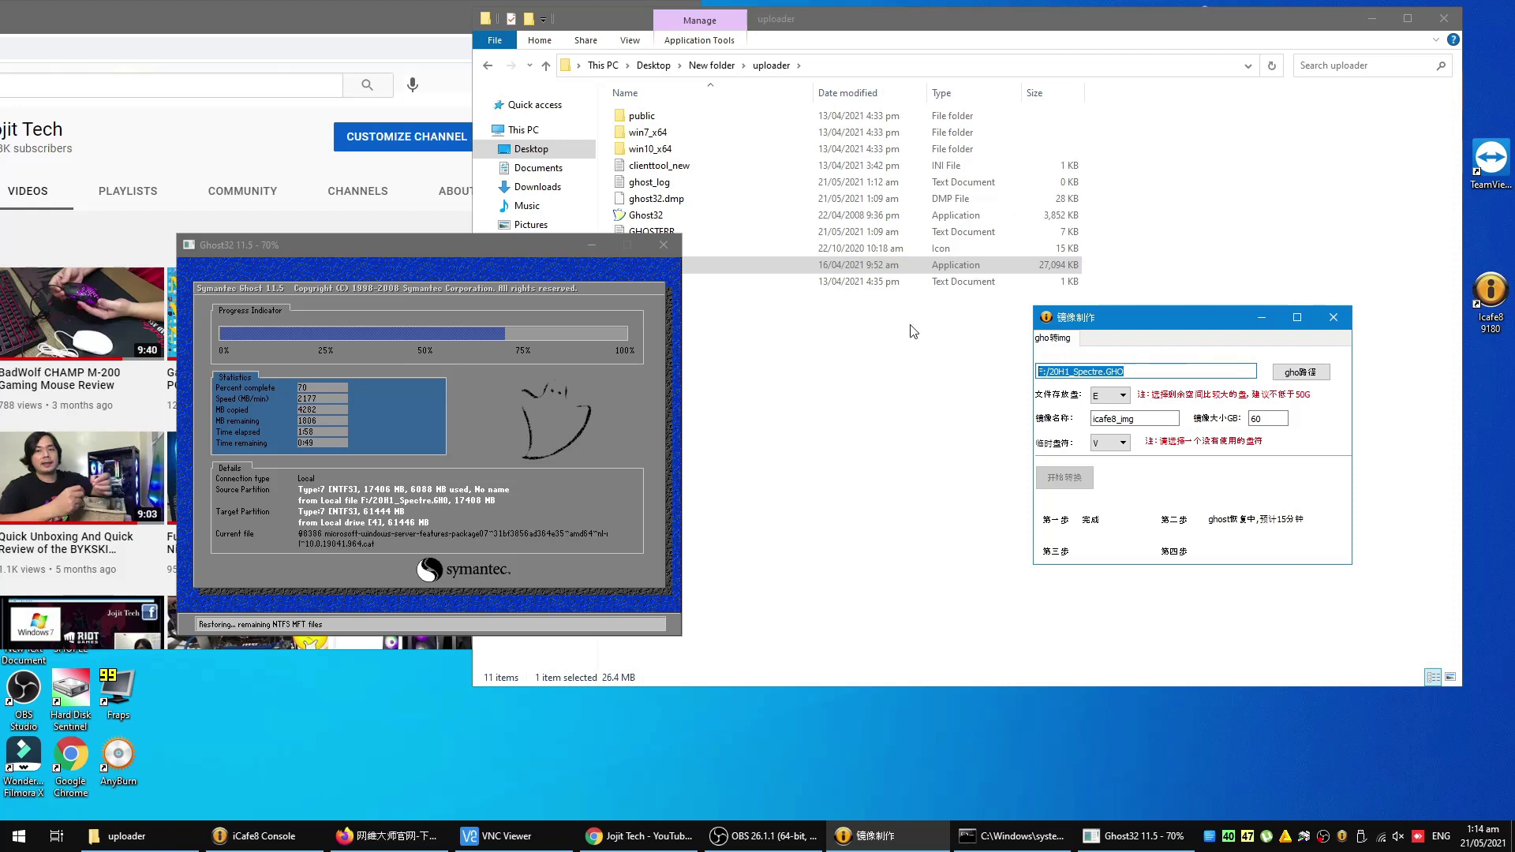
{"action": "left_click_drag", "start_coordinate": [519, 249], "coordinate": [590, 270]}
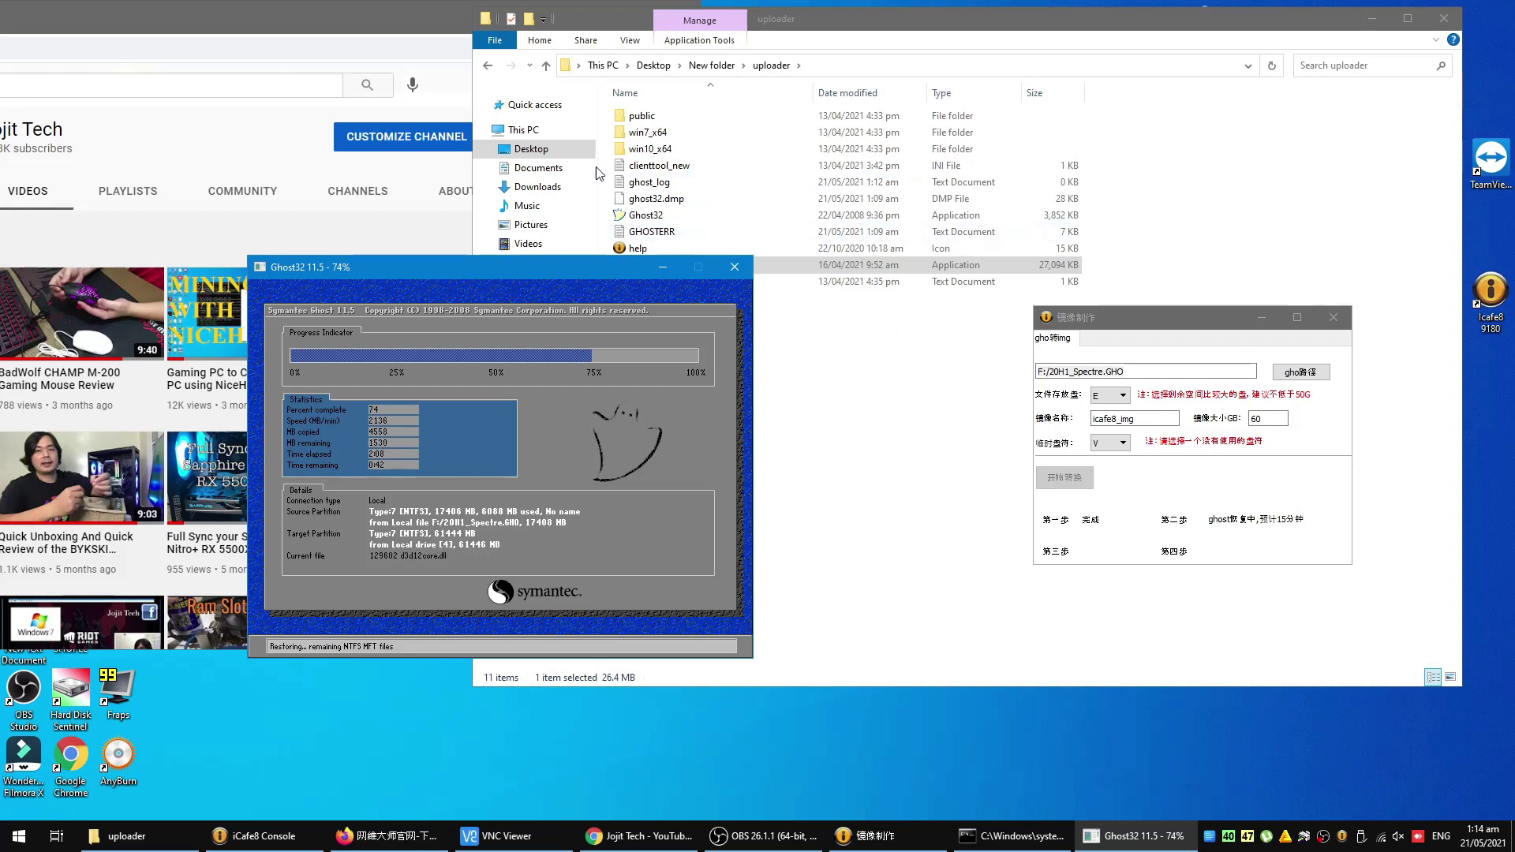
- Open the Windows virtual memory settings from the computer's advanced system properties and performance options
{"action": "left_click", "coordinate": [539, 131]}
{"action": "right_click", "coordinate": [906, 376]}
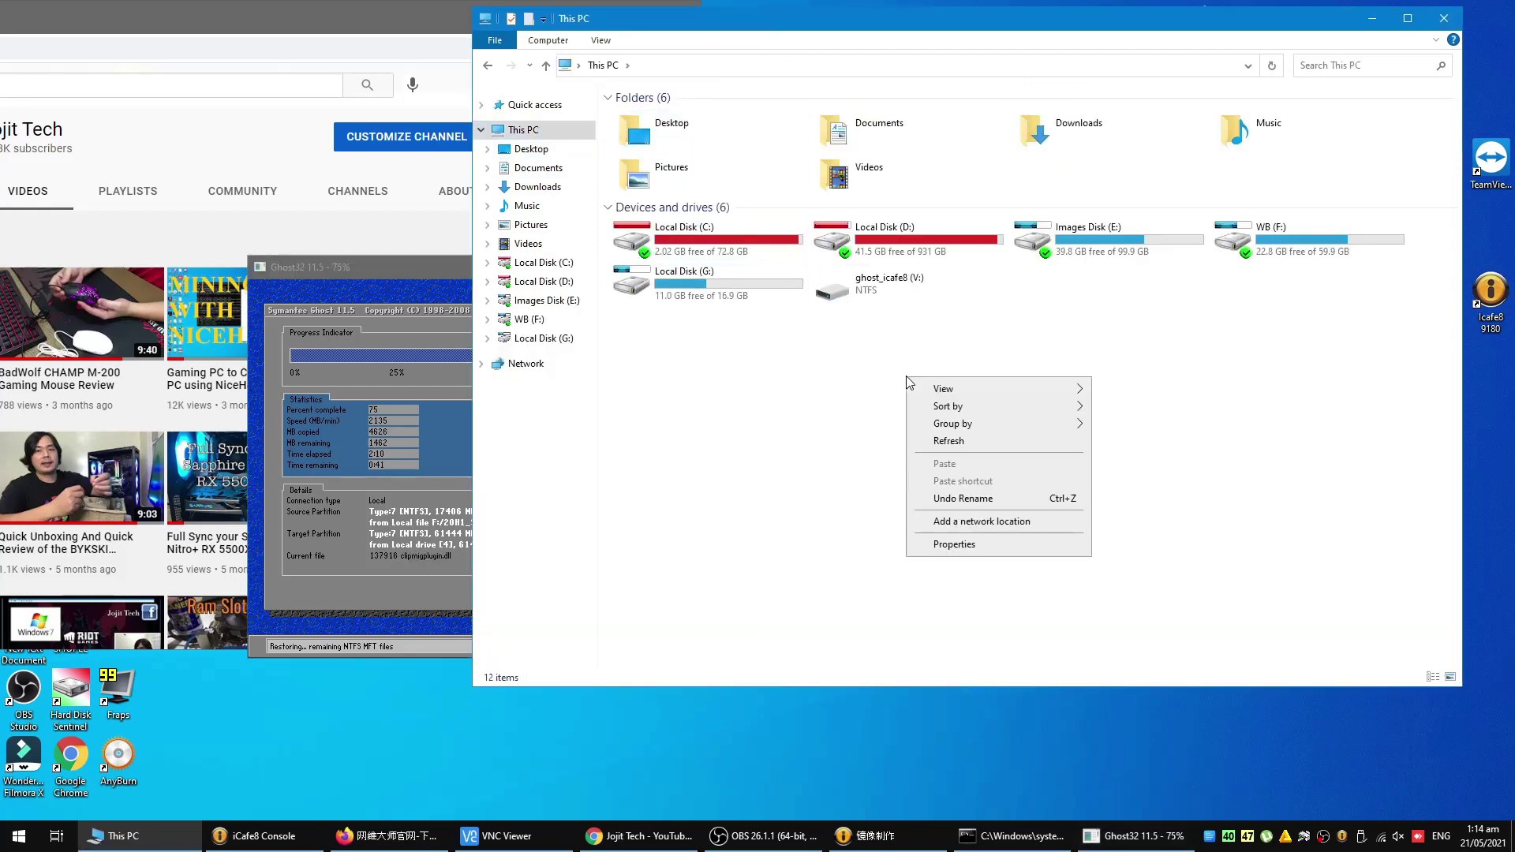
{"action": "left_click", "coordinate": [974, 550]}
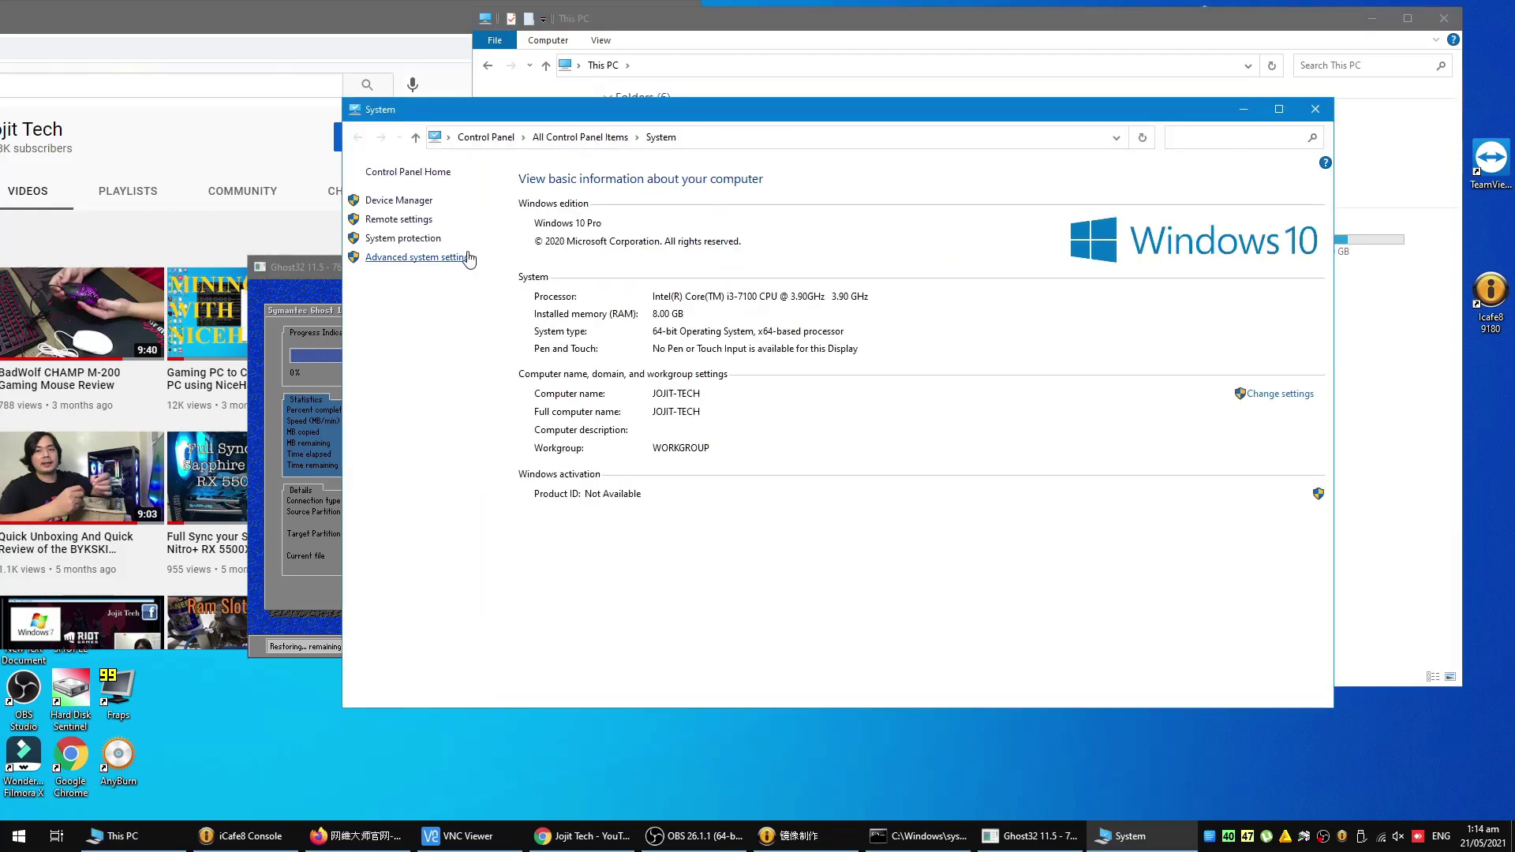
{"action": "left_click", "coordinate": [418, 260]}
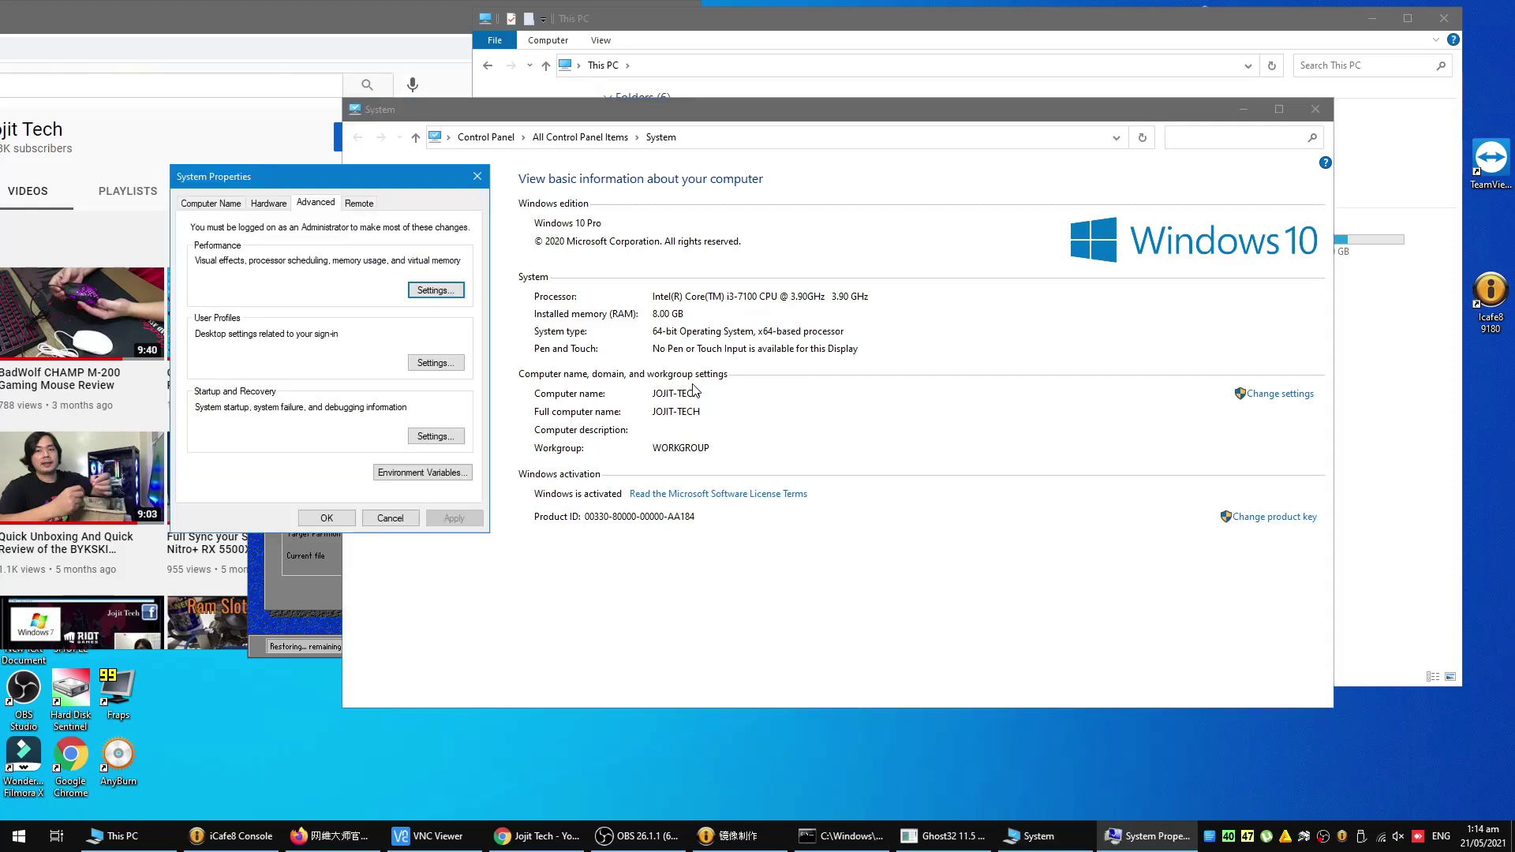
{"action": "left_click", "coordinate": [444, 292]}
{"action": "left_click", "coordinate": [287, 263]}
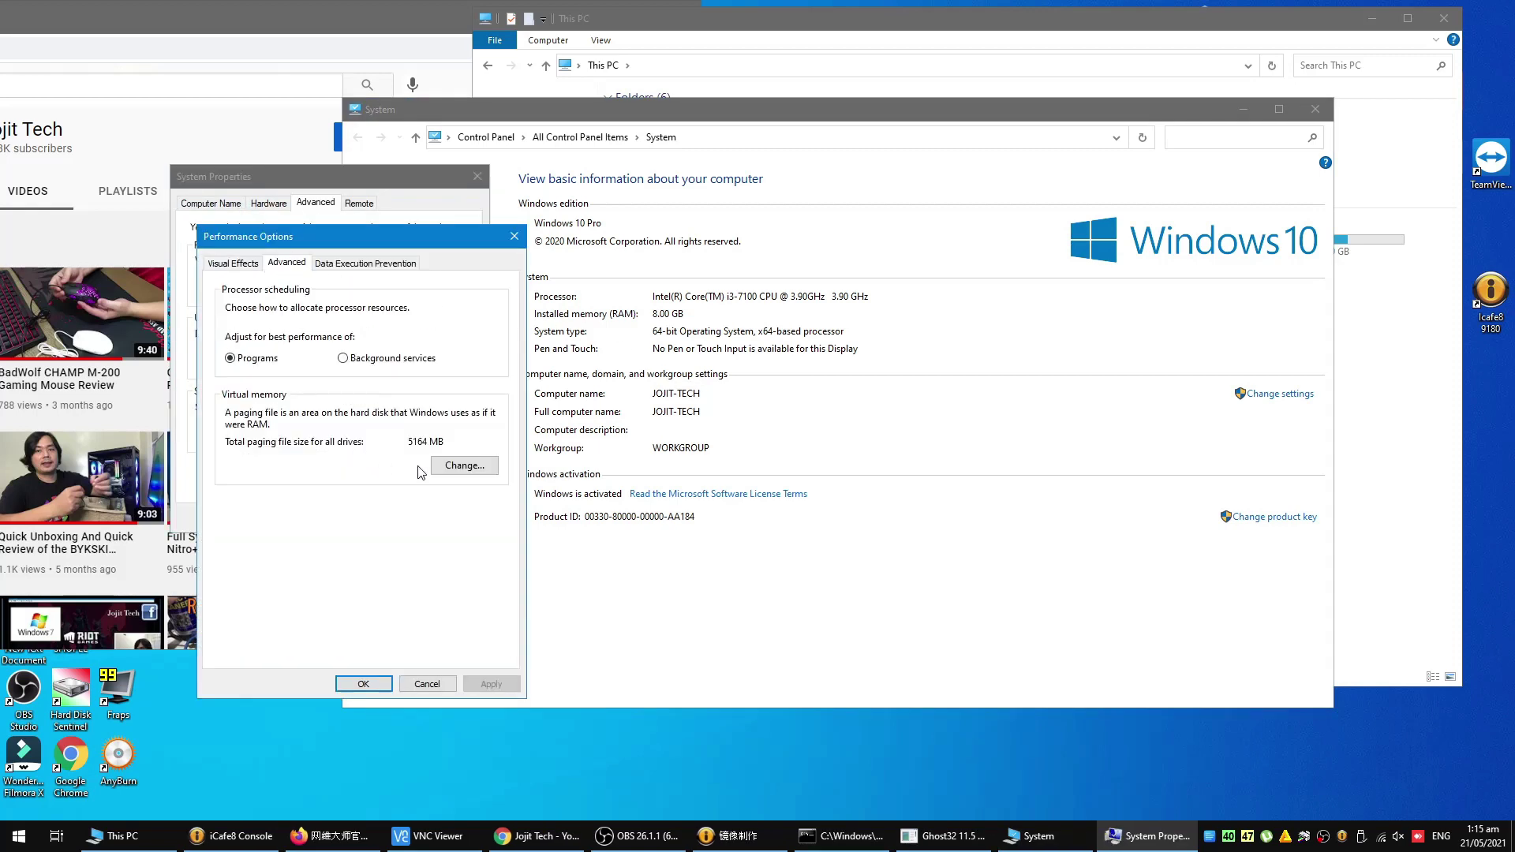
{"action": "left_click", "coordinate": [466, 471]}
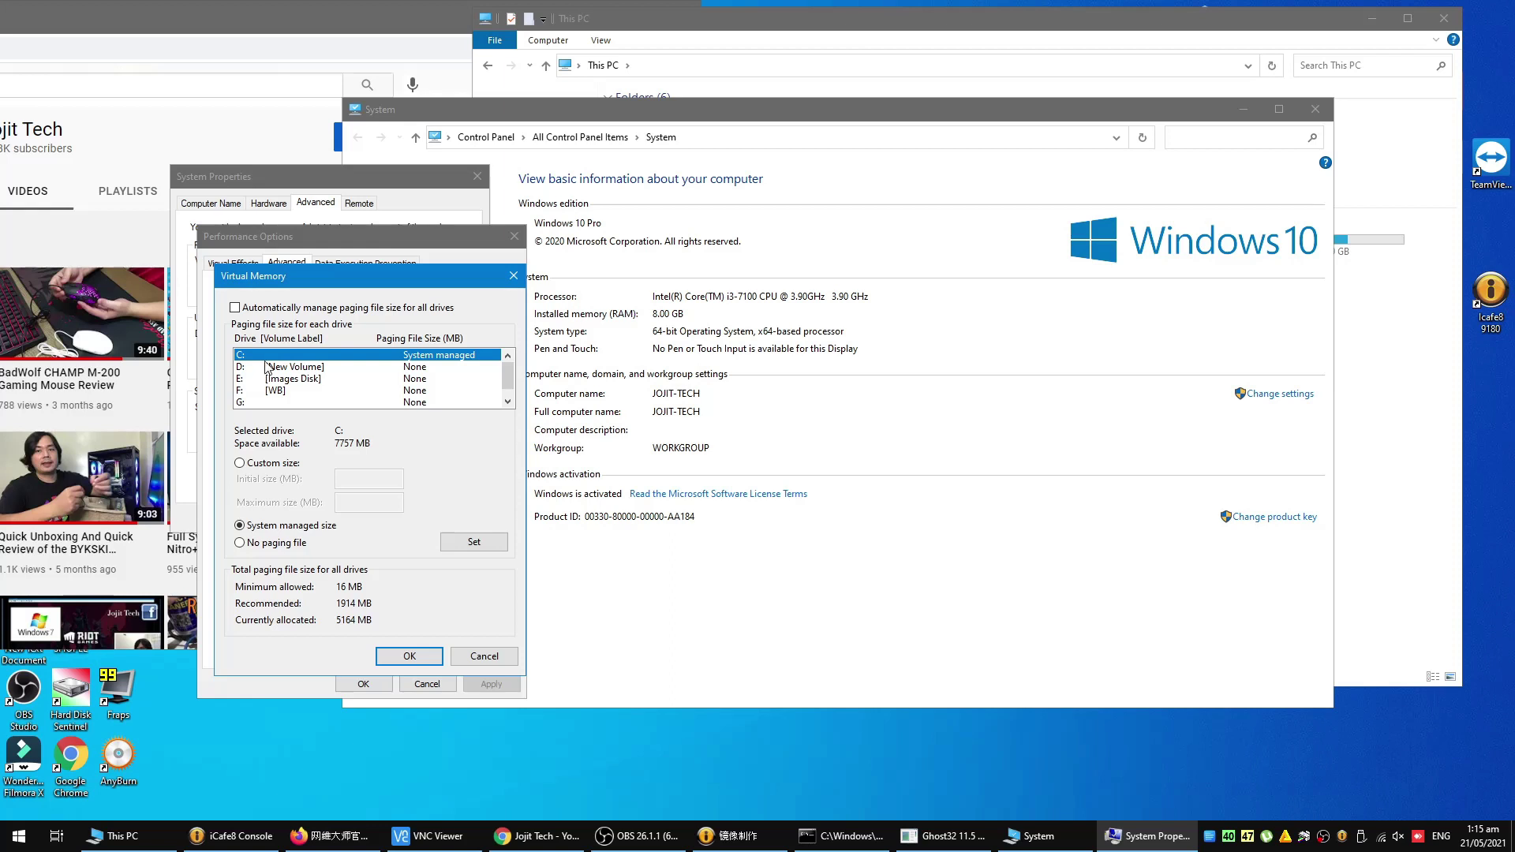
- Try the No paging file option for drive C:, cancel the virtual memory change and close the performance options
{"action": "left_click", "coordinate": [251, 544]}
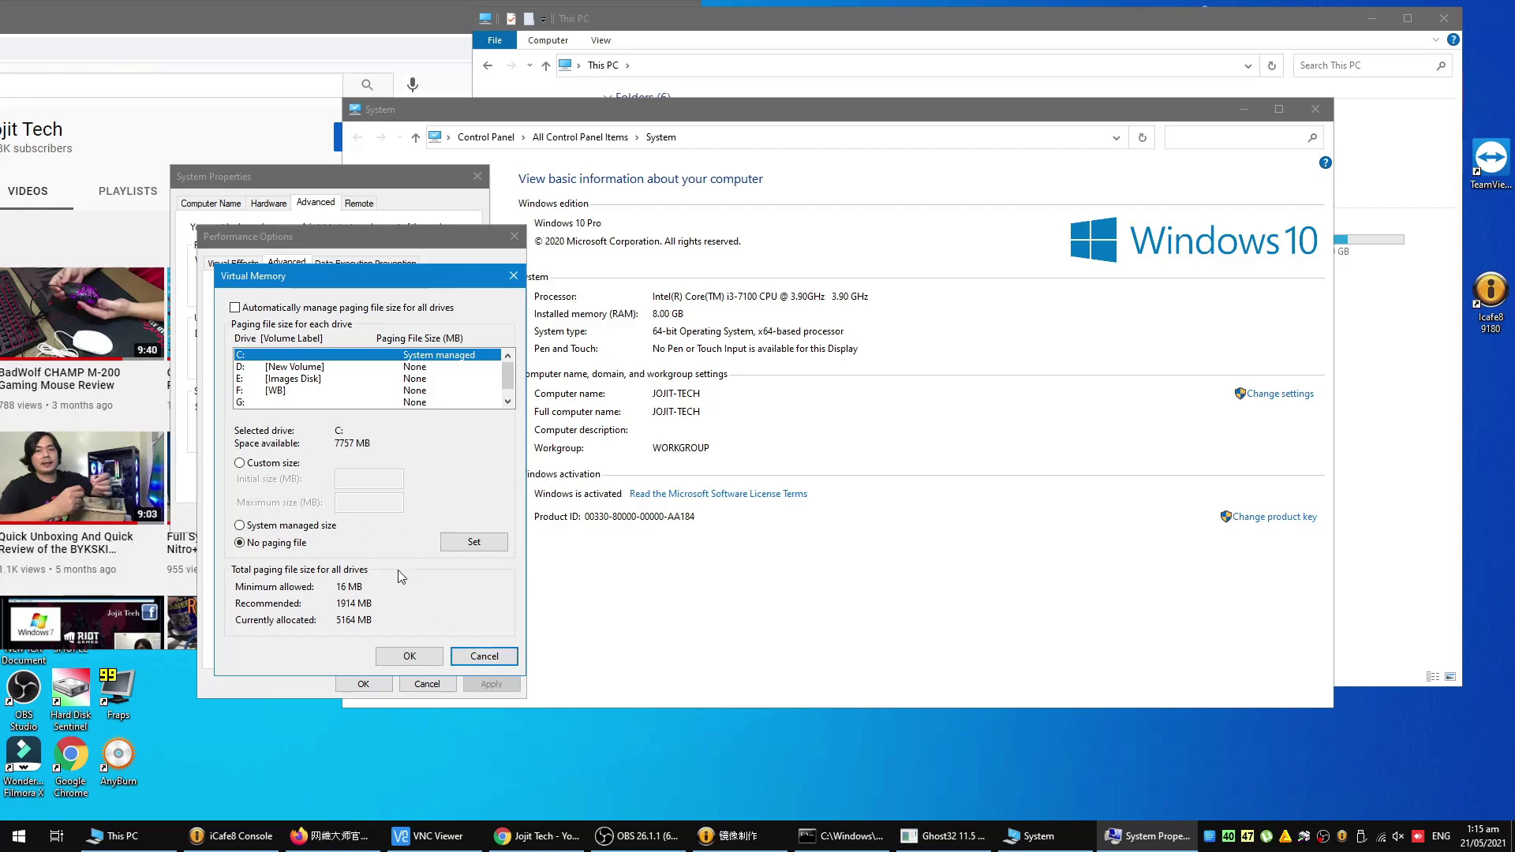
{"action": "left_click", "coordinate": [484, 655]}
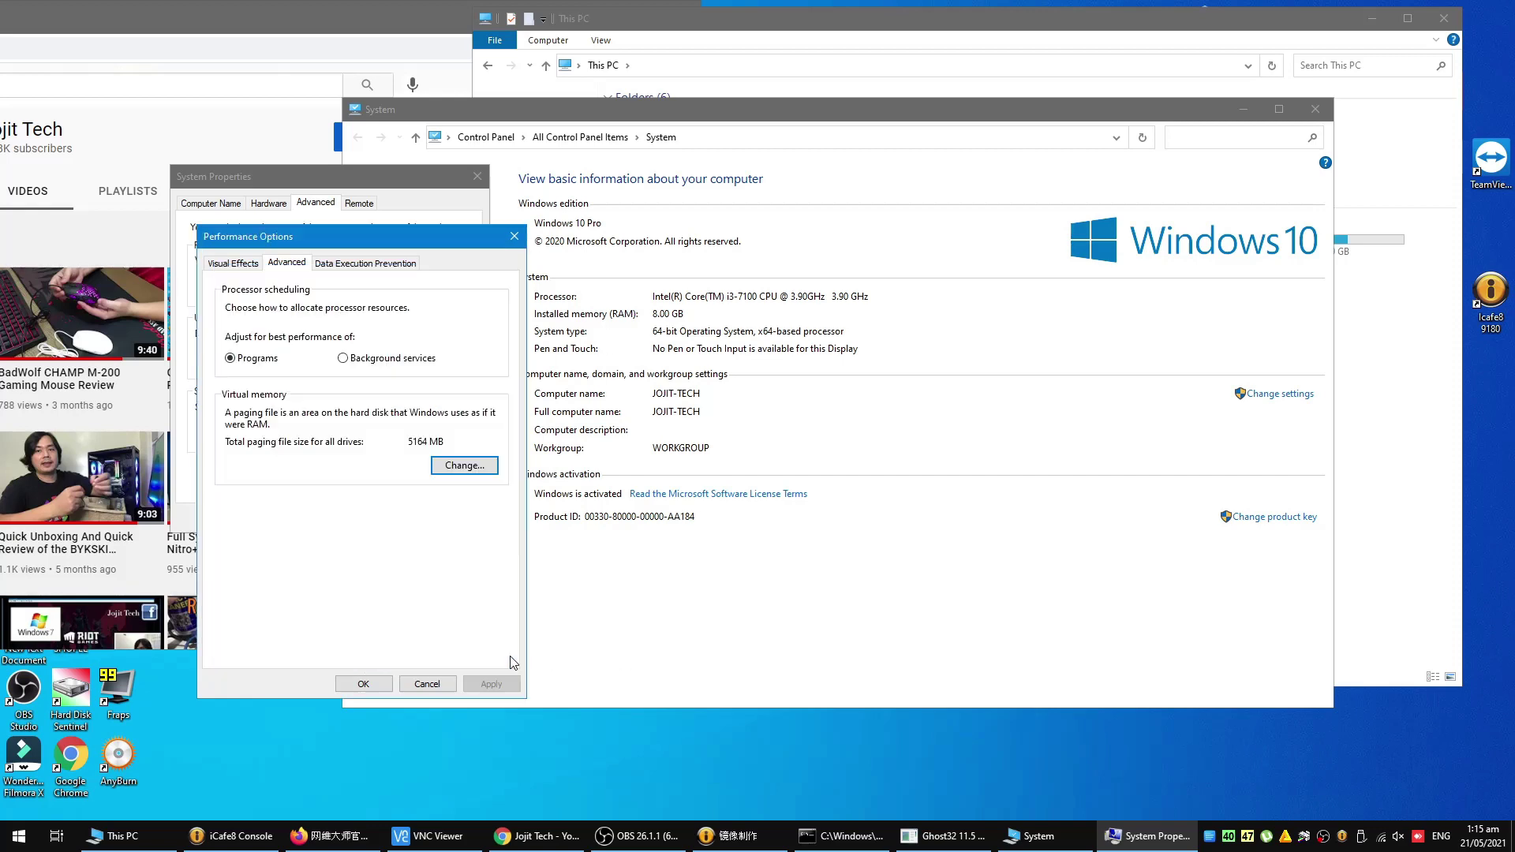
{"action": "left_click", "coordinate": [363, 684]}
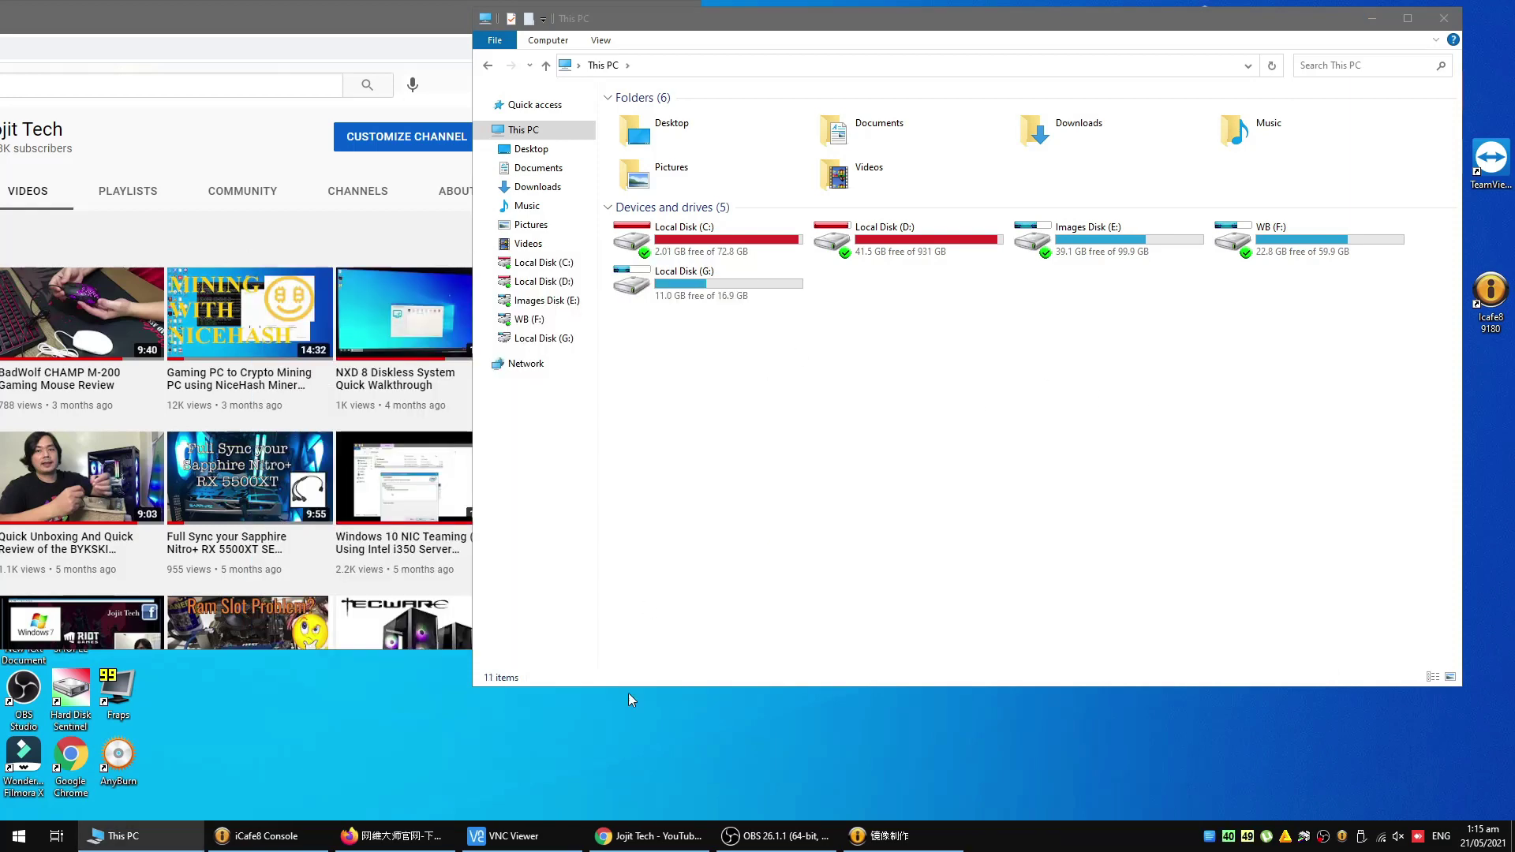
- Bring up the 镜像制作 window to check the conversion stages and decline SMADAV's flash disk protection
{"action": "left_click", "coordinate": [883, 835]}
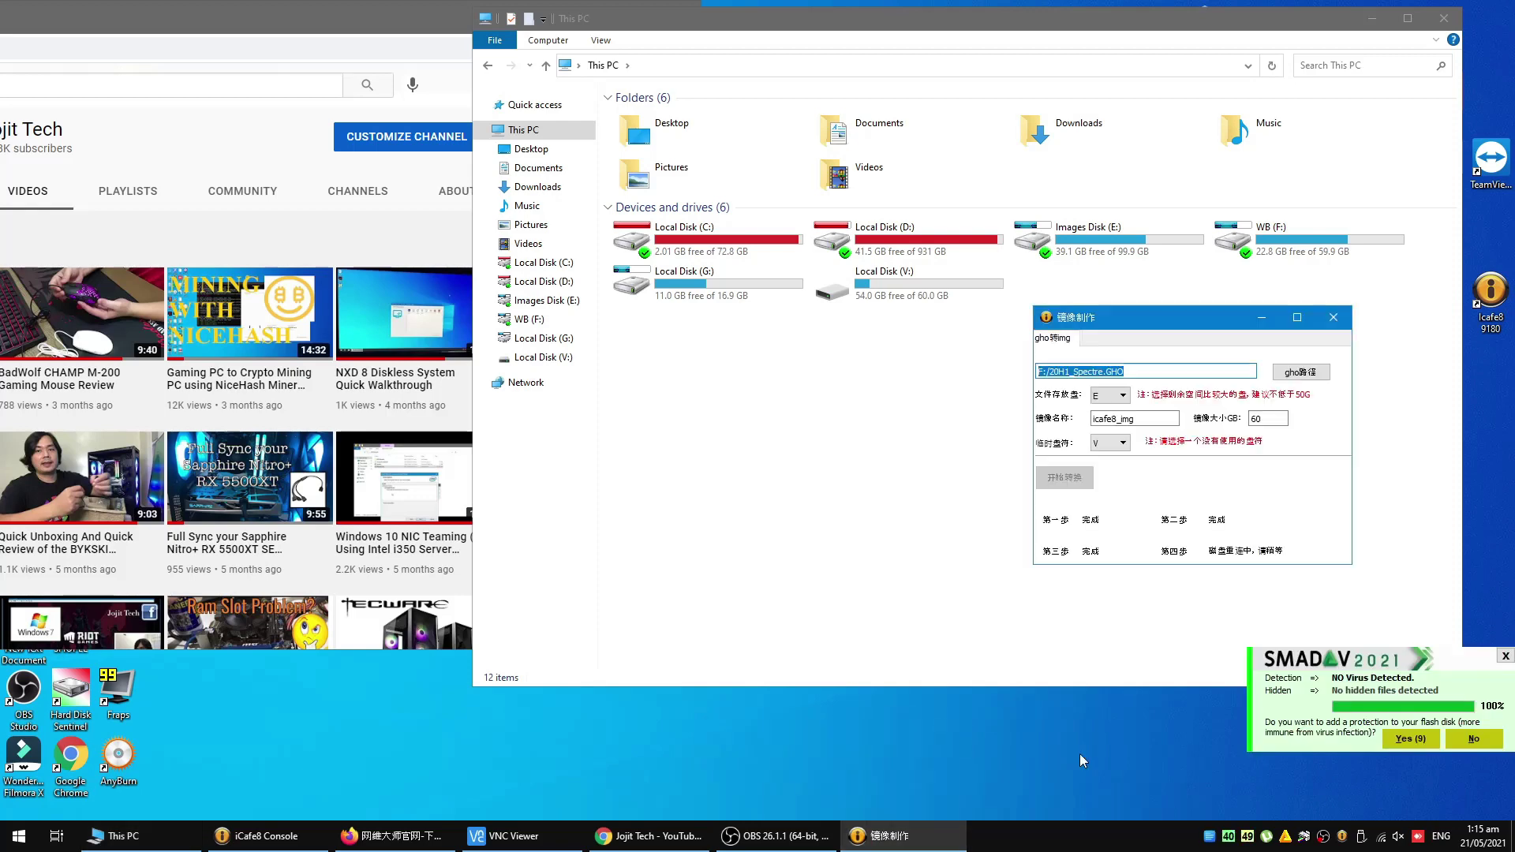
{"action": "left_click", "coordinate": [1475, 750]}
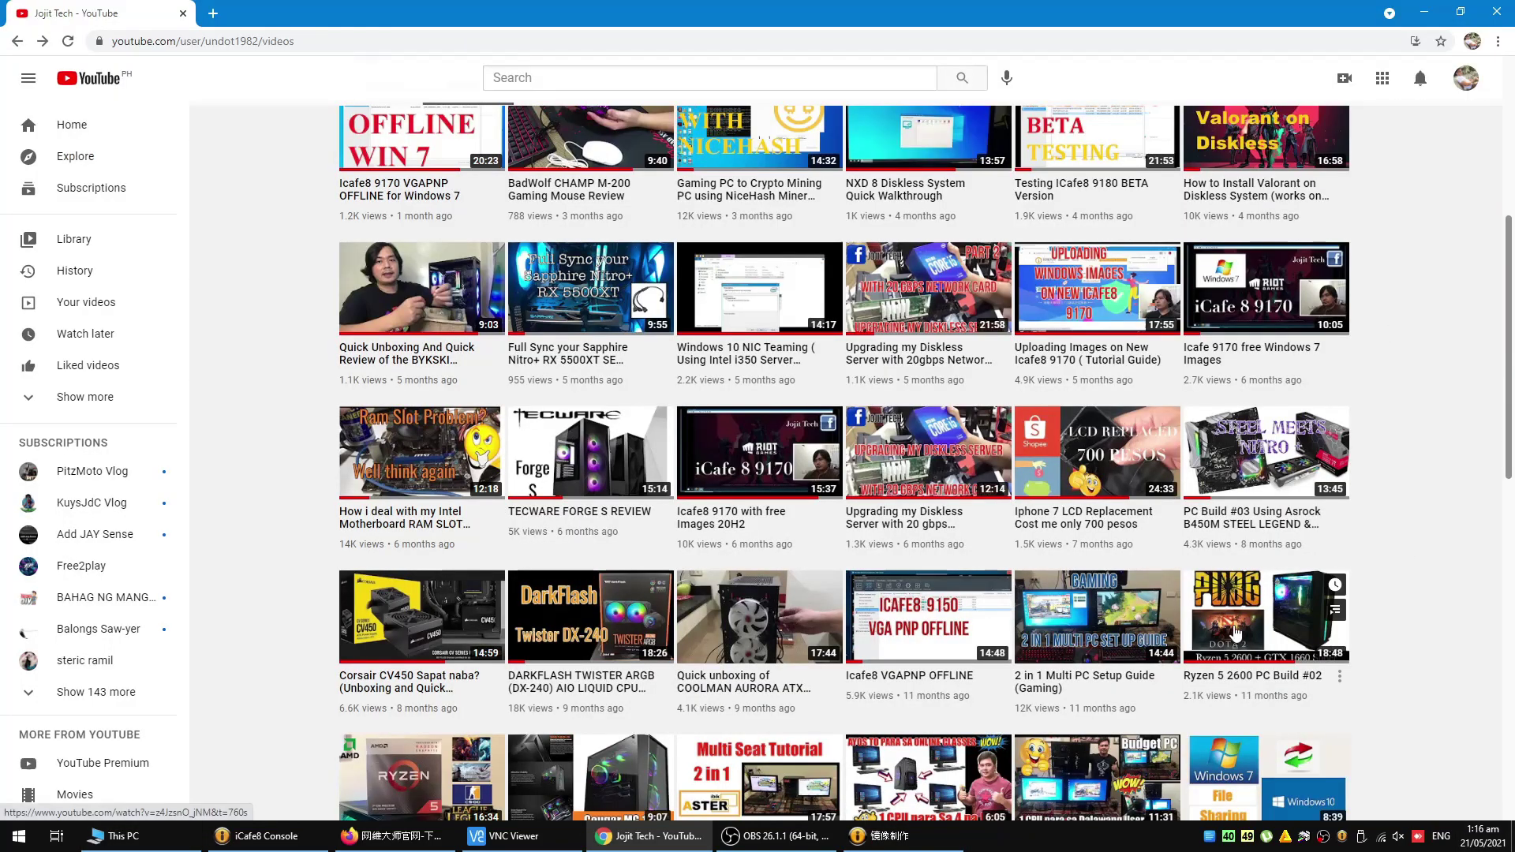
{"action": "mouse_move", "coordinate": [1145, 559]}
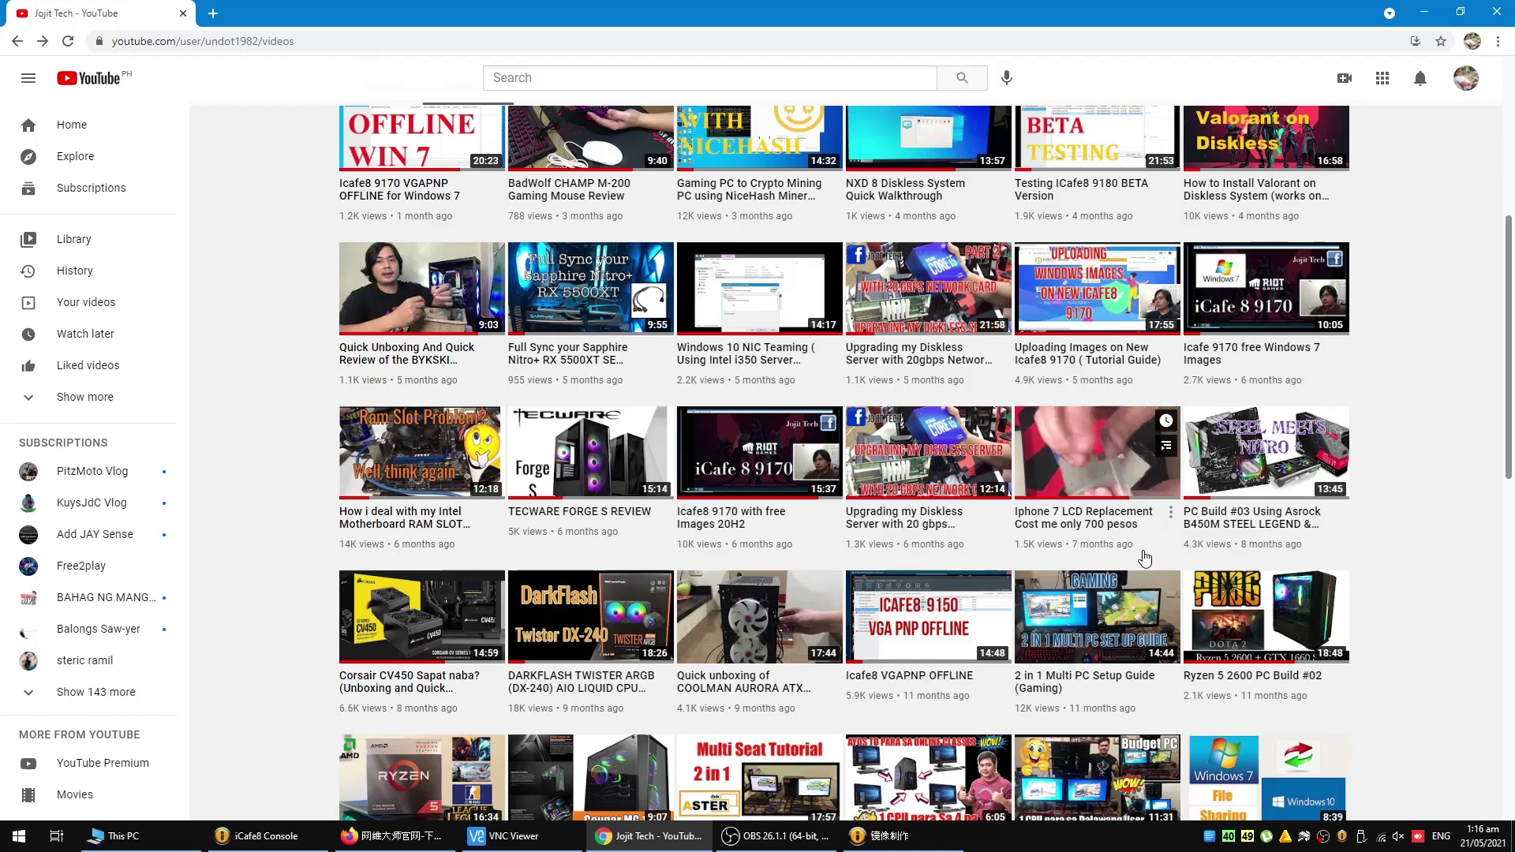
{"action": "scroll", "coordinate": [1145, 559], "scroll_direction": "up", "scroll_amount": 3}
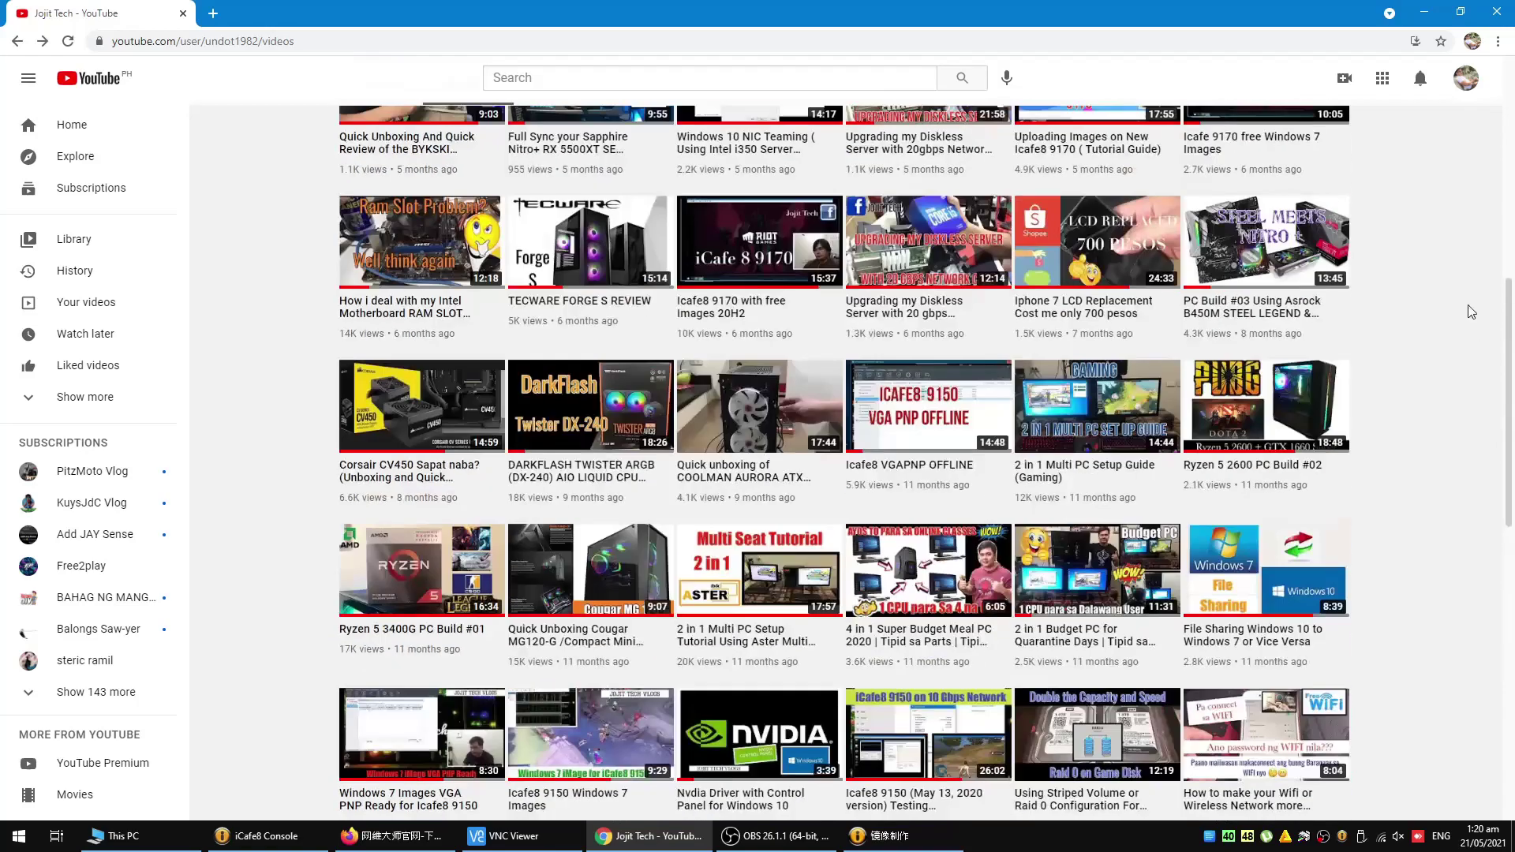
{"action": "scroll", "coordinate": [1467, 311], "scroll_direction": "up", "scroll_amount": 5}
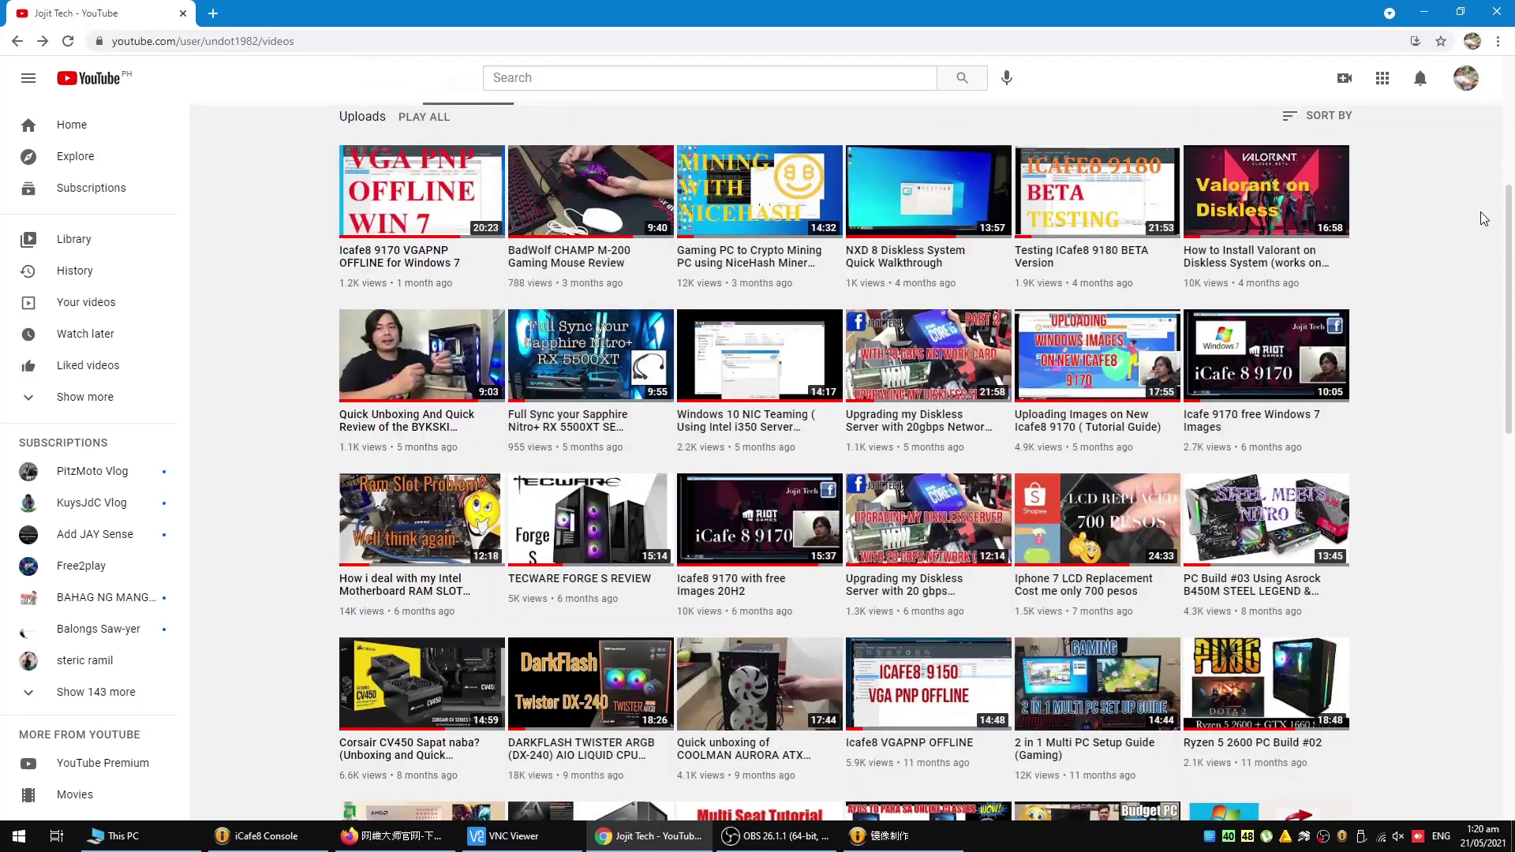
{"action": "mouse_move", "coordinate": [1290, 237]}
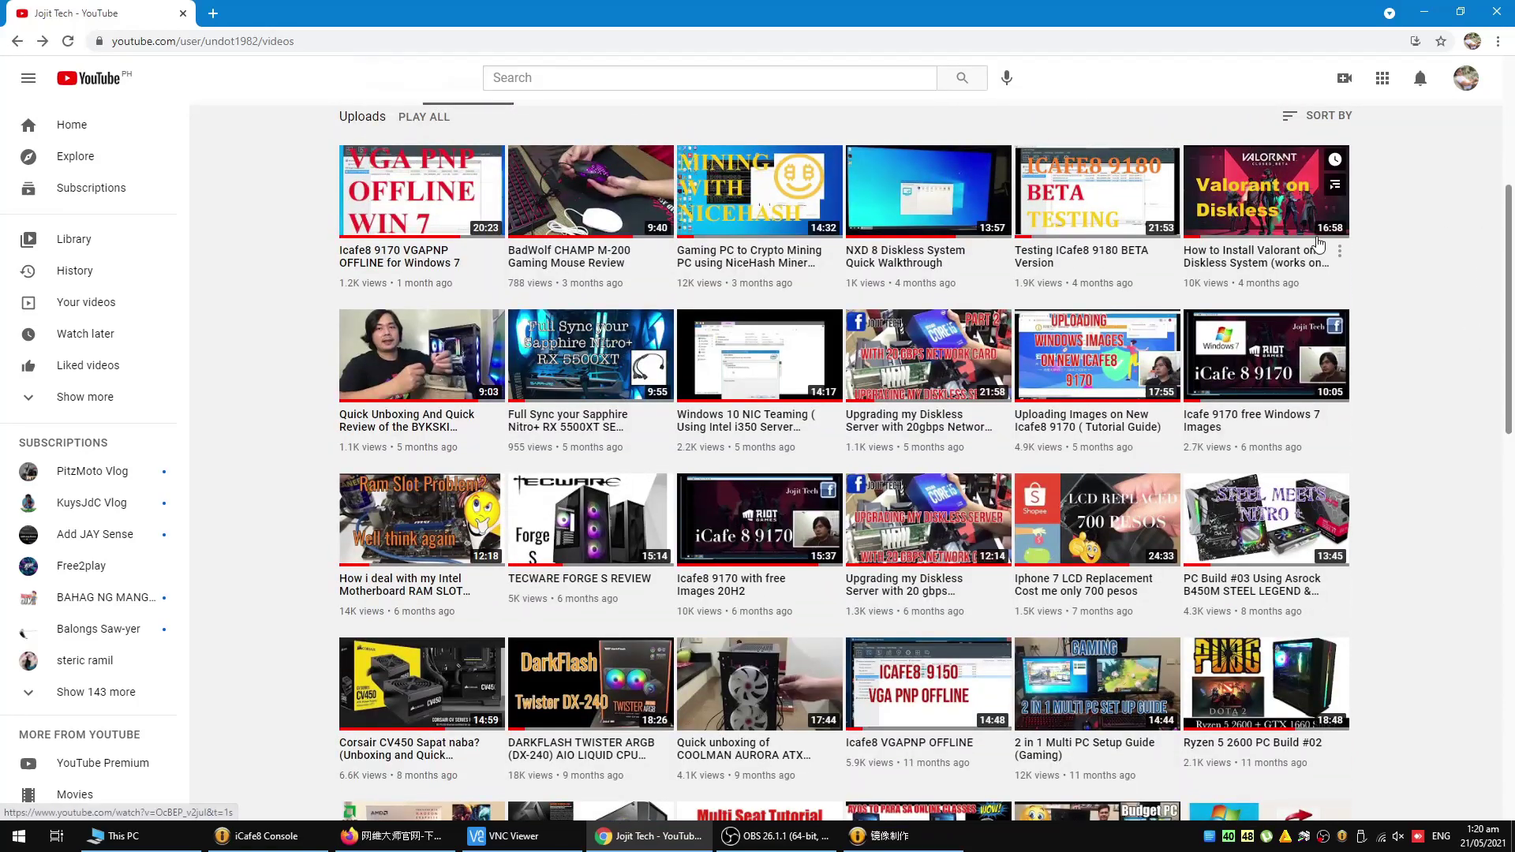